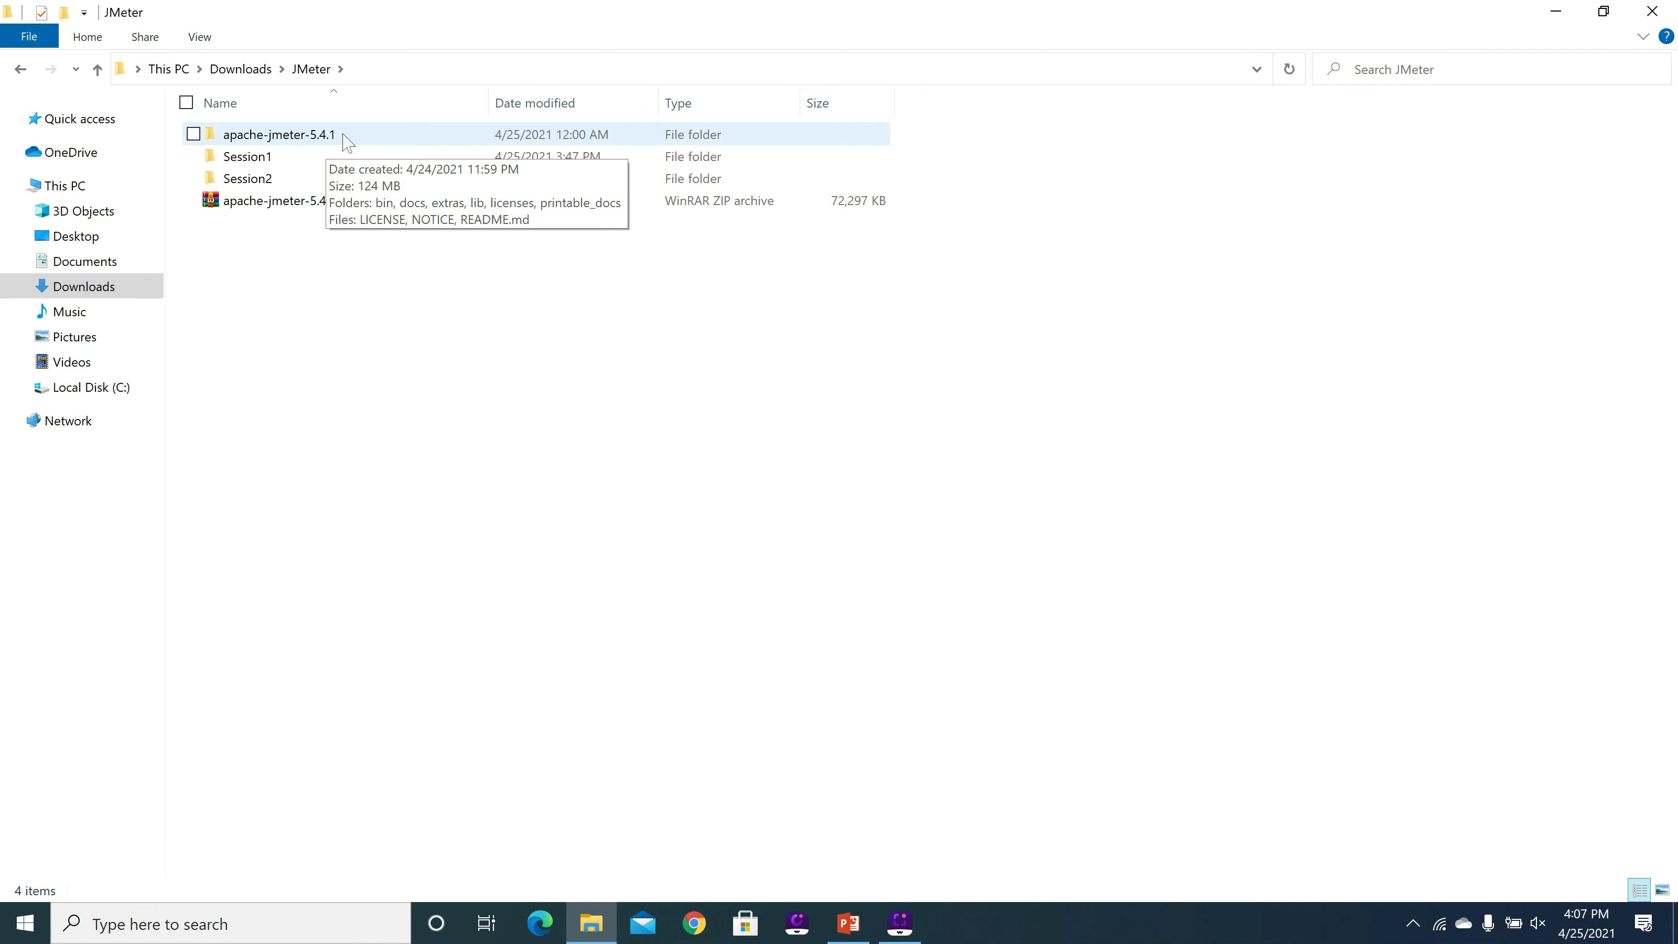
Launch JMeter by running jmeter.bat from the bin folder of apache-jmeter-5.4.1
{"action": "double_click", "coordinate": [349, 139]}
{"action": "double_click", "coordinate": [349, 139]}
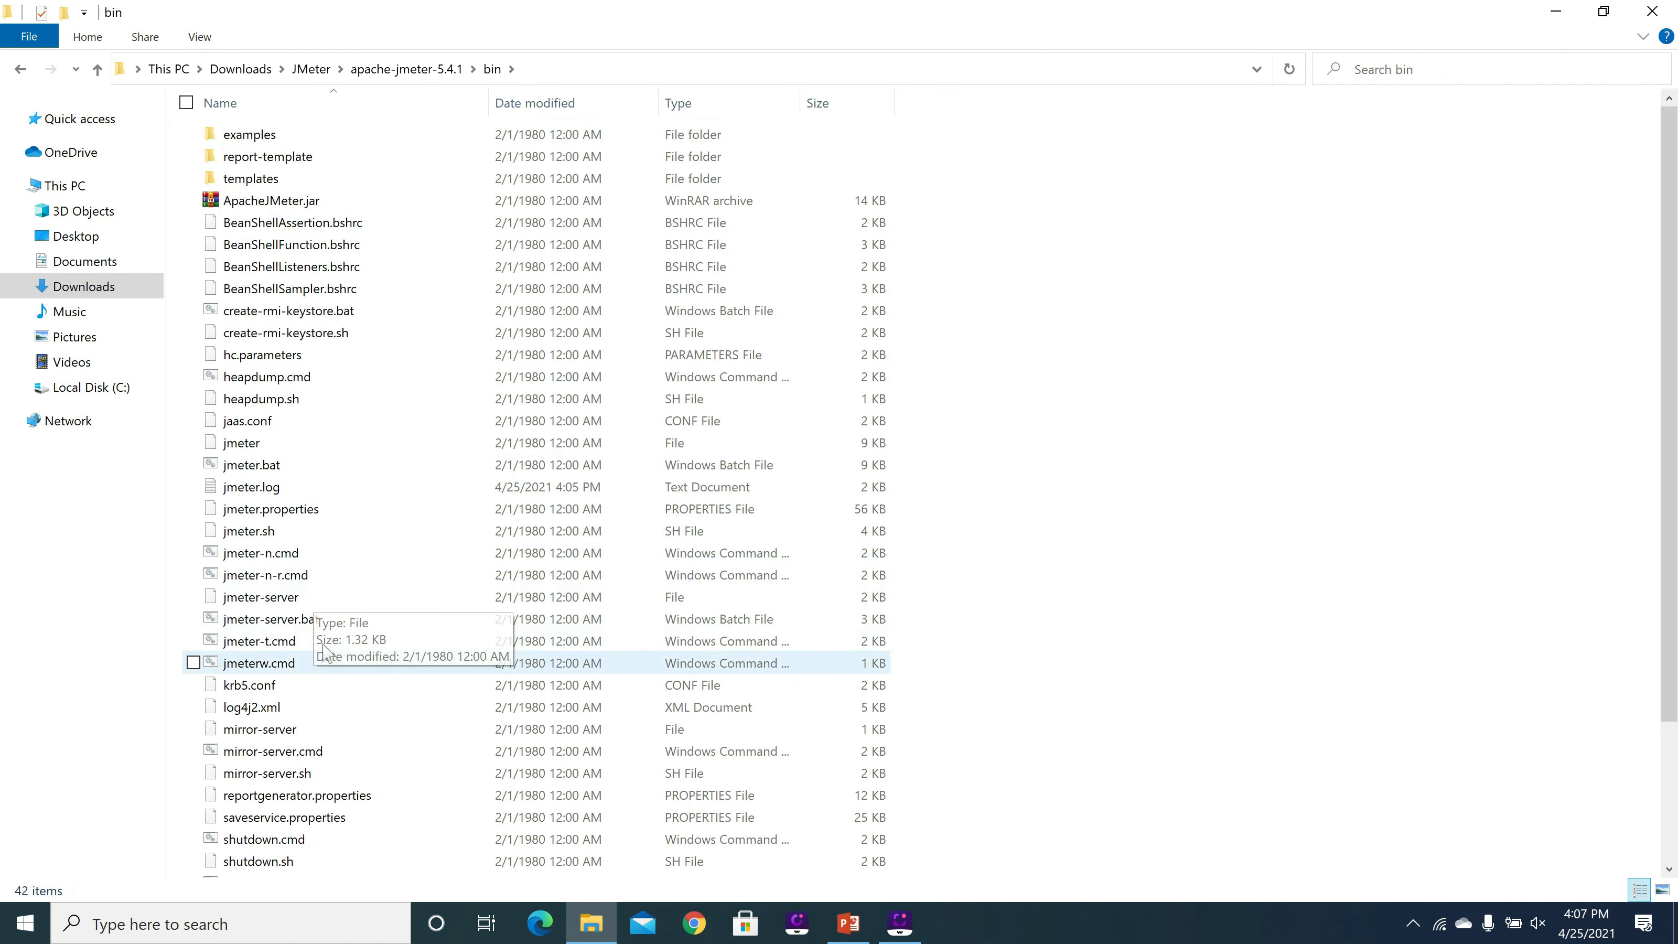
{"action": "left_click", "coordinate": [321, 471]}
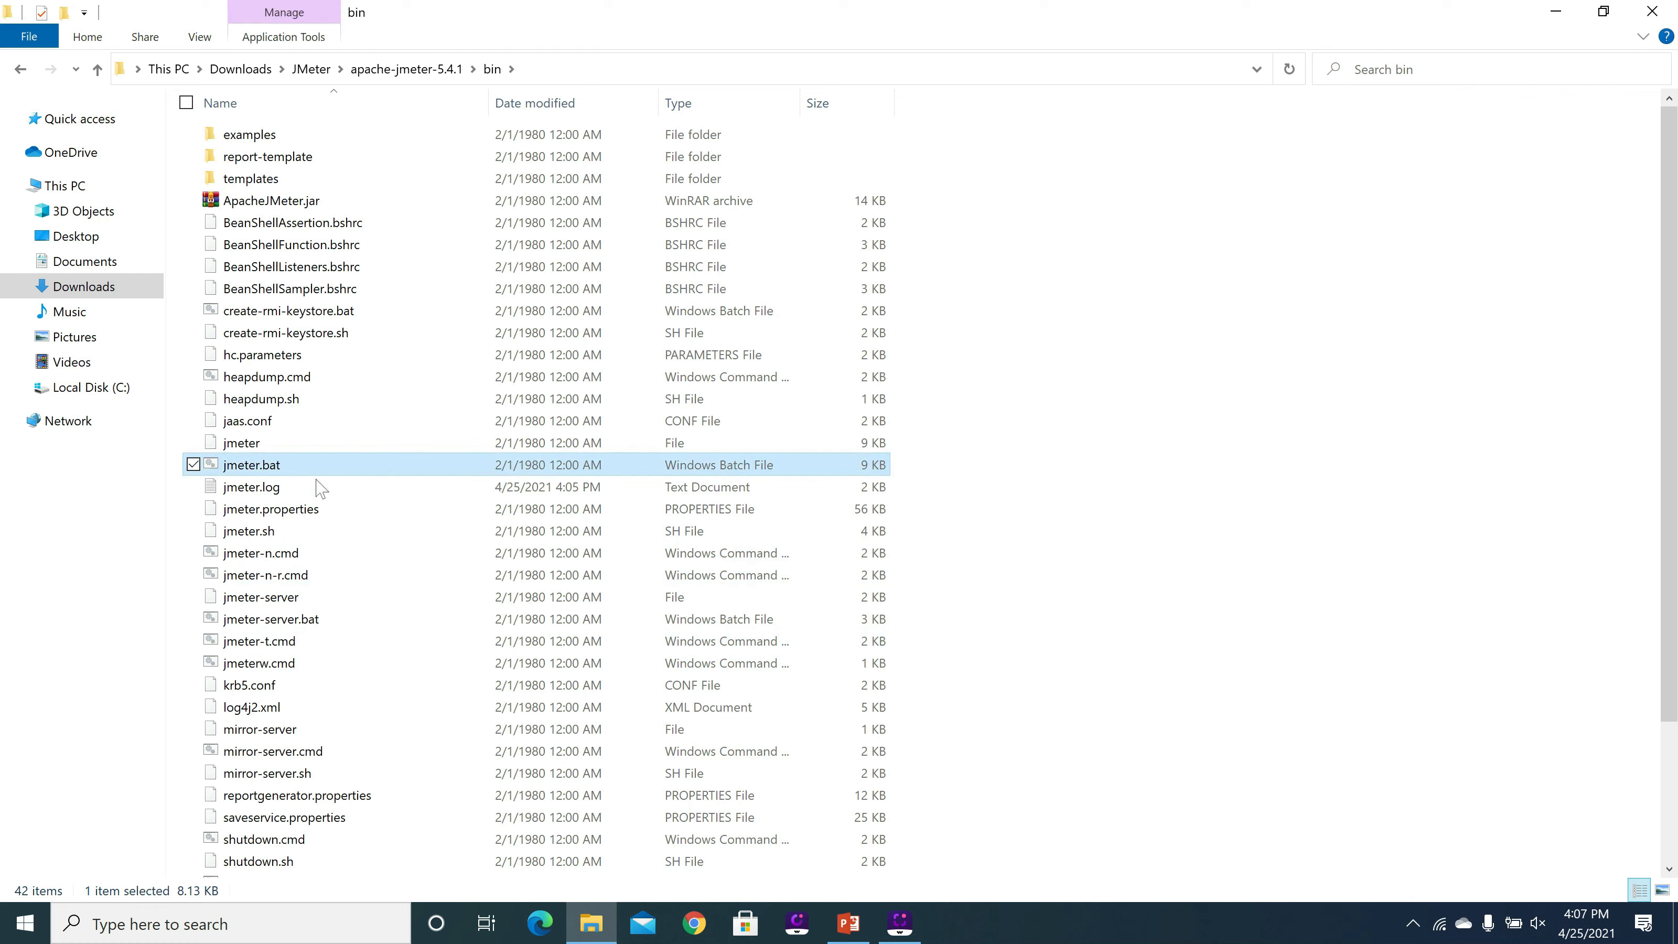
{"action": "left_click", "coordinate": [254, 537]}
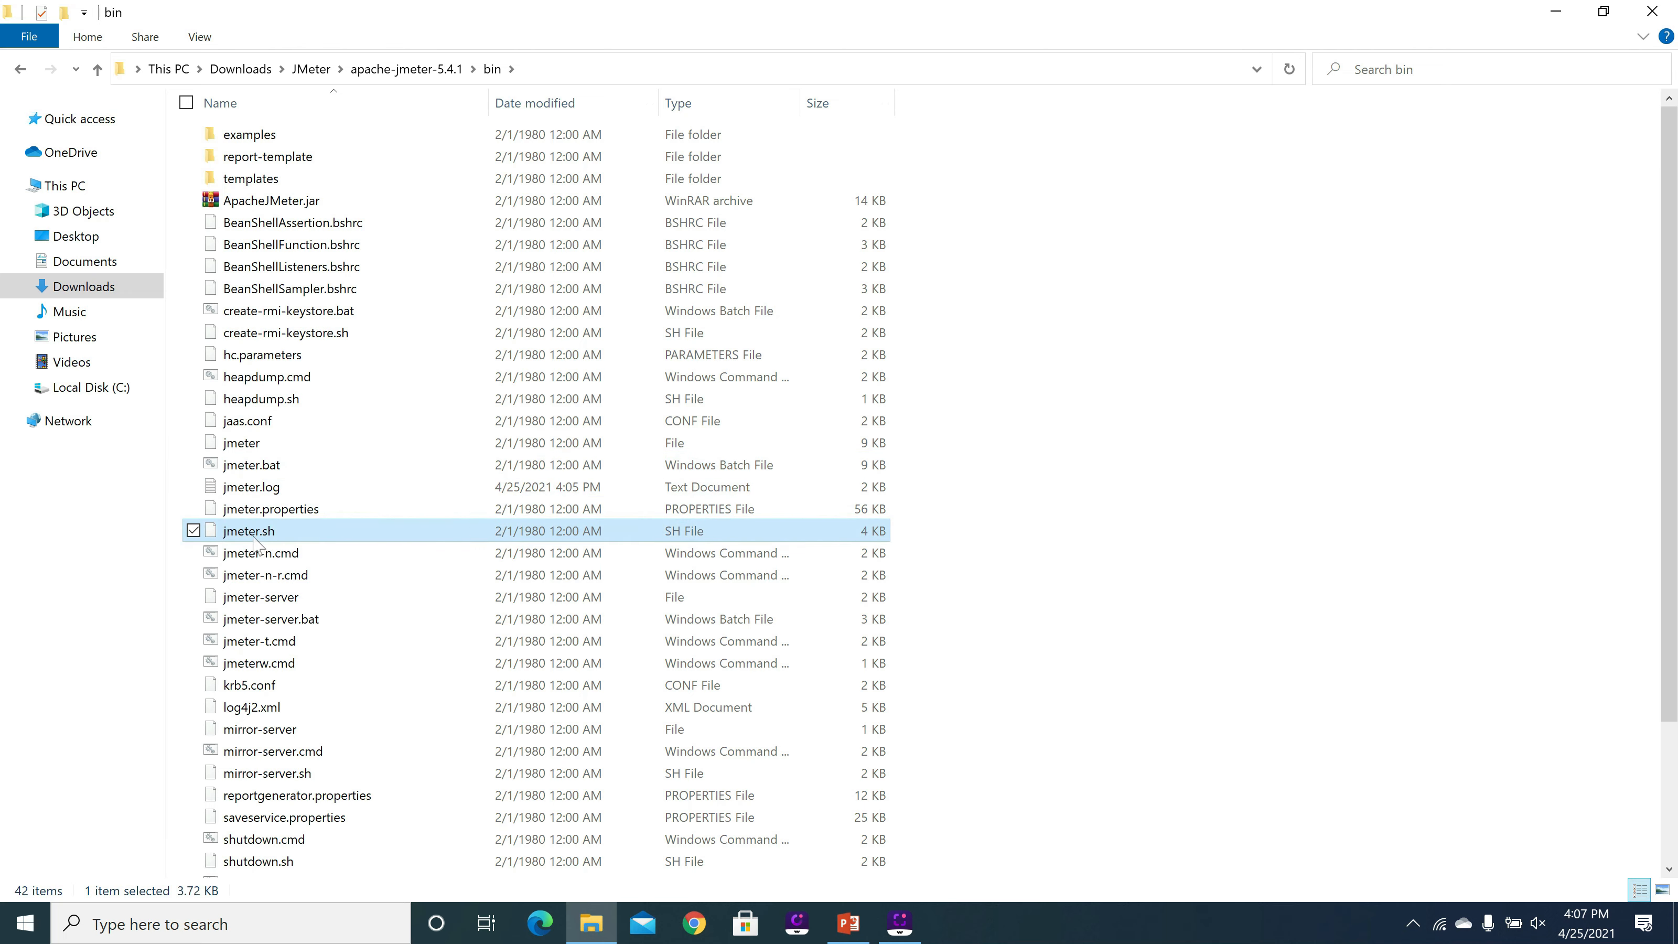
{"action": "left_click", "coordinate": [280, 466]}
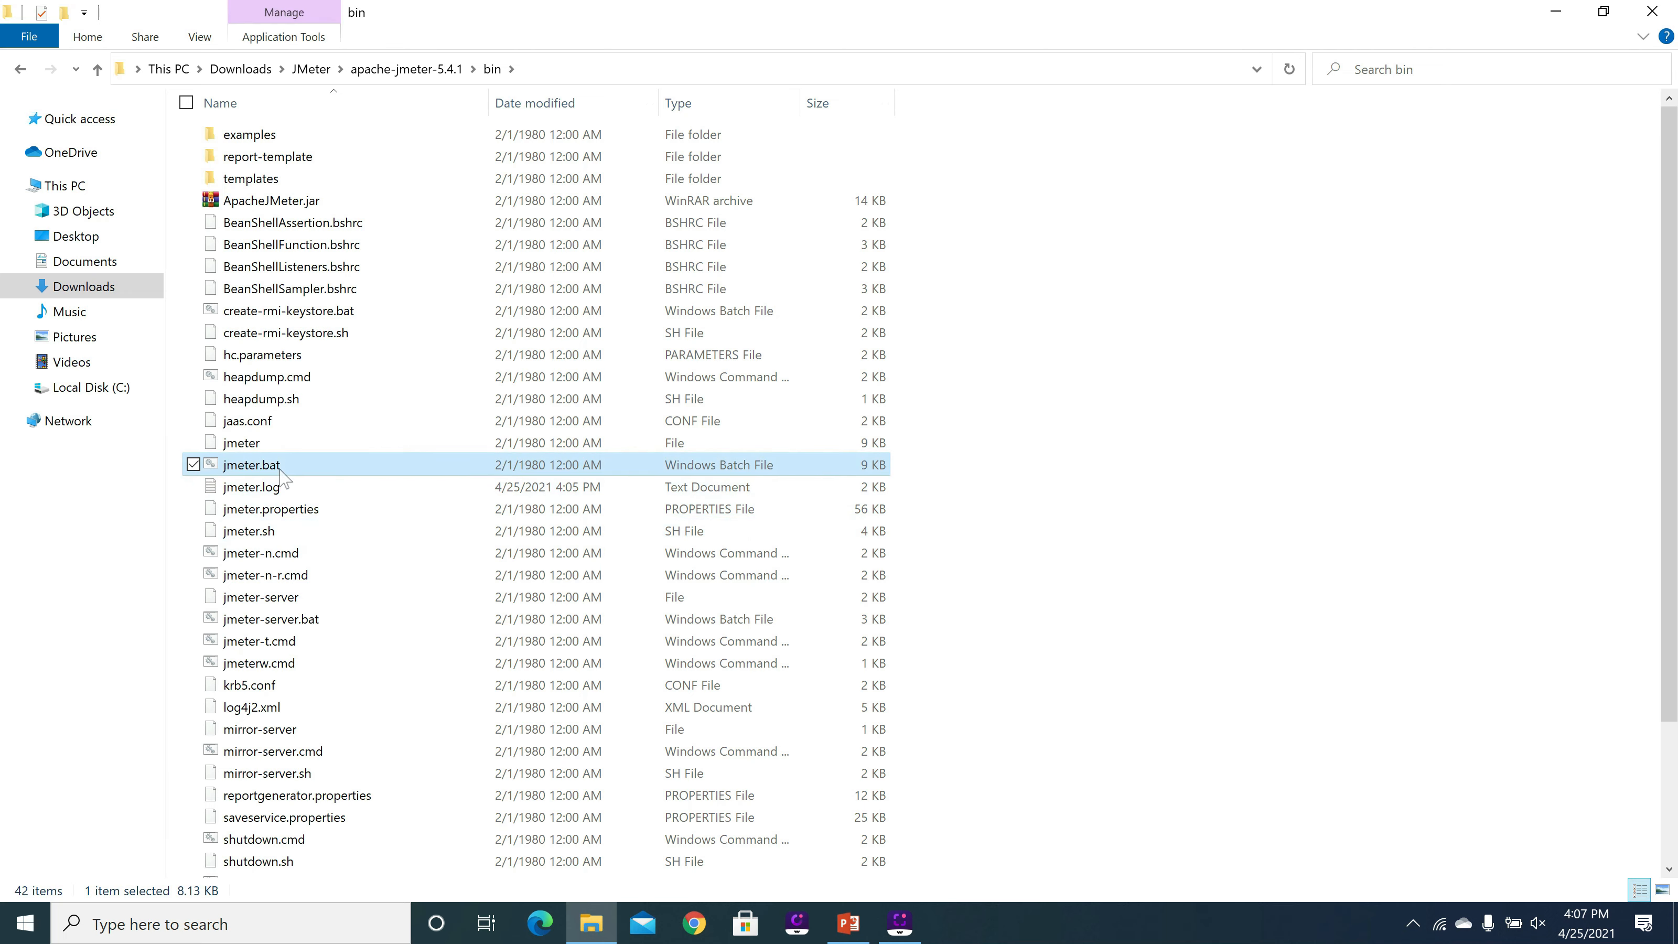
{"action": "double_click", "coordinate": [281, 470]}
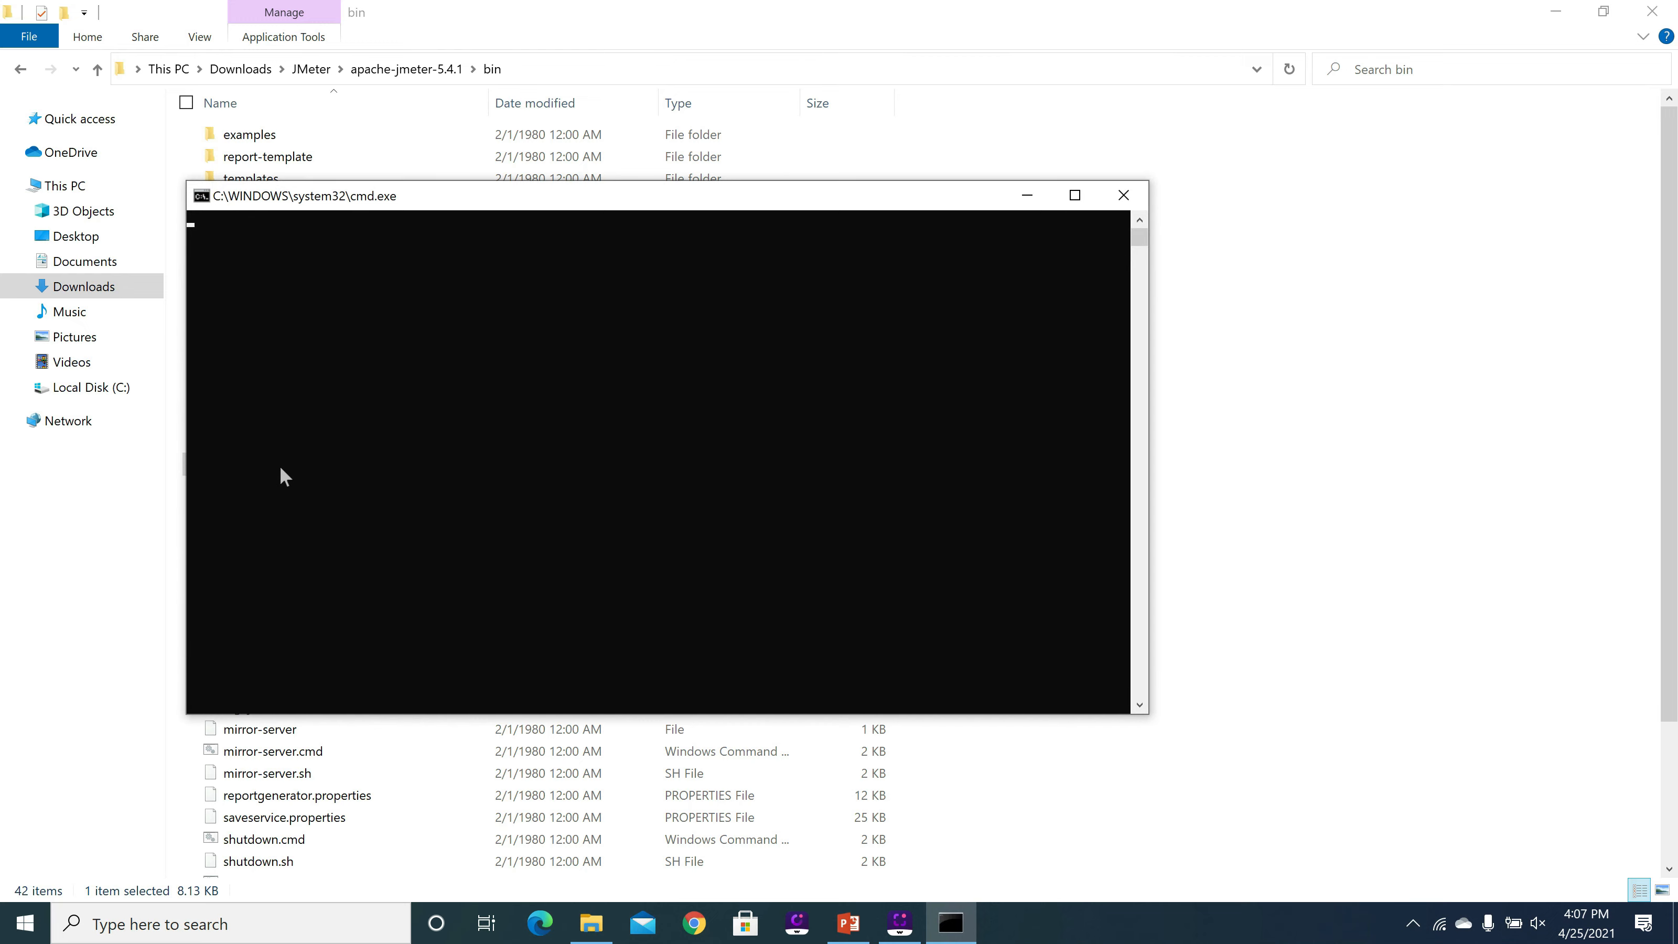
Minimize the file explorer and the JMeter console window, and maximize the JMeter window
{"action": "left_click", "coordinate": [1555, 3]}
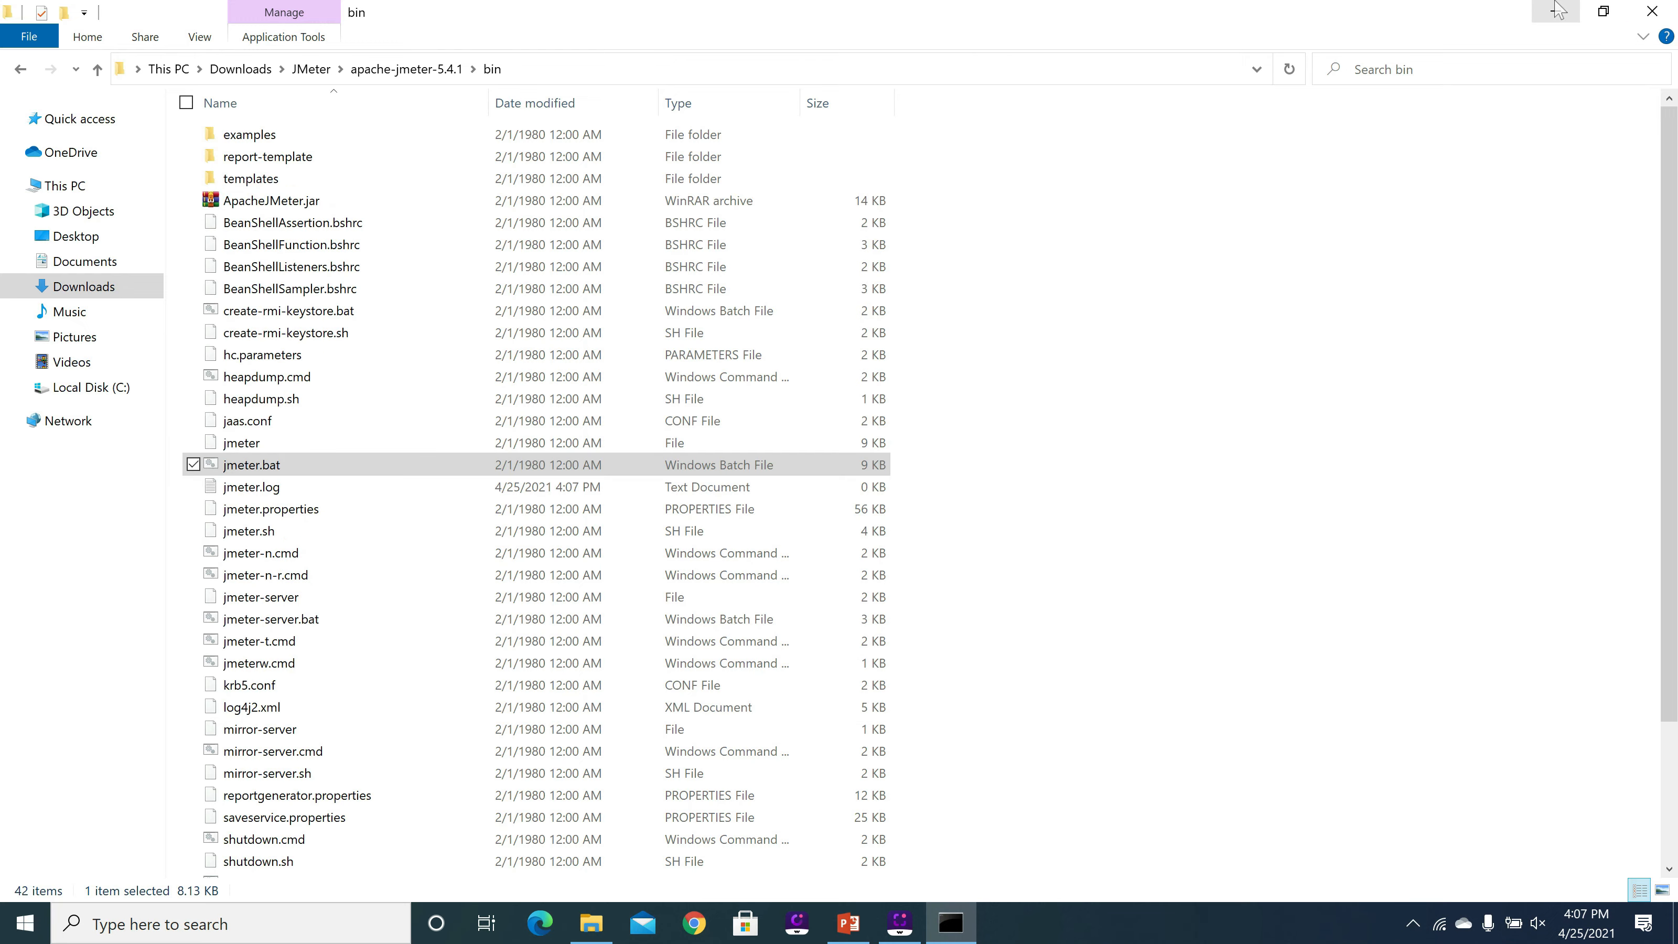
{"action": "left_click", "coordinate": [1555, 9]}
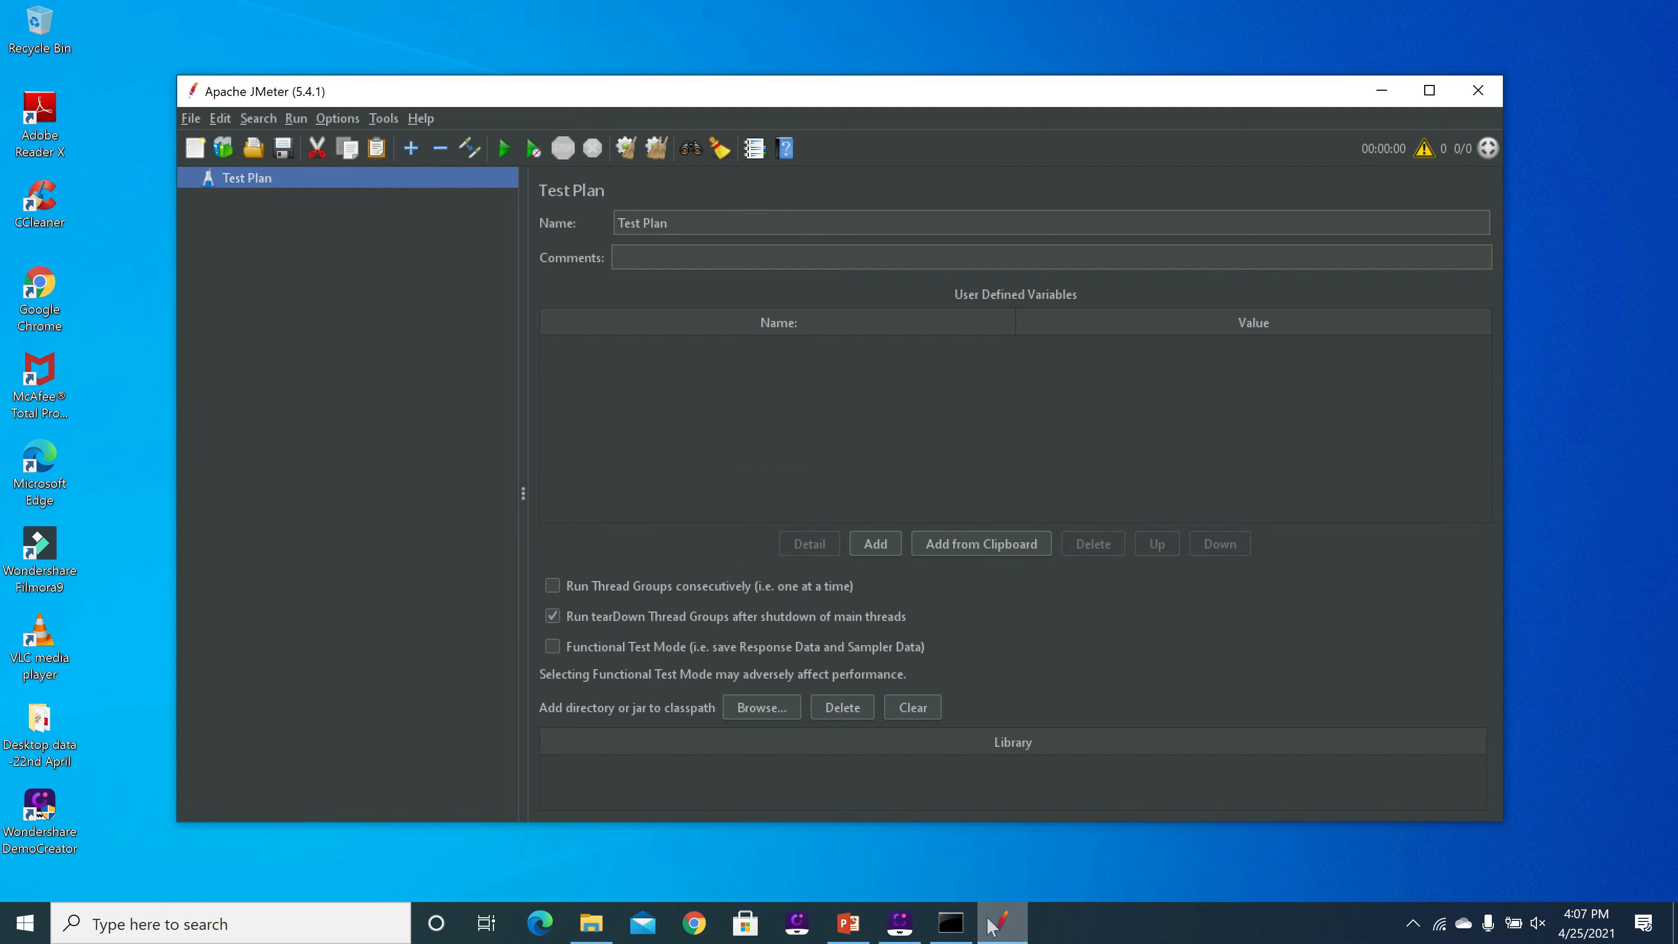
{"action": "left_click", "coordinate": [951, 923]}
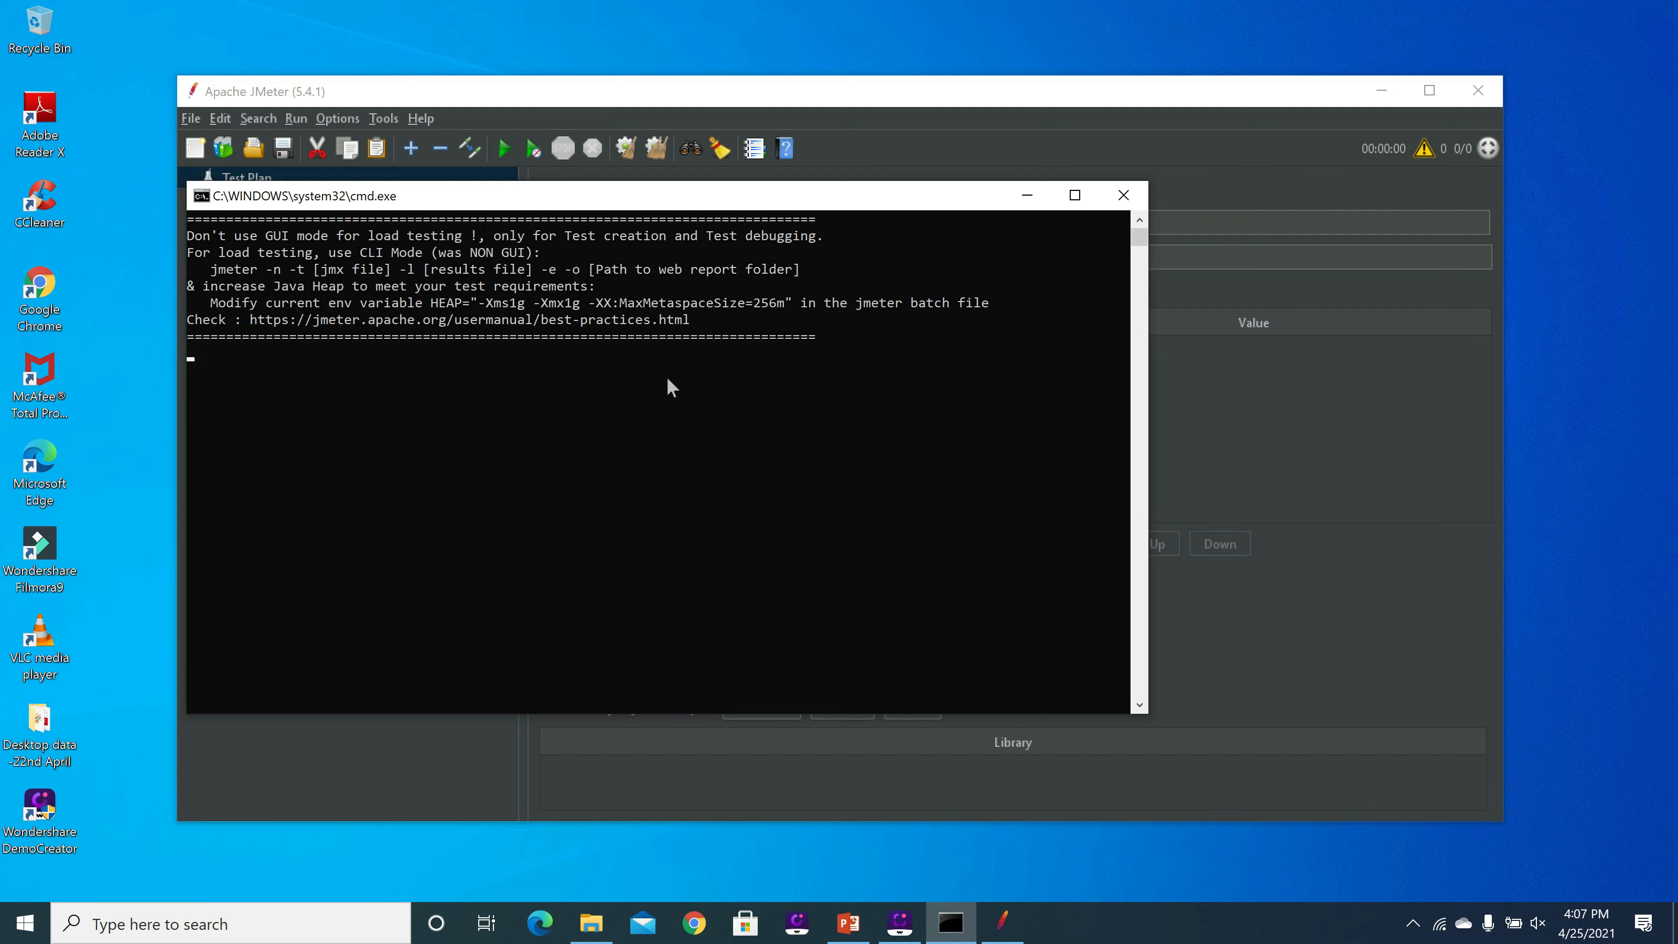
{"action": "left_click", "coordinate": [1027, 197]}
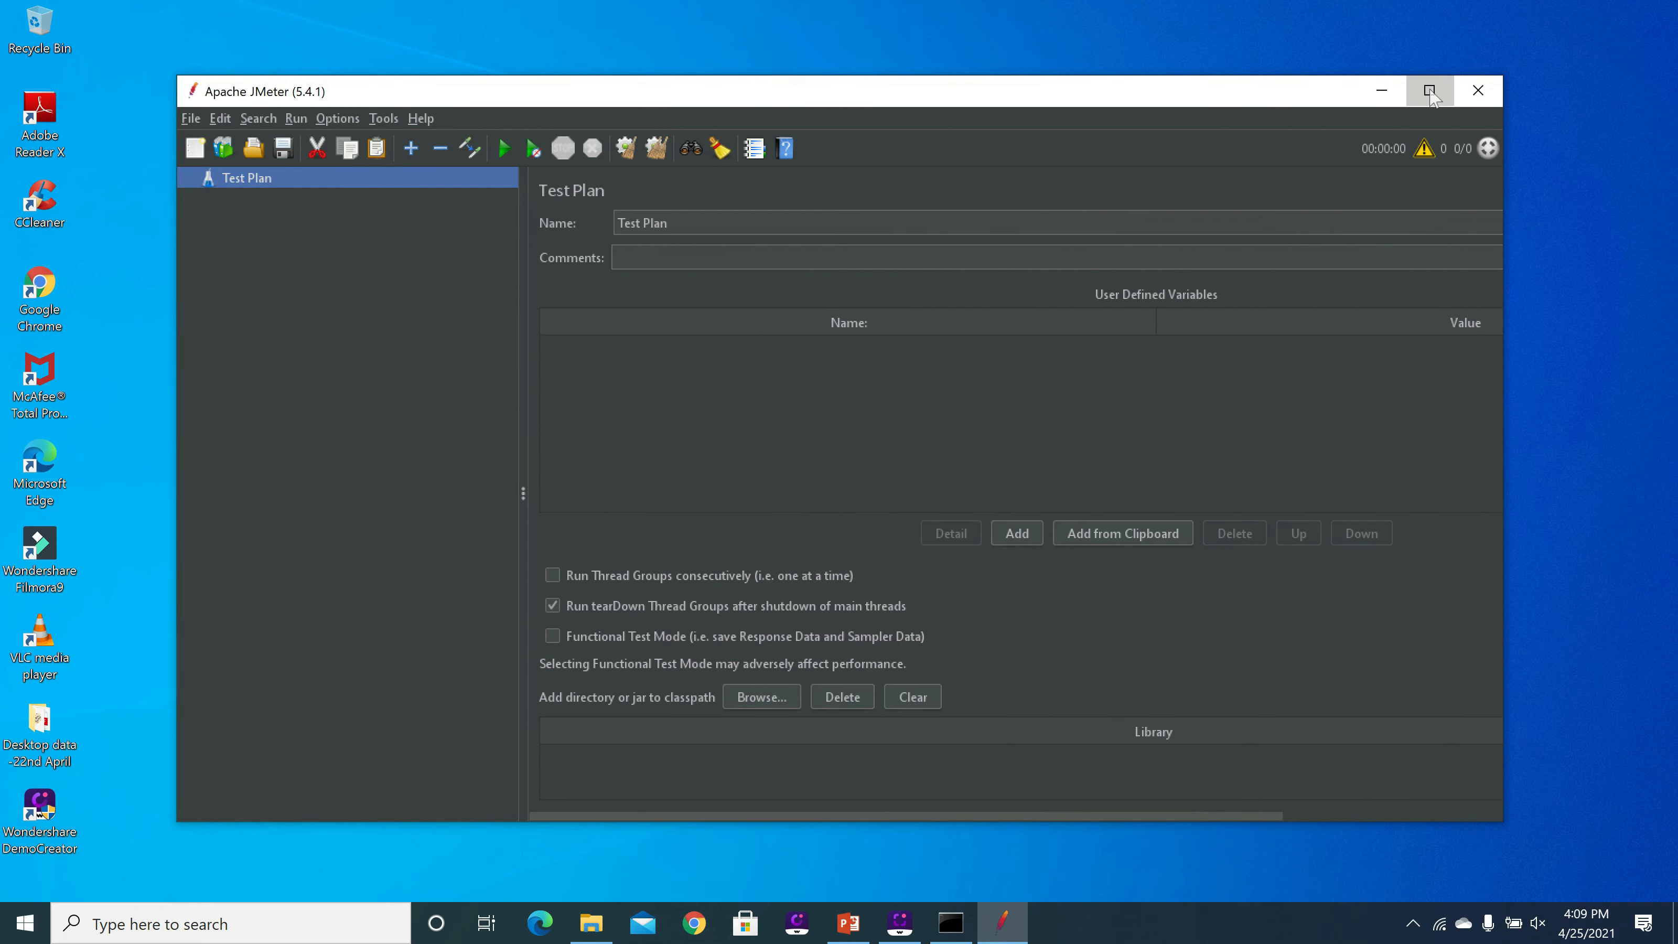
{"action": "left_click", "coordinate": [1430, 91]}
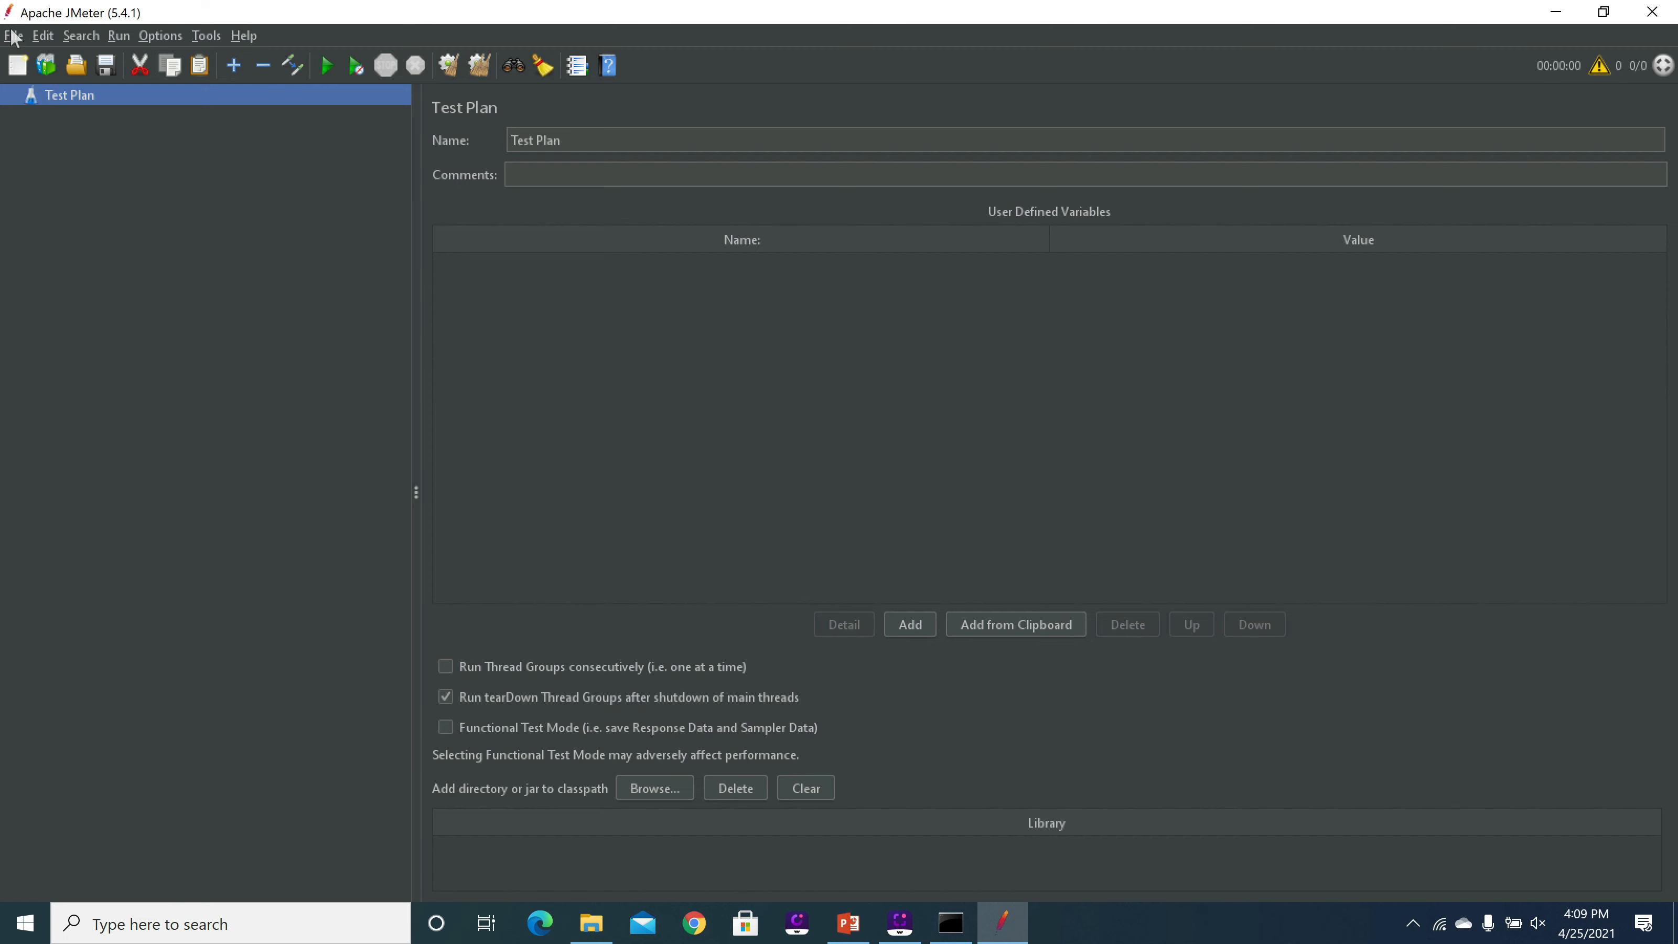
Create a new test plan without saving the current one
{"action": "left_click", "coordinate": [13, 40]}
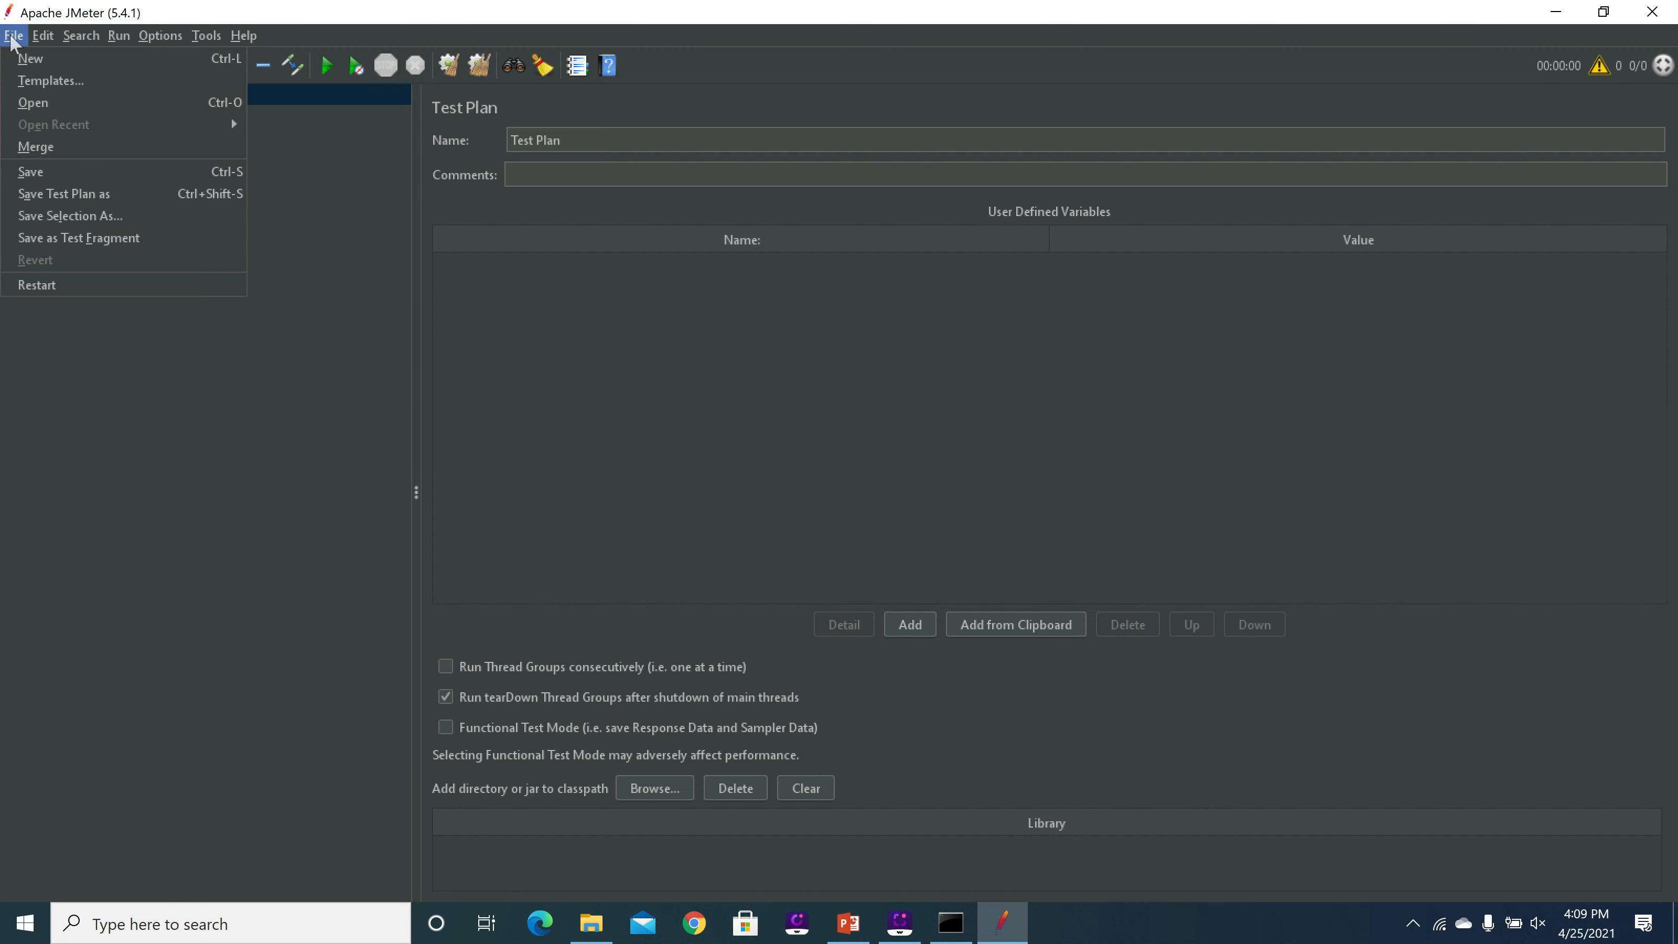
{"action": "left_click", "coordinate": [74, 63]}
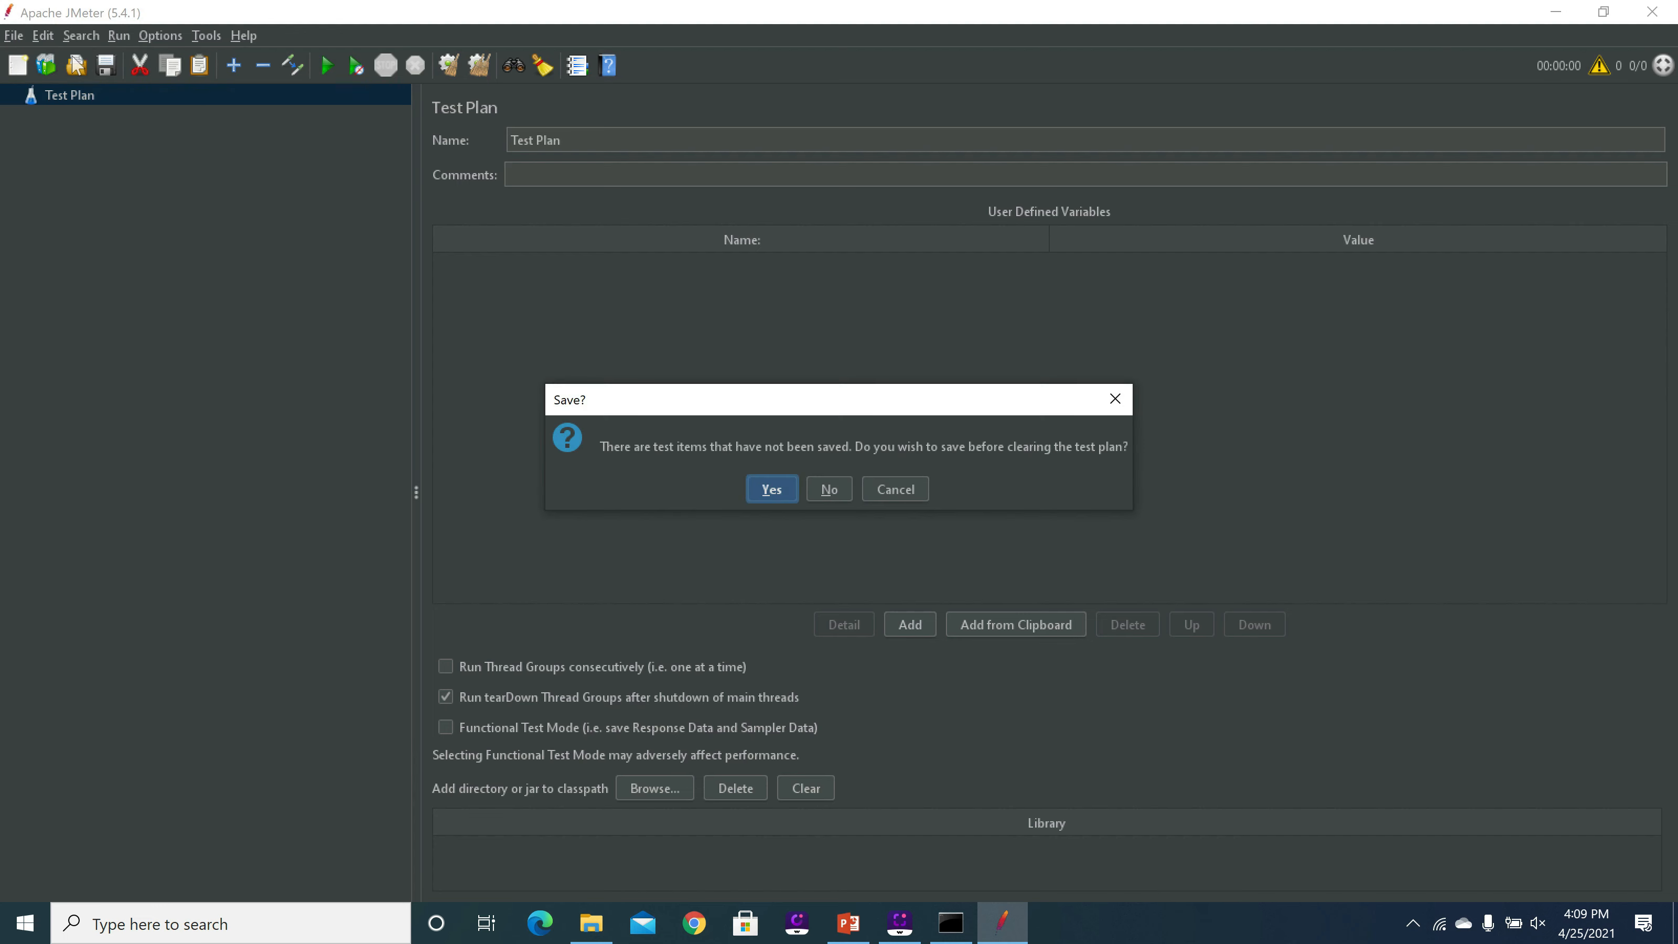
{"action": "left_click", "coordinate": [828, 490]}
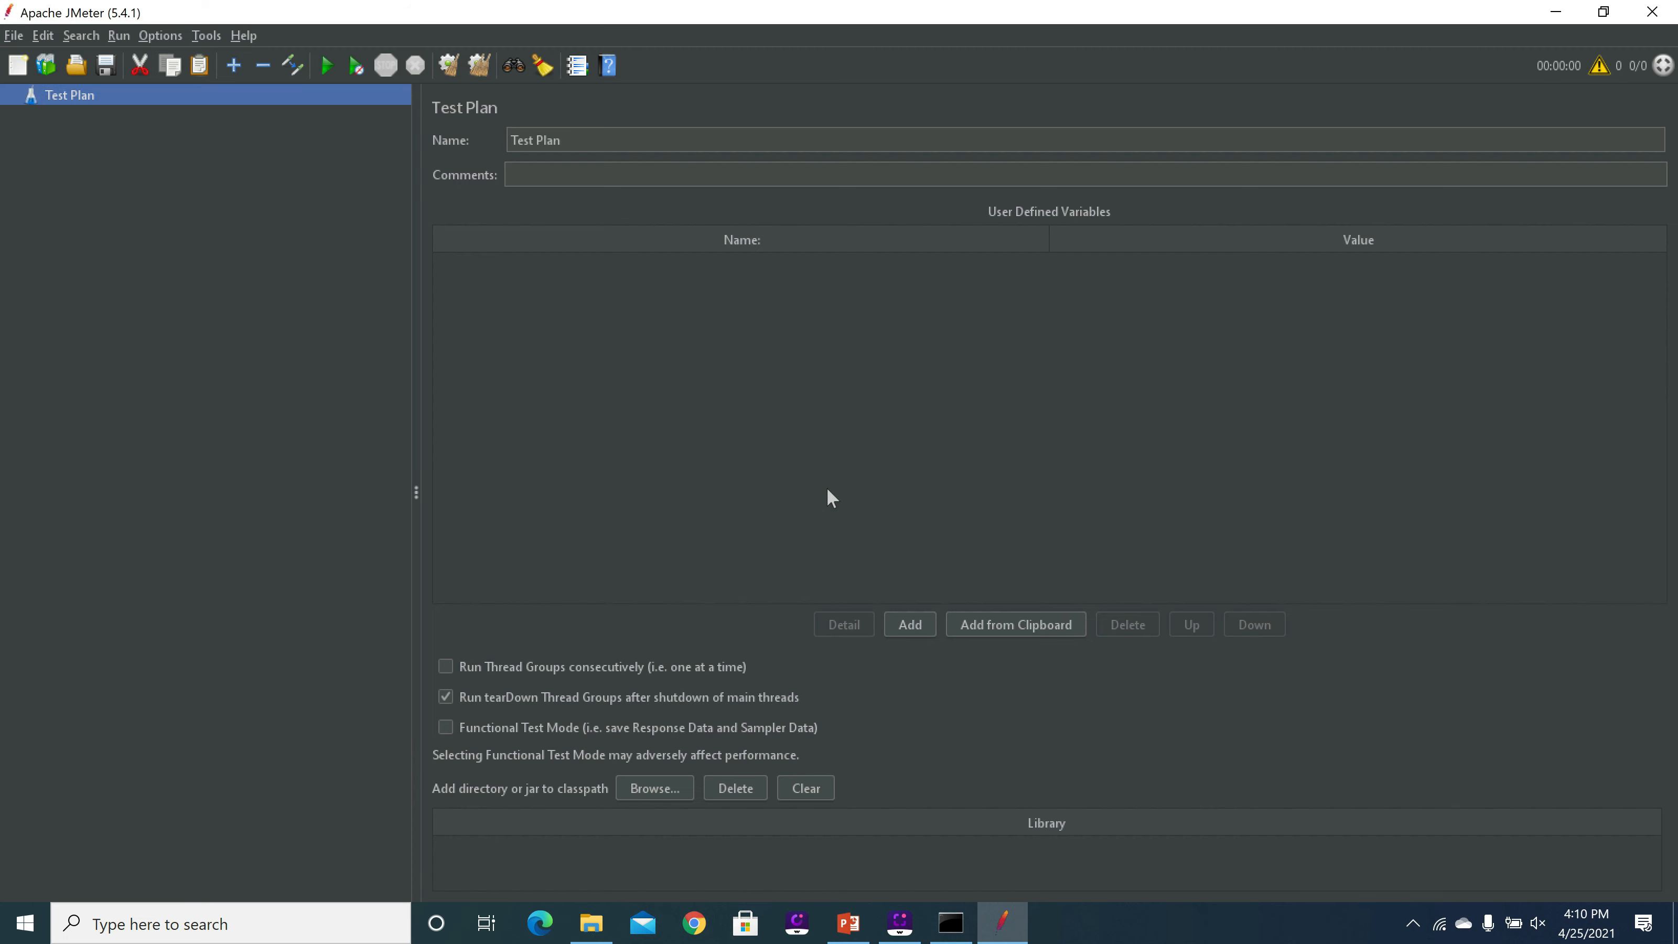
Add a Thread Group to the Test Plan
{"action": "right_click", "coordinate": [75, 94]}
{"action": "mouse_move", "coordinate": [227, 104]}
{"action": "mouse_move", "coordinate": [390, 103]}
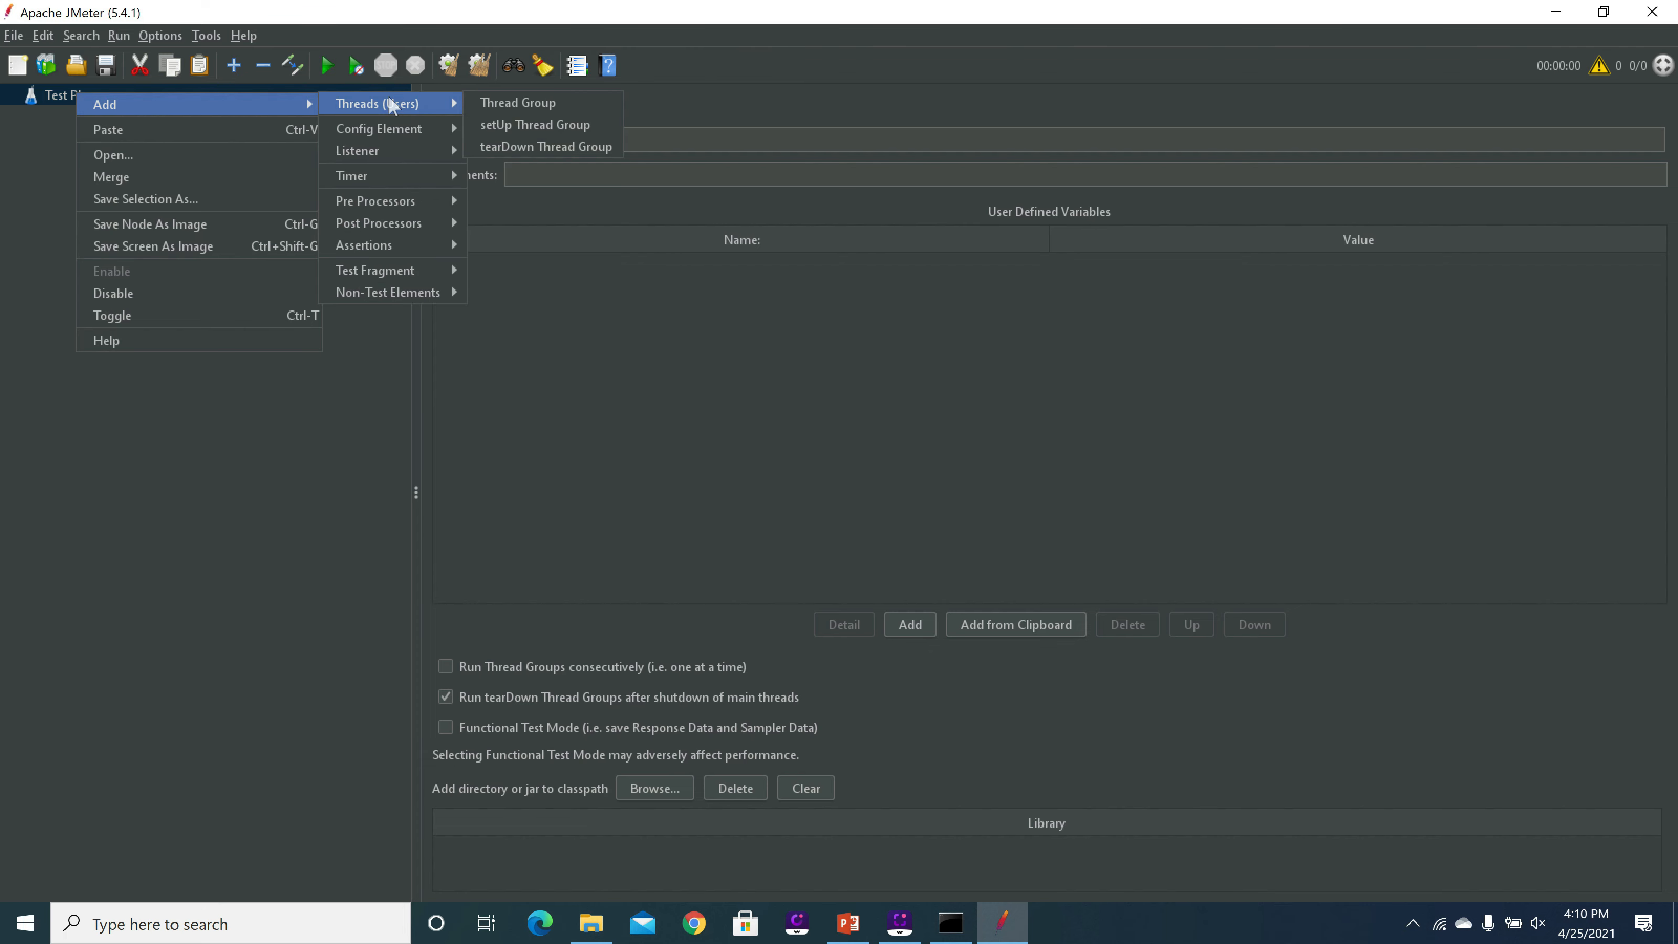
{"action": "left_click", "coordinate": [541, 102]}
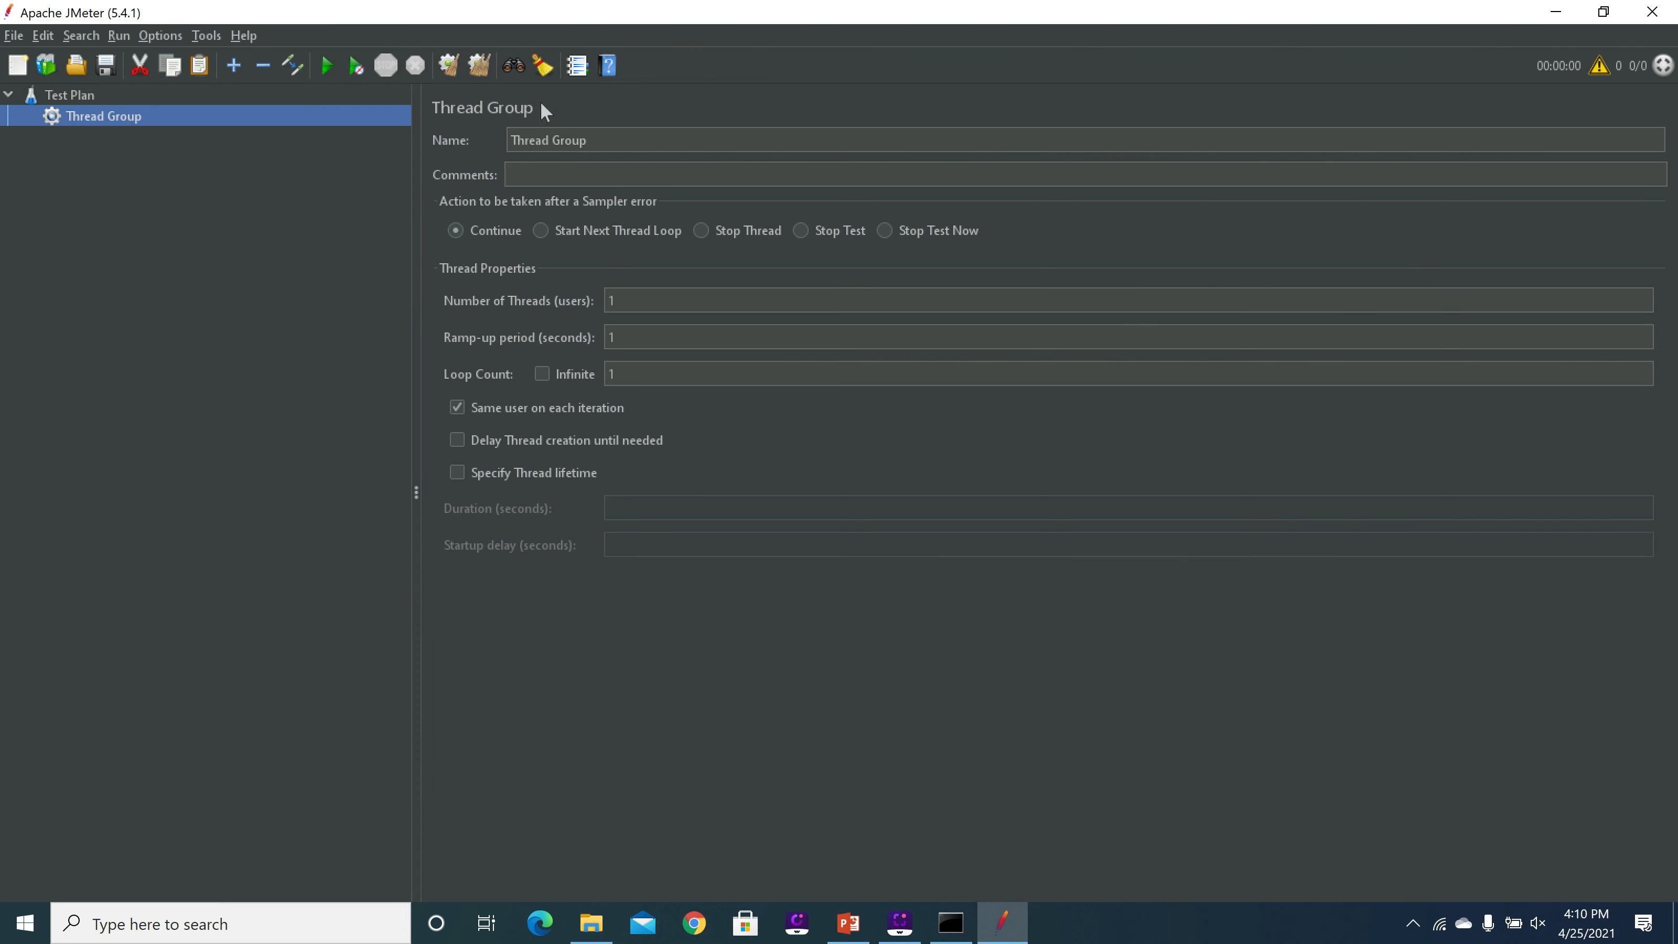
Rename the thread group as Jmeter_session2
{"action": "left_click", "coordinate": [635, 137]}
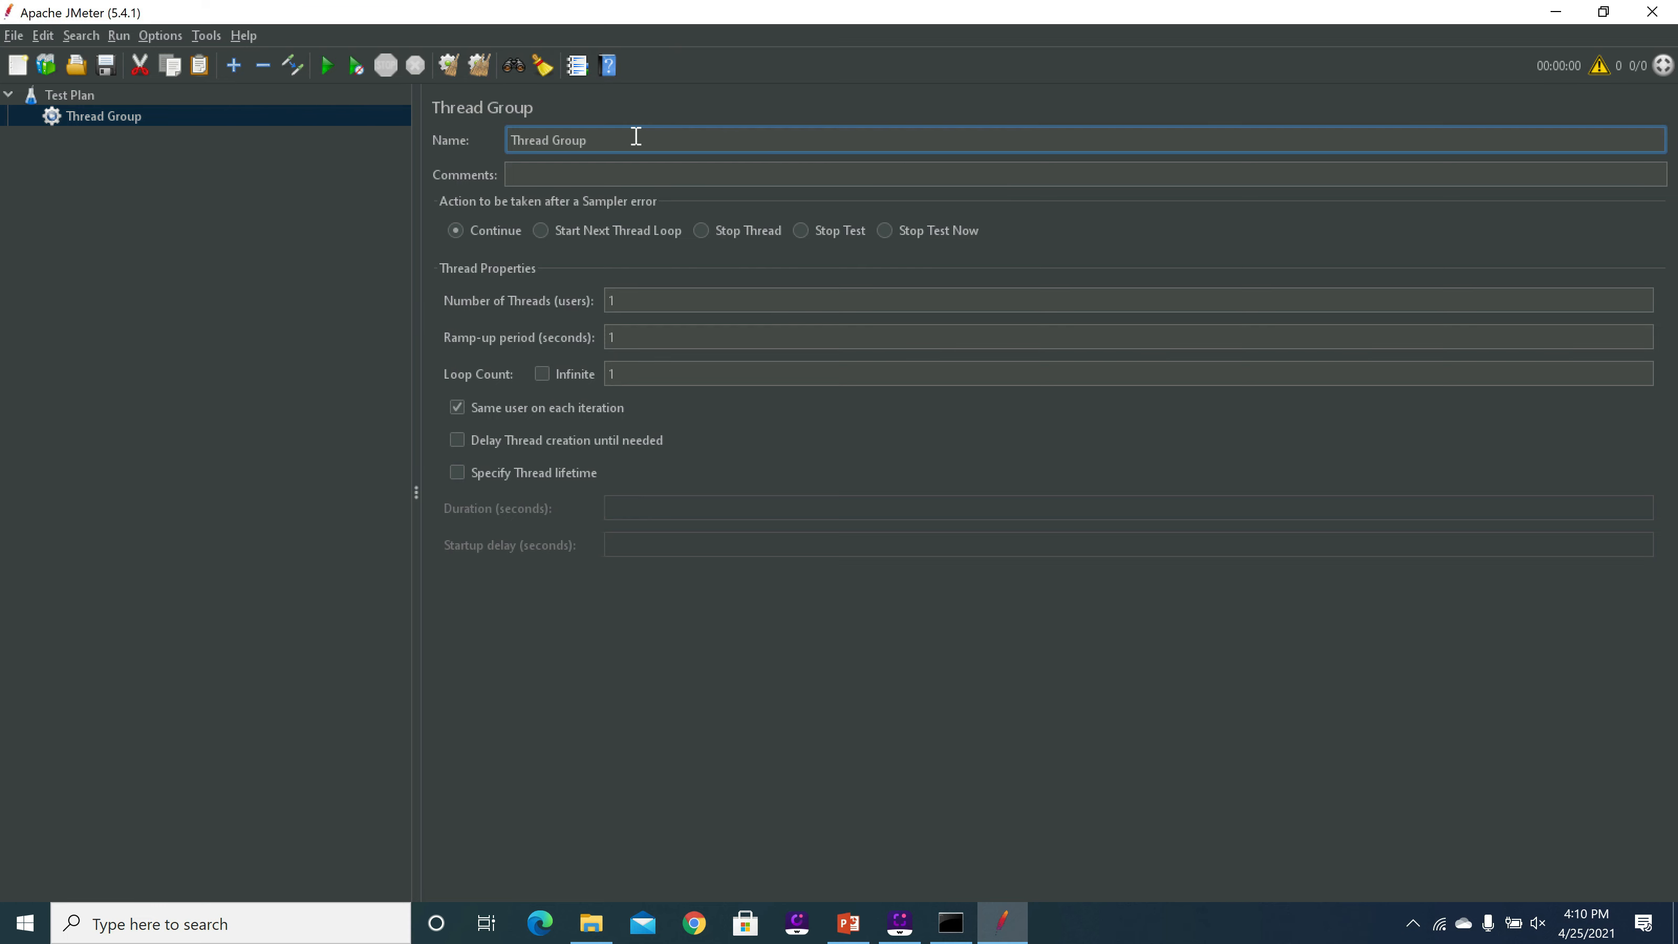
{"action": "key", "text": "BackSpace"}
{"action": "key", "text": "BackSpace"}
{"action": "key", "text": "BackSpace"}
{"action": "key", "text": "BackSpace"}
{"action": "key", "text": "BackSpace"}
{"action": "key", "text": "BackSpace"}
{"action": "key", "text": "BackSpace"}
{"action": "key", "text": "BackSpace"}
{"action": "key", "text": "BackSpace"}
{"action": "key", "text": "BackSpace"}
{"action": "key", "text": "BackSpace"}
{"action": "key", "text": "BackSpace"}
{"action": "type", "text": "Jmeter_session2"}
Set the thread group's number of threads to 3 and its loop count to 2
{"action": "left_click", "coordinate": [638, 307]}
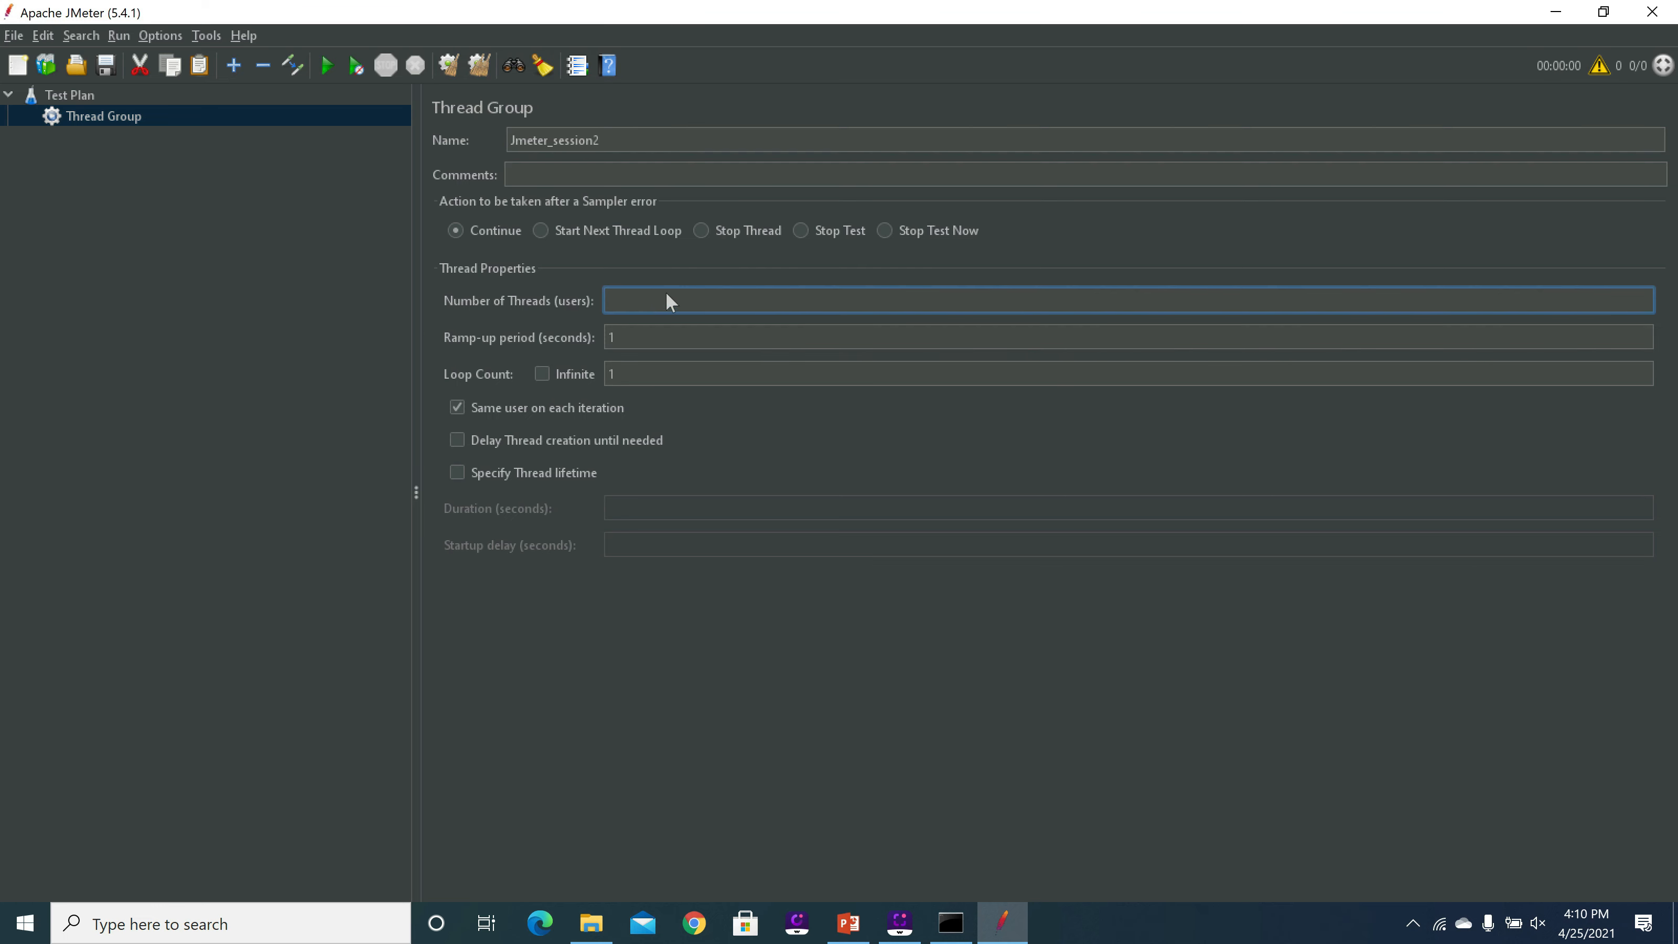
{"action": "left_click", "coordinate": [631, 376]}
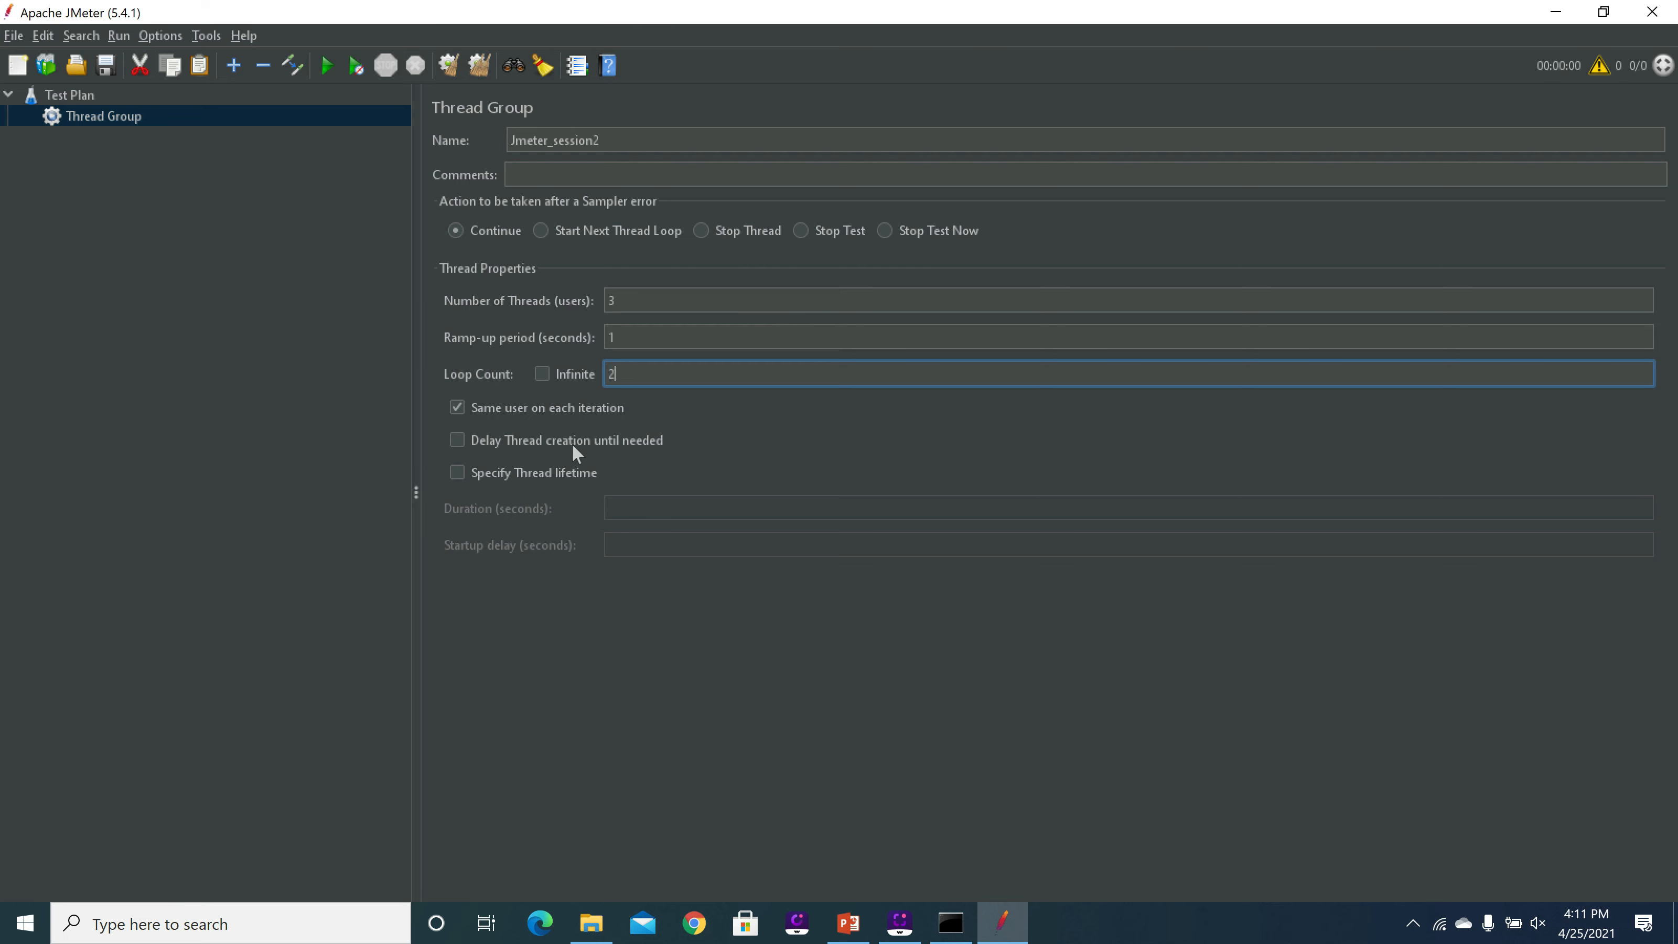
{"action": "left_click", "coordinate": [191, 273]}
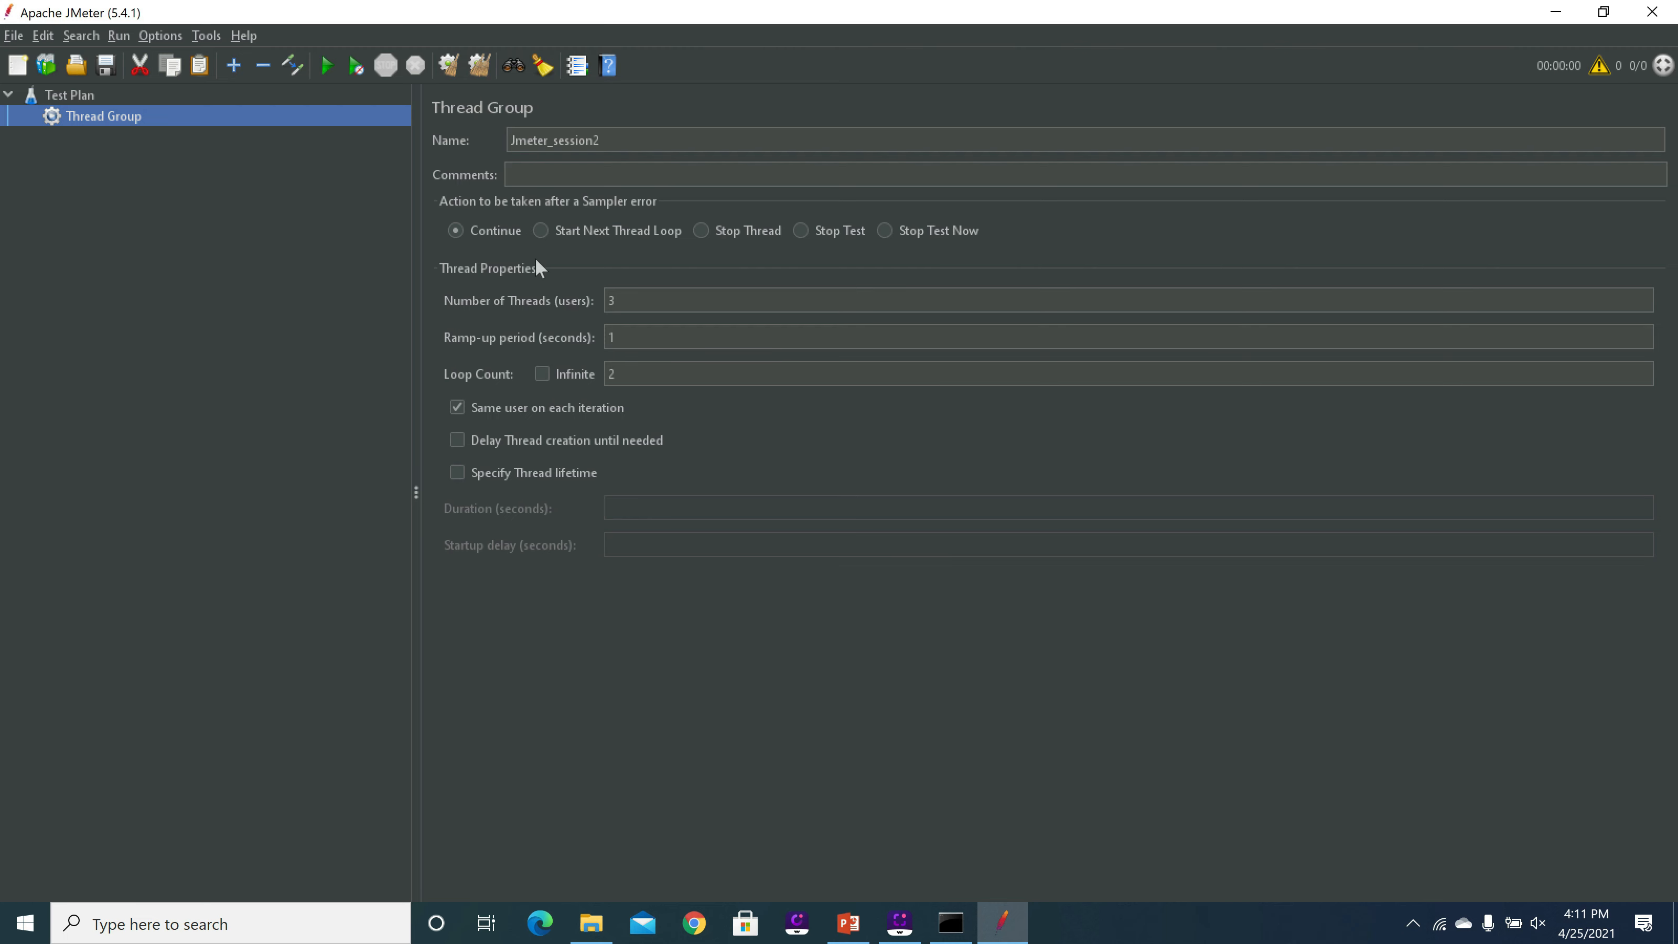
Add an HTTP Request sampler to the Jmeter_session2 thread group
{"action": "right_click", "coordinate": [101, 116]}
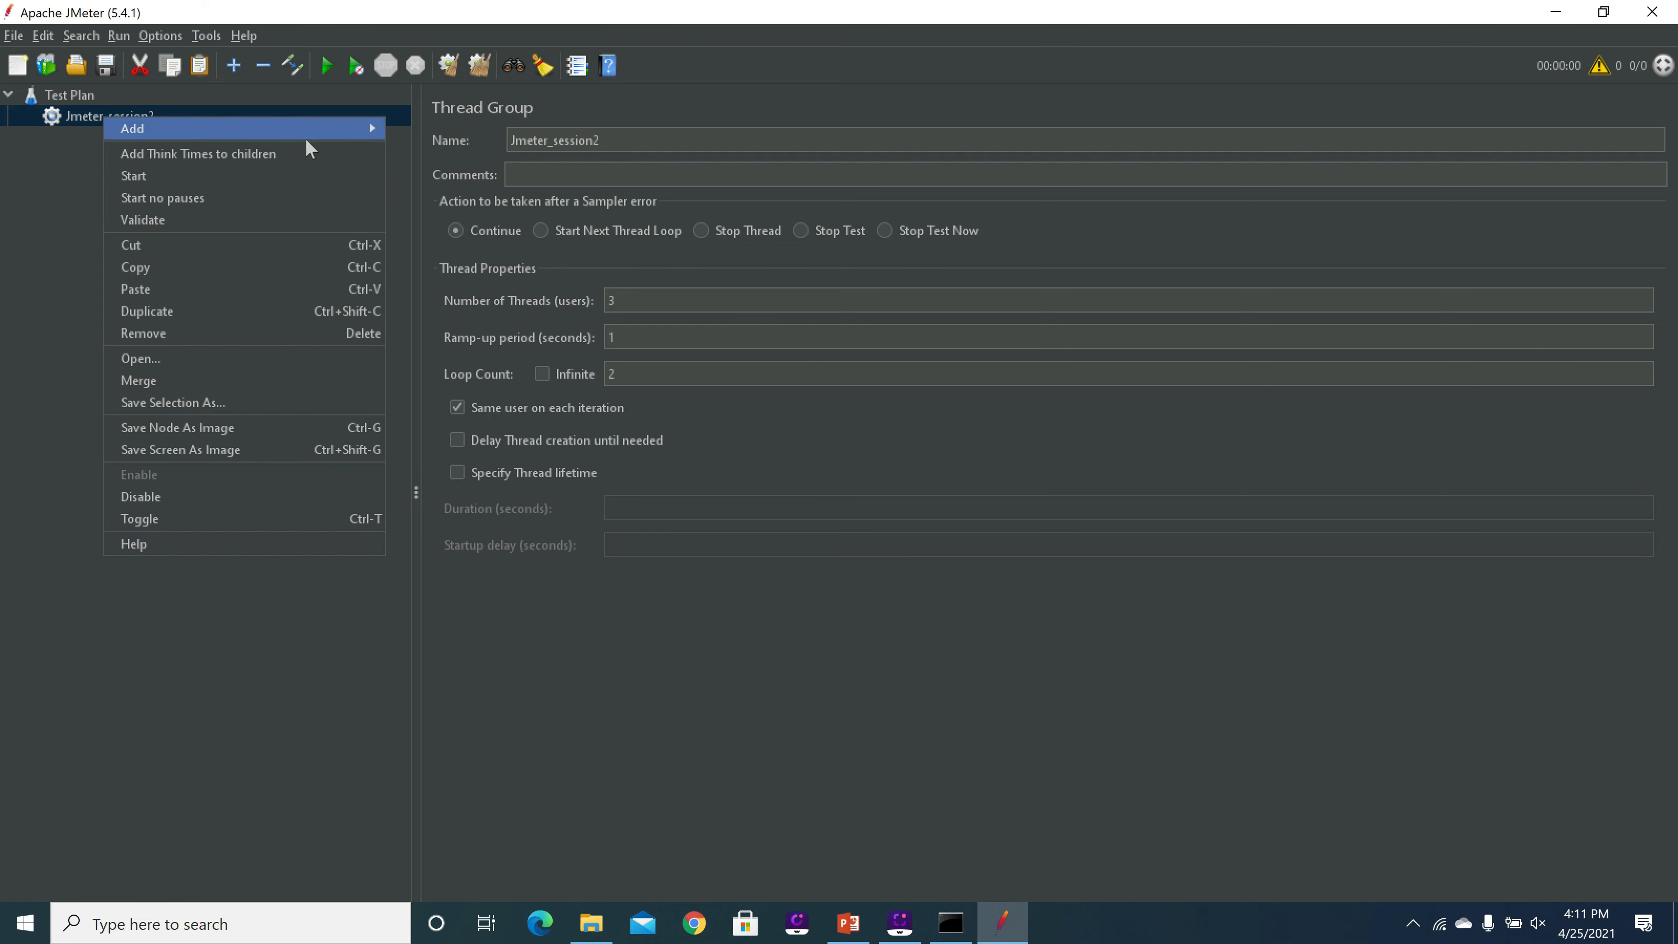
{"action": "mouse_move", "coordinate": [357, 135]}
{"action": "mouse_move", "coordinate": [457, 124]}
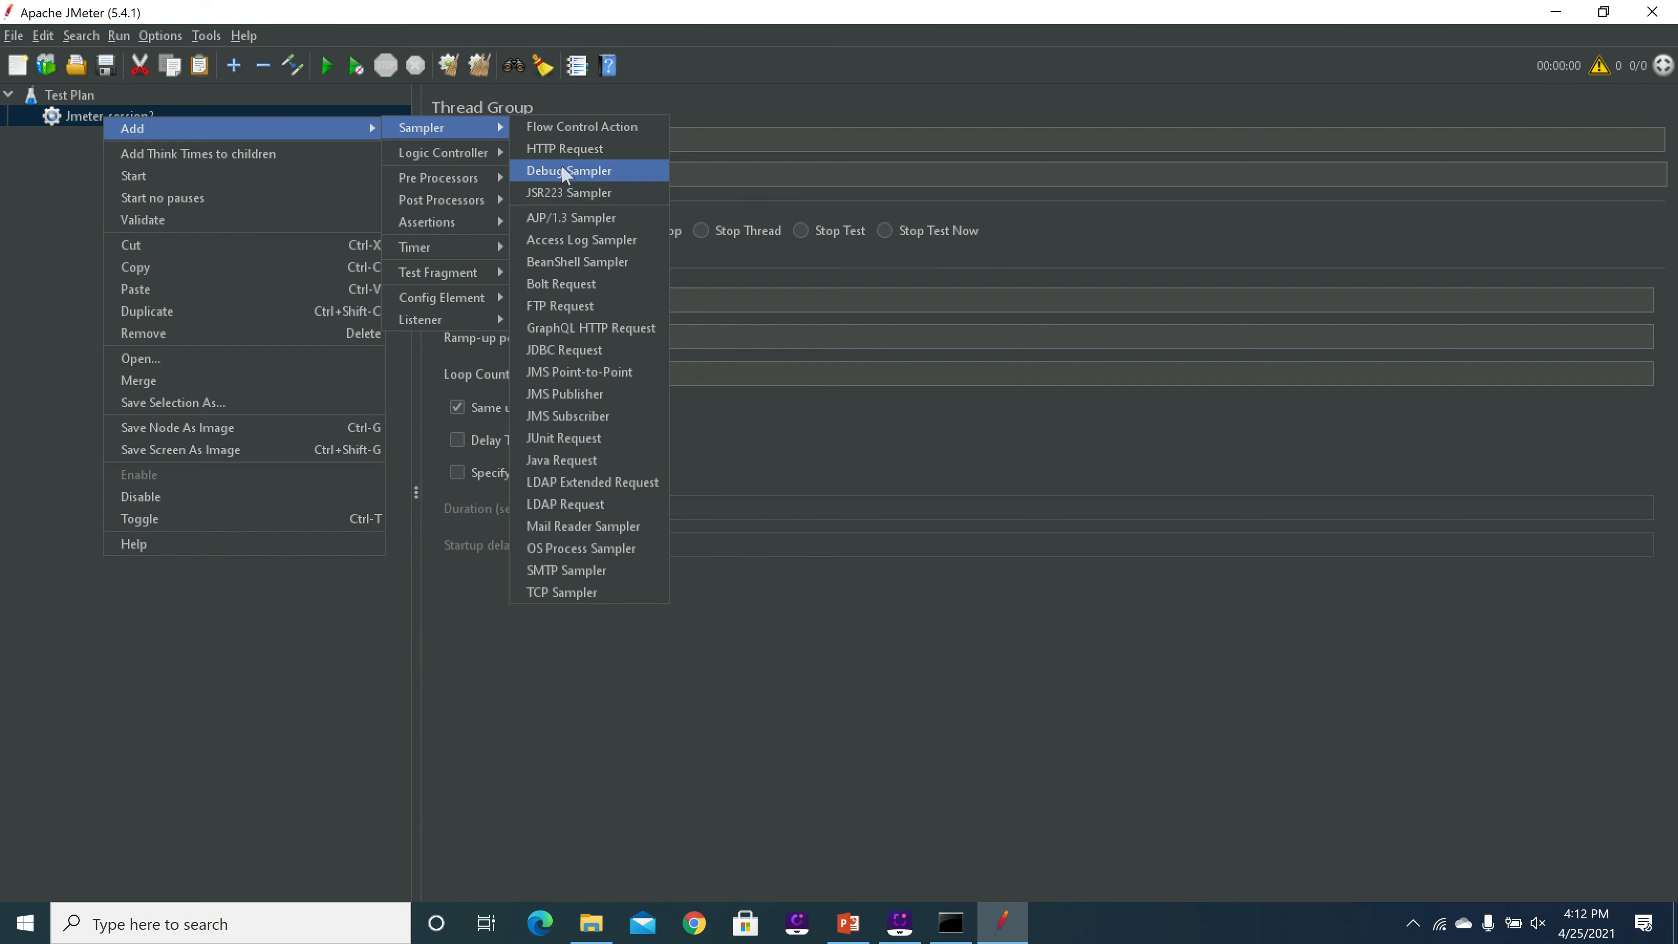
{"action": "left_click", "coordinate": [592, 145]}
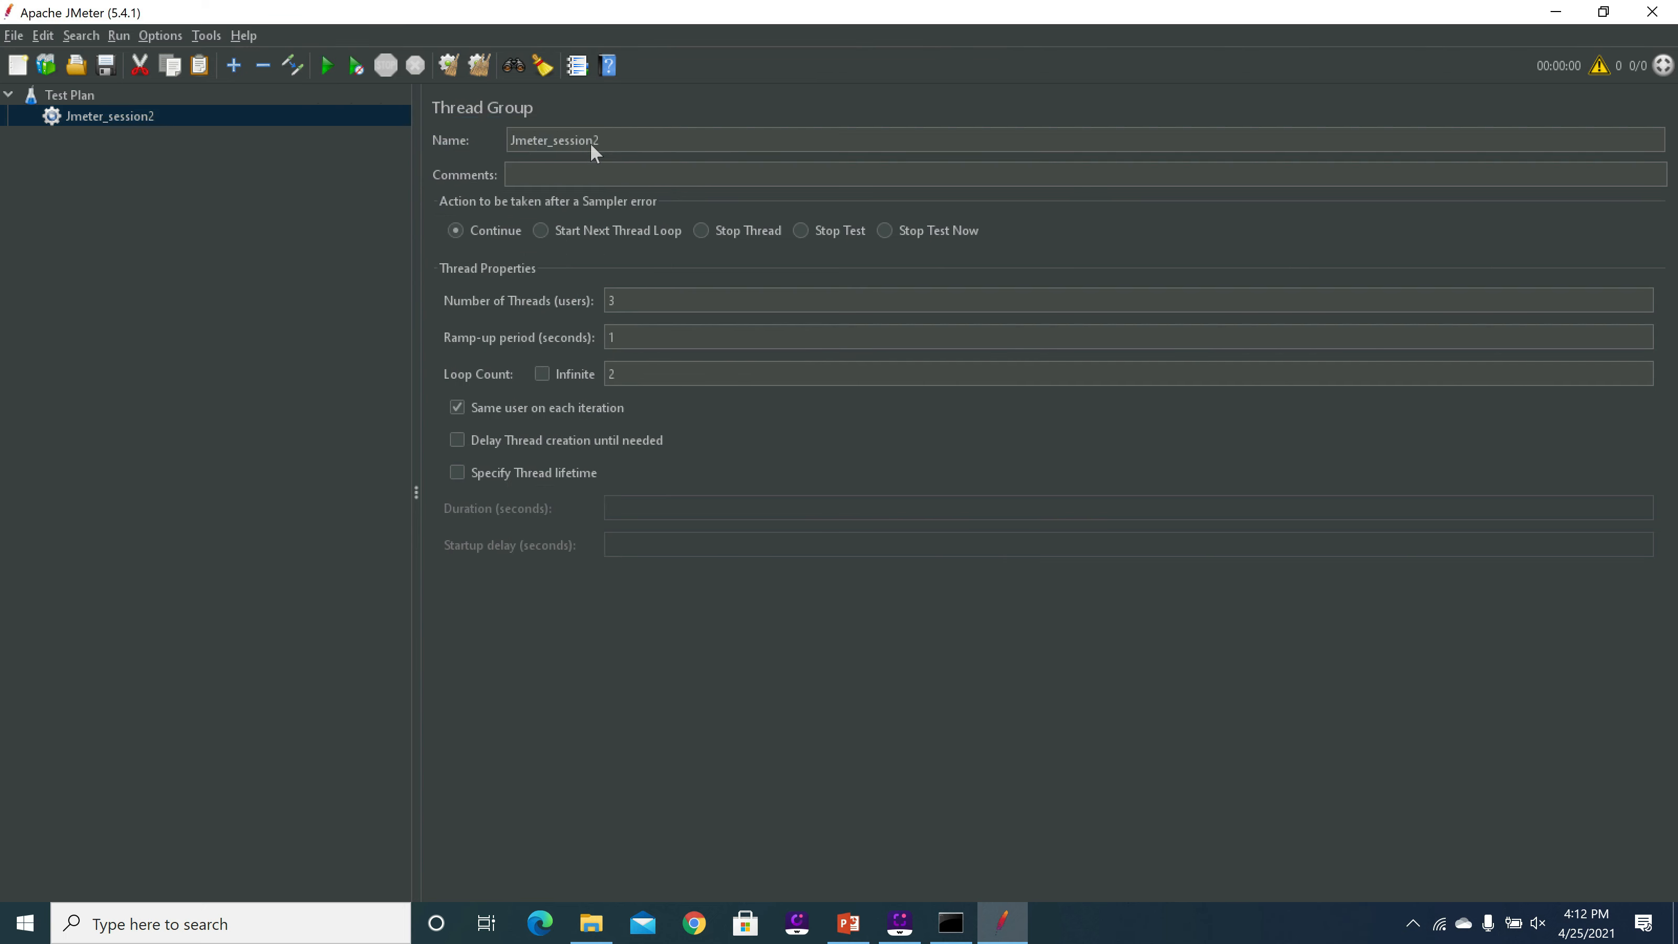
Rename the HTTP Request sampler as demoblaze_Jmeter
{"action": "key", "text": "BackSpace"}
{"action": "key", "text": "BackSpace"}
{"action": "key", "text": "BackSpace"}
{"action": "key", "text": "BackSpace"}
{"action": "key", "text": "BackSpace"}
{"action": "key", "text": "BackSpace"}
{"action": "key", "text": "BackSpace"}
{"action": "key", "text": "BackSpace"}
{"action": "key", "text": "BackSpace"}
{"action": "key", "text": "BackSpace"}
{"action": "key", "text": "BackSpace"}
{"action": "key", "text": "BackSpace"}
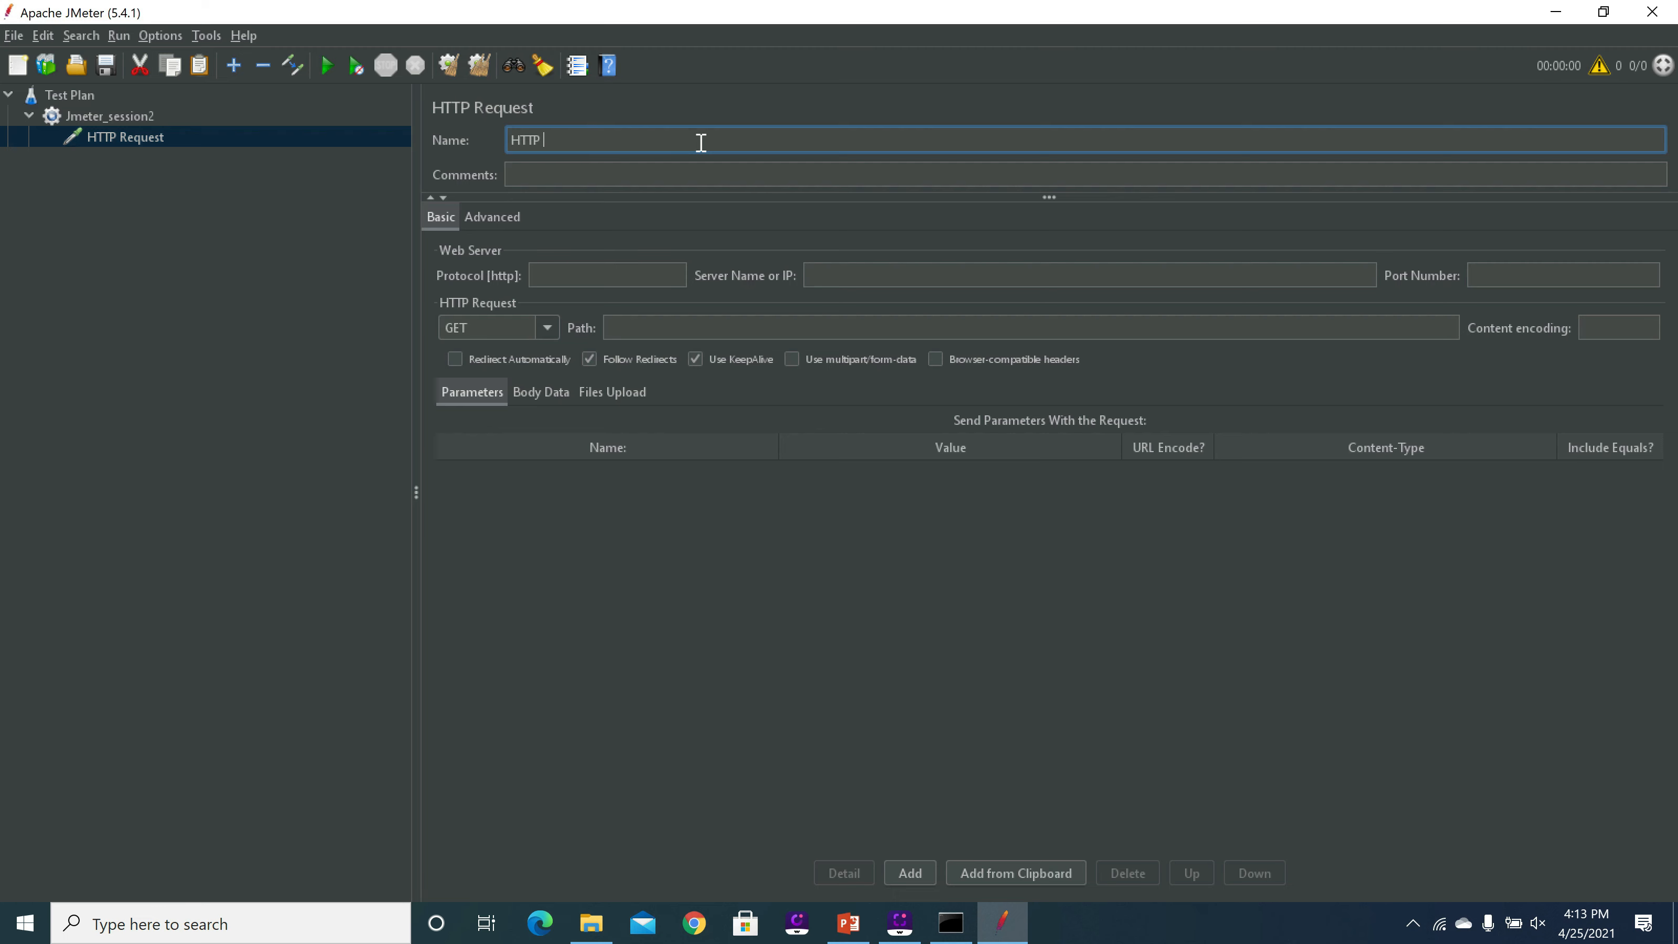
{"action": "type", "text": "demoblaze_Jmeter"}
{"action": "left_click", "coordinate": [674, 208]}
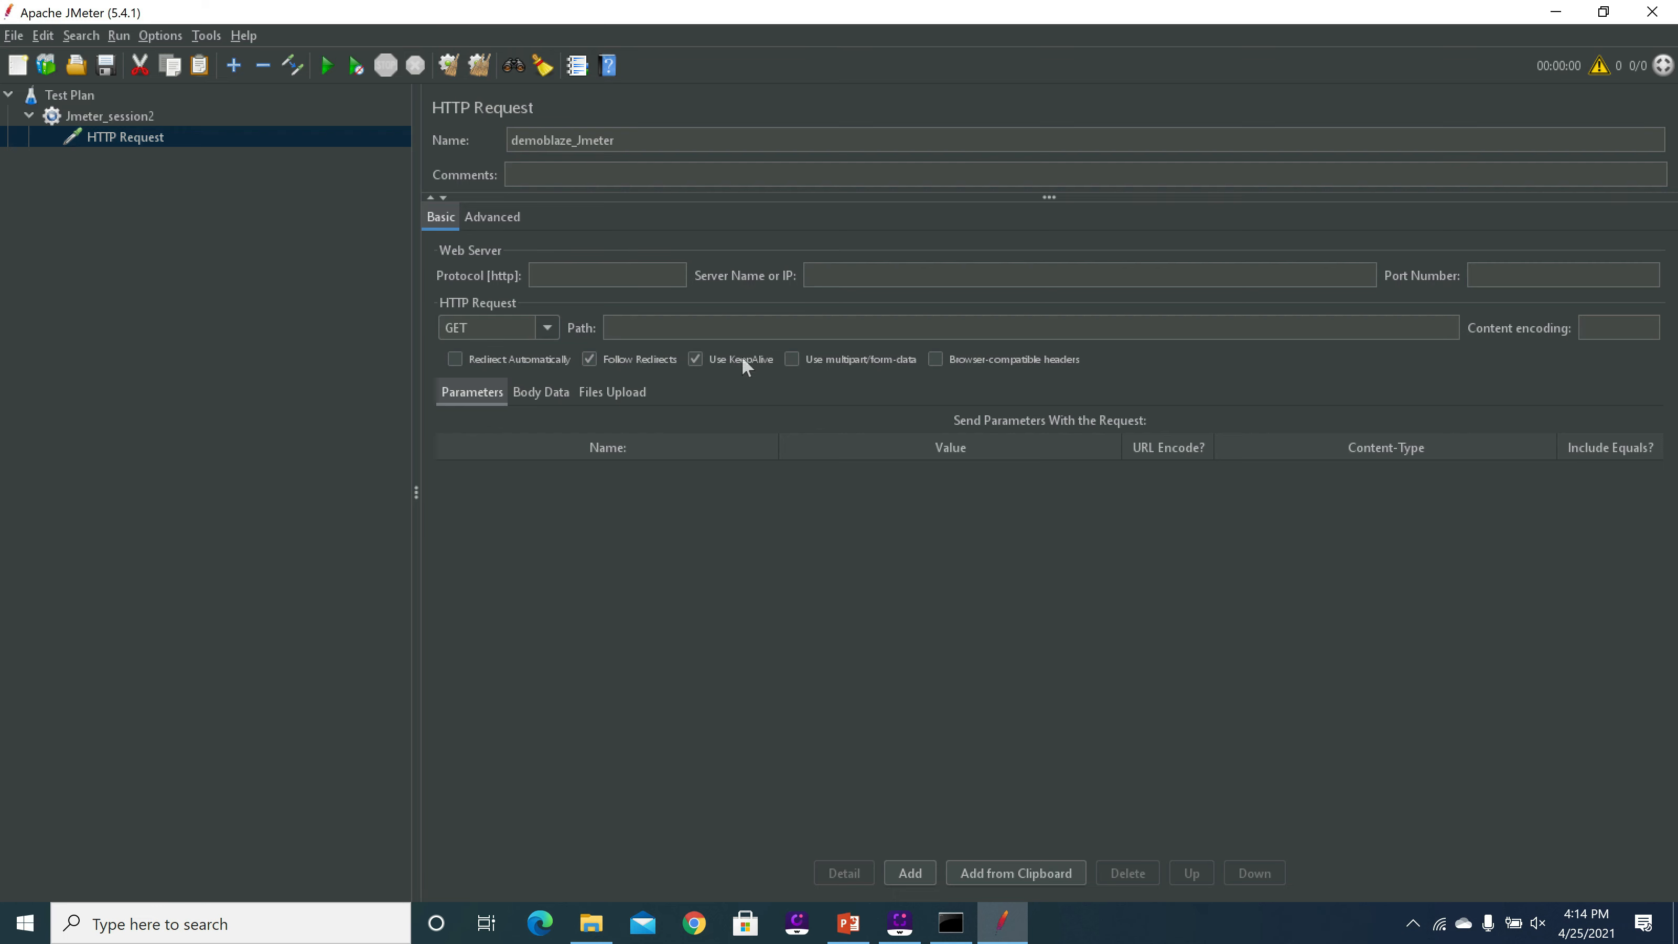
{"action": "left_click", "coordinate": [694, 924]}
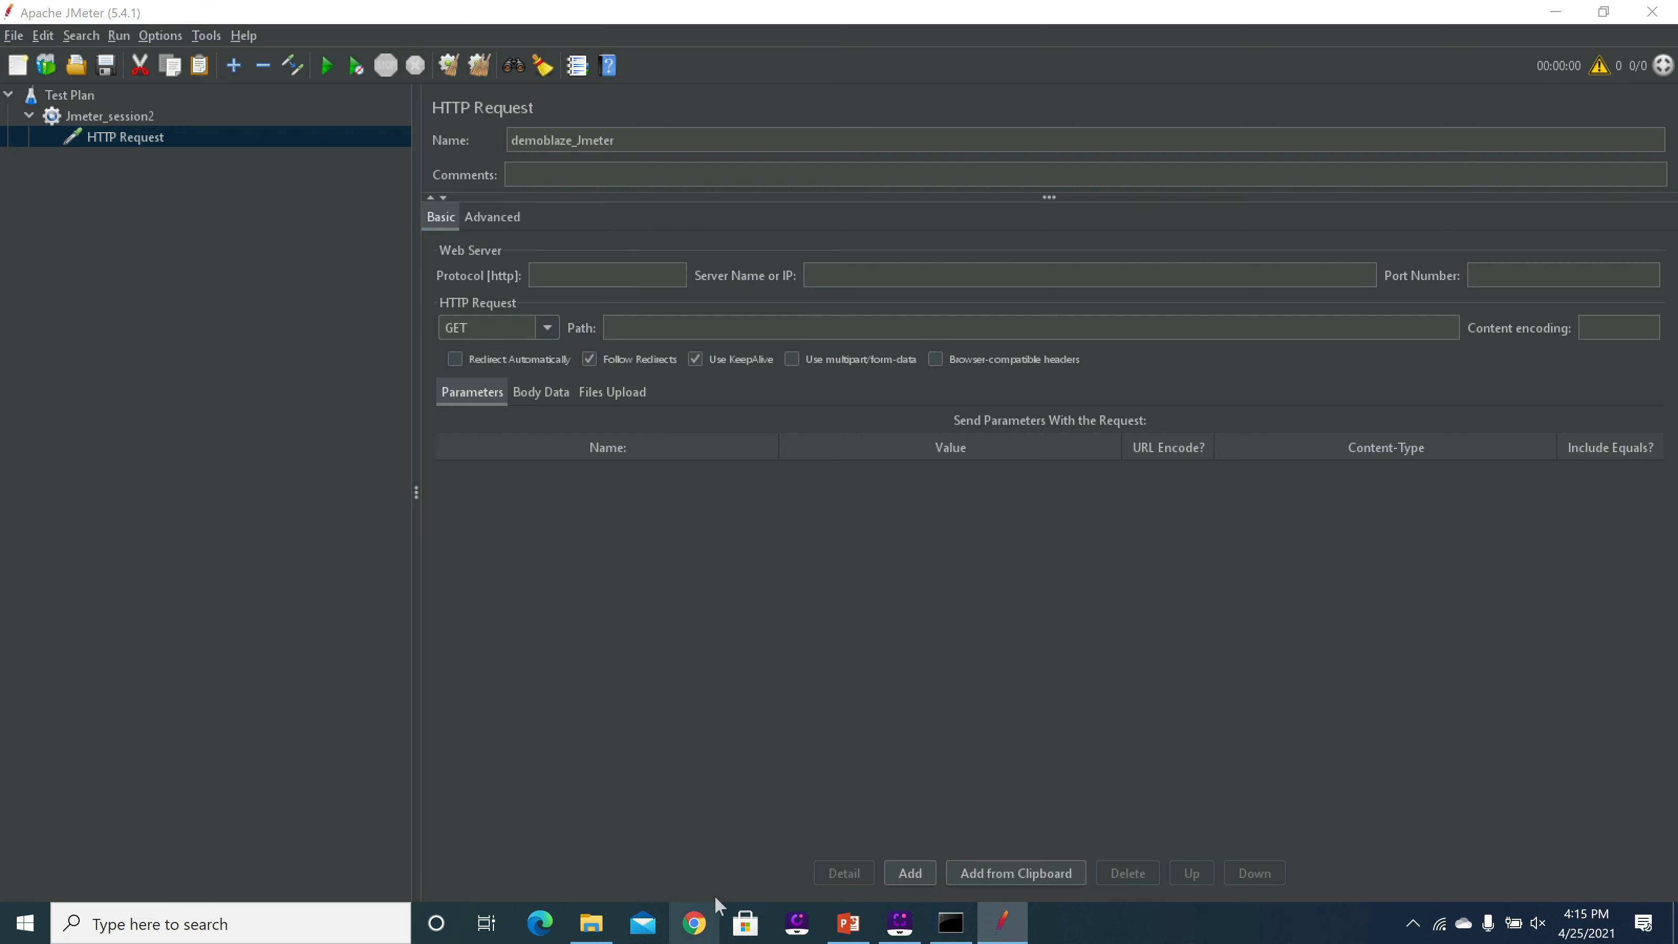
{"action": "left_click", "coordinate": [513, 56]}
{"action": "type", "text": "http://www.demoblaze.com/"}
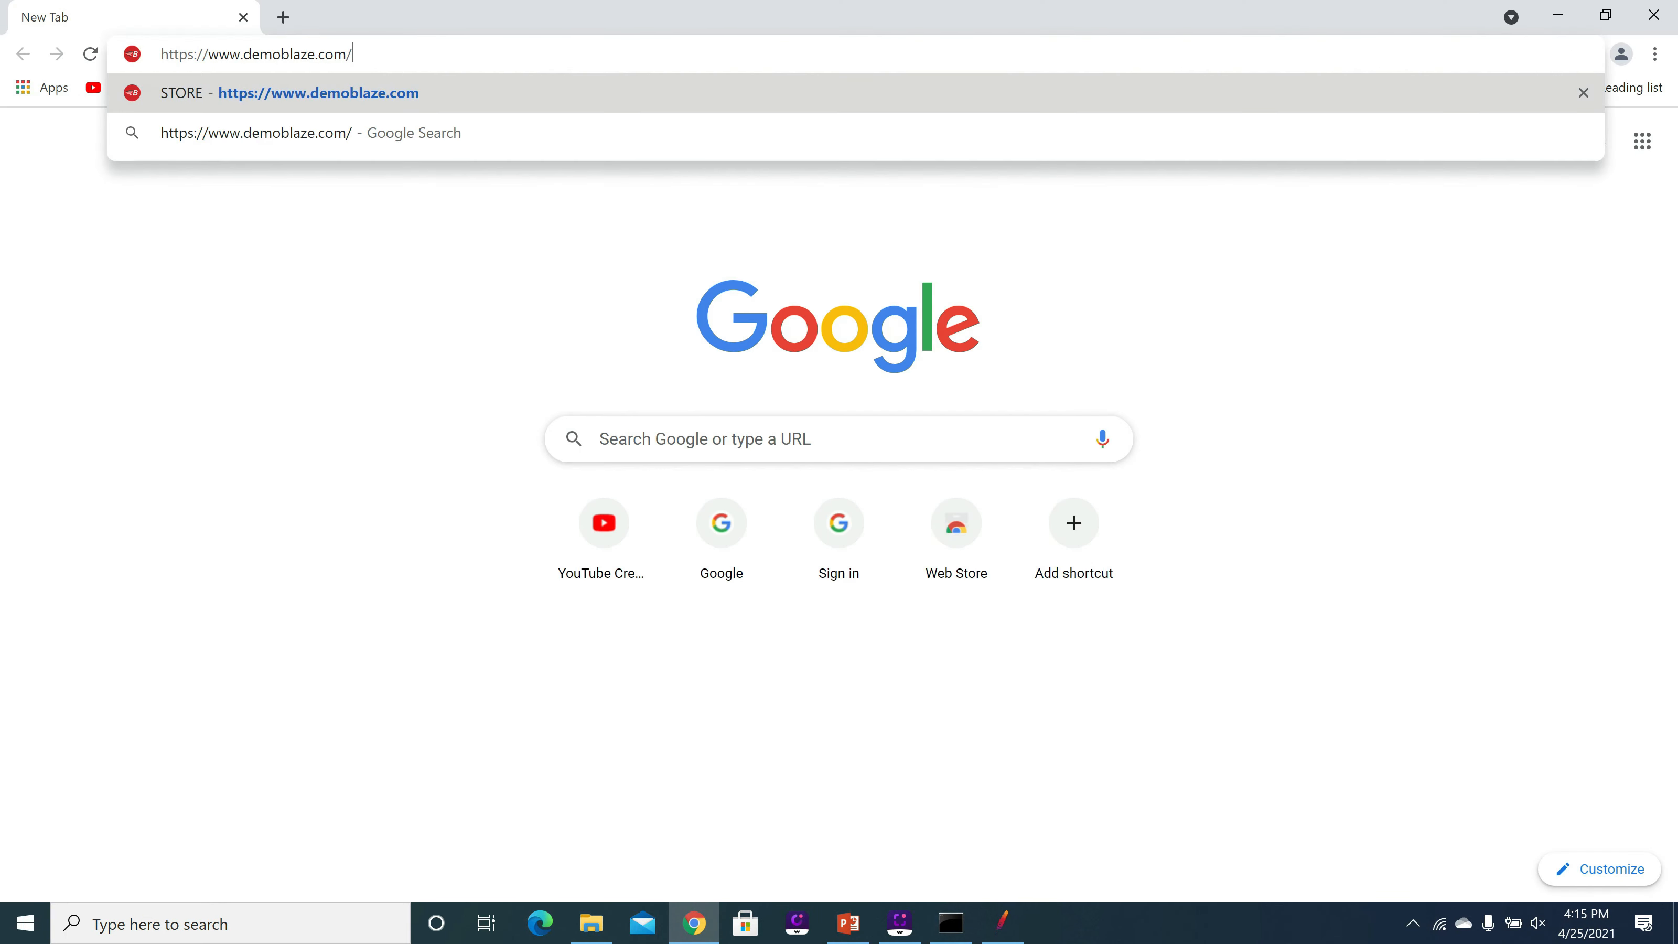
{"action": "key", "text": "Return"}
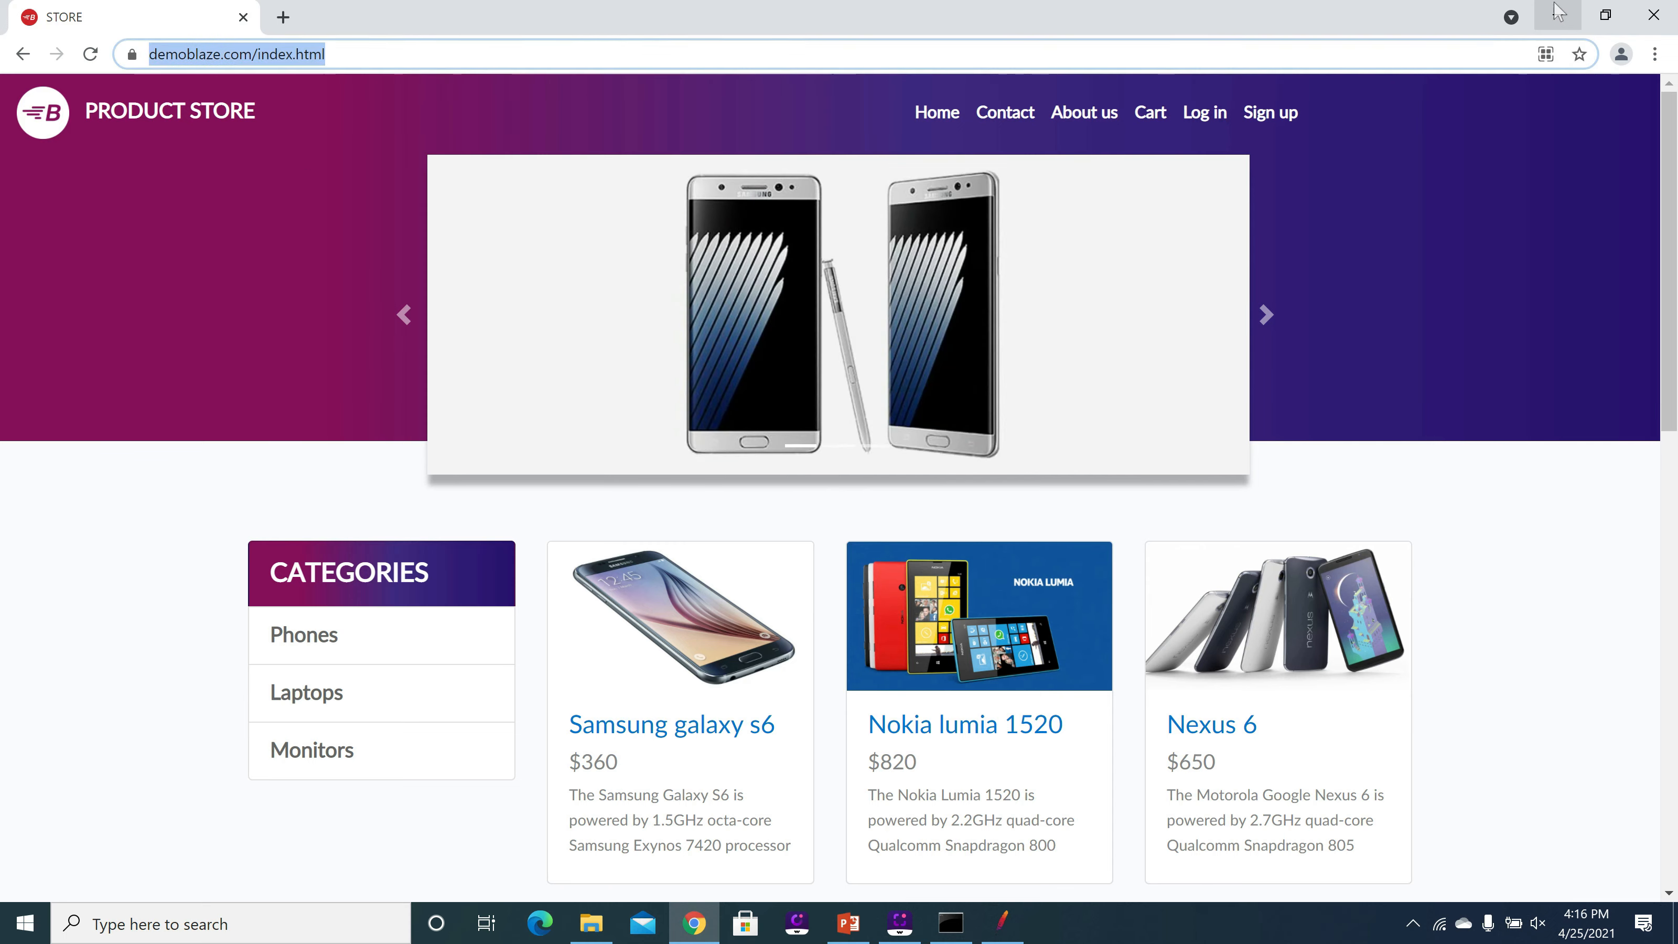
{"action": "left_click", "coordinate": [1558, 15]}
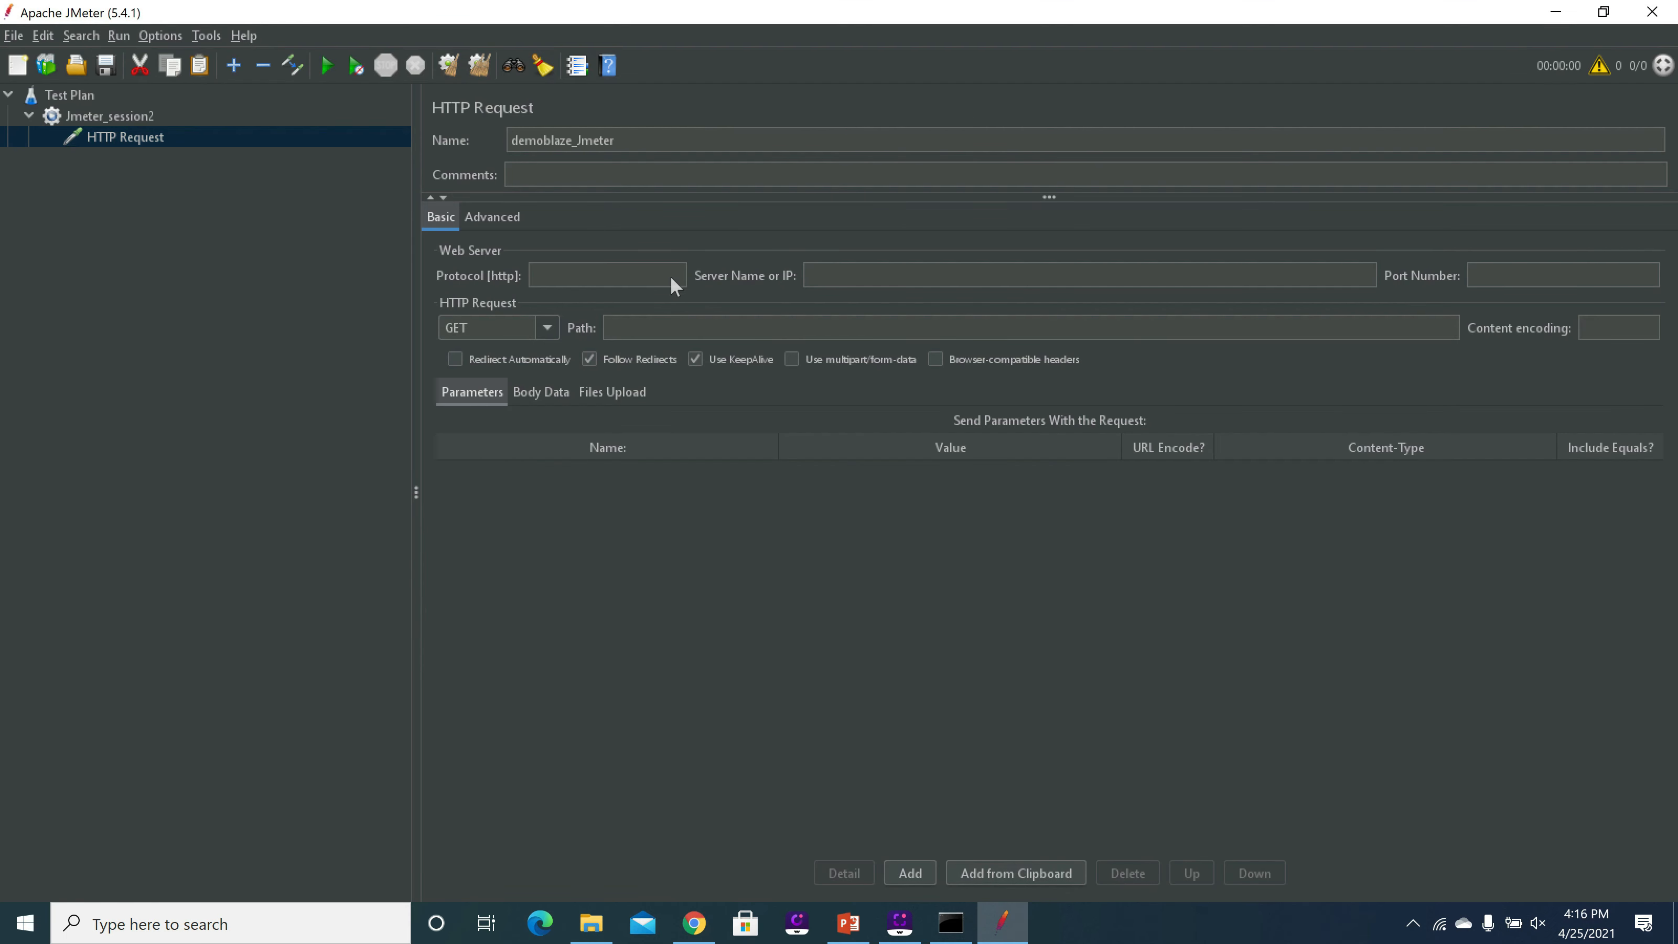
{"action": "left_click", "coordinate": [851, 274]}
{"action": "type", "text": "https://www.demoblaze.com/index.html"}
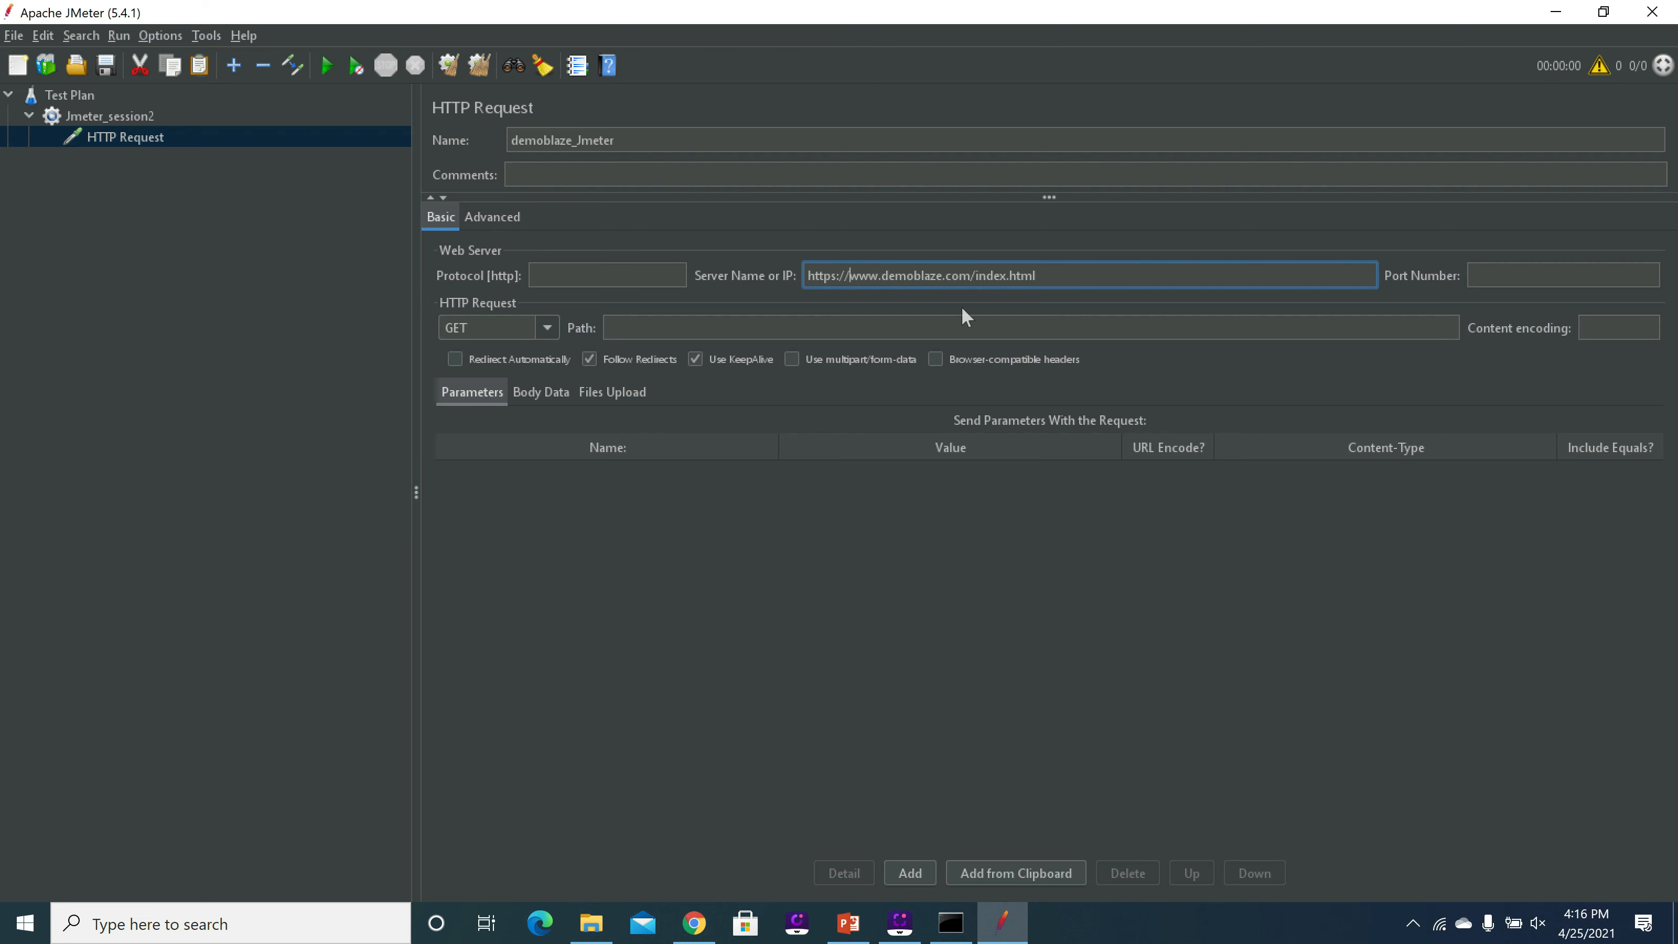
{"action": "key", "text": "BackSpace"}
{"action": "key", "text": "BackSpace"}
{"action": "key", "text": "BackSpace"}
{"action": "key", "text": "BackSpace"}
{"action": "key", "text": "BackSpace"}
{"action": "key", "text": "BackSpace"}
{"action": "key", "text": "BackSpace"}
{"action": "key", "text": "BackSpace"}
{"action": "left_click", "coordinate": [597, 271]}
{"action": "type", "text": "https"}
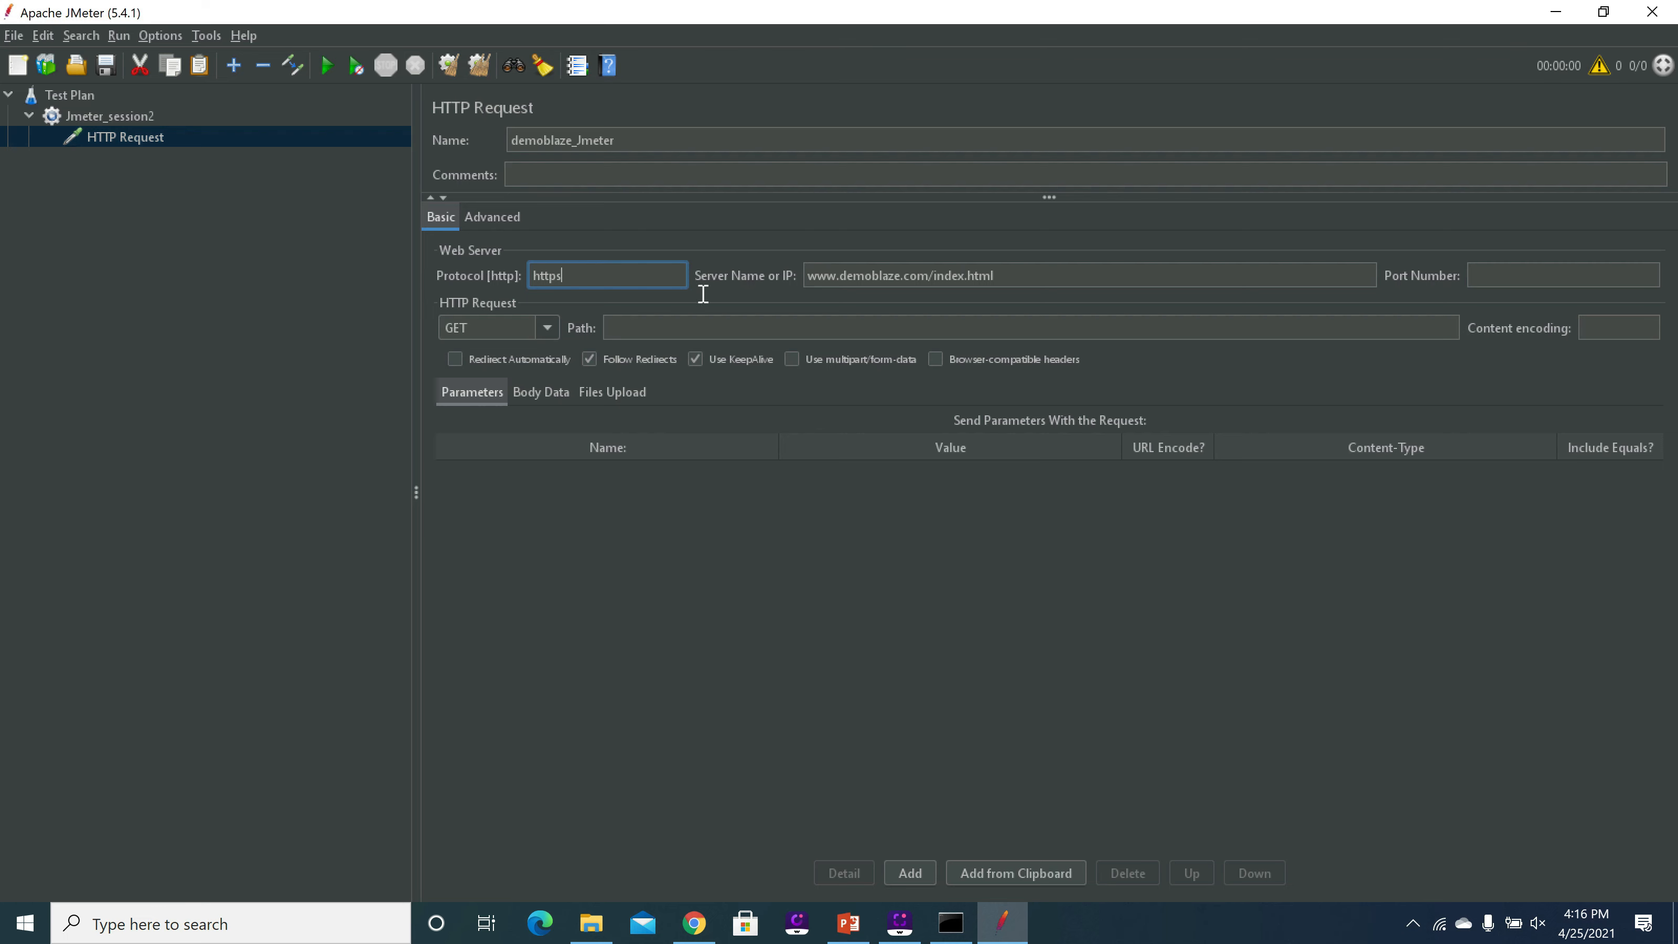
{"action": "left_click", "coordinate": [1065, 278]}
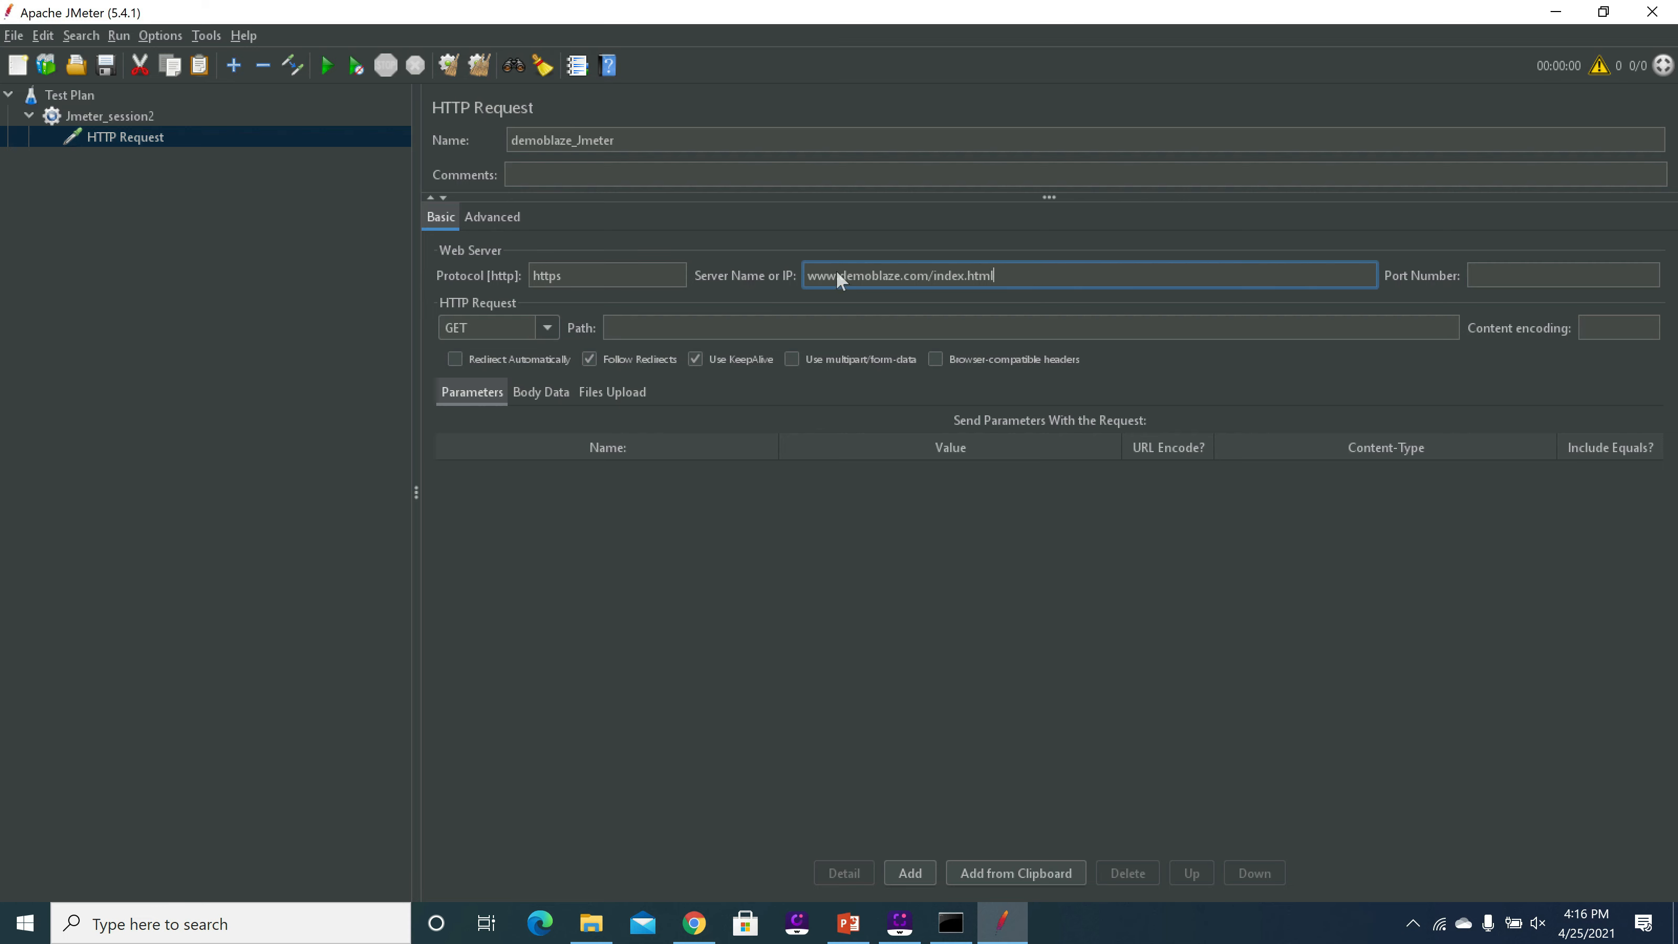
{"action": "left_click_drag", "start_coordinate": [1015, 277], "coordinate": [928, 275]}
{"action": "key", "text": "ctrl+x"}
{"action": "left_click", "coordinate": [692, 325]}
{"action": "key", "text": "ctrl+v"}
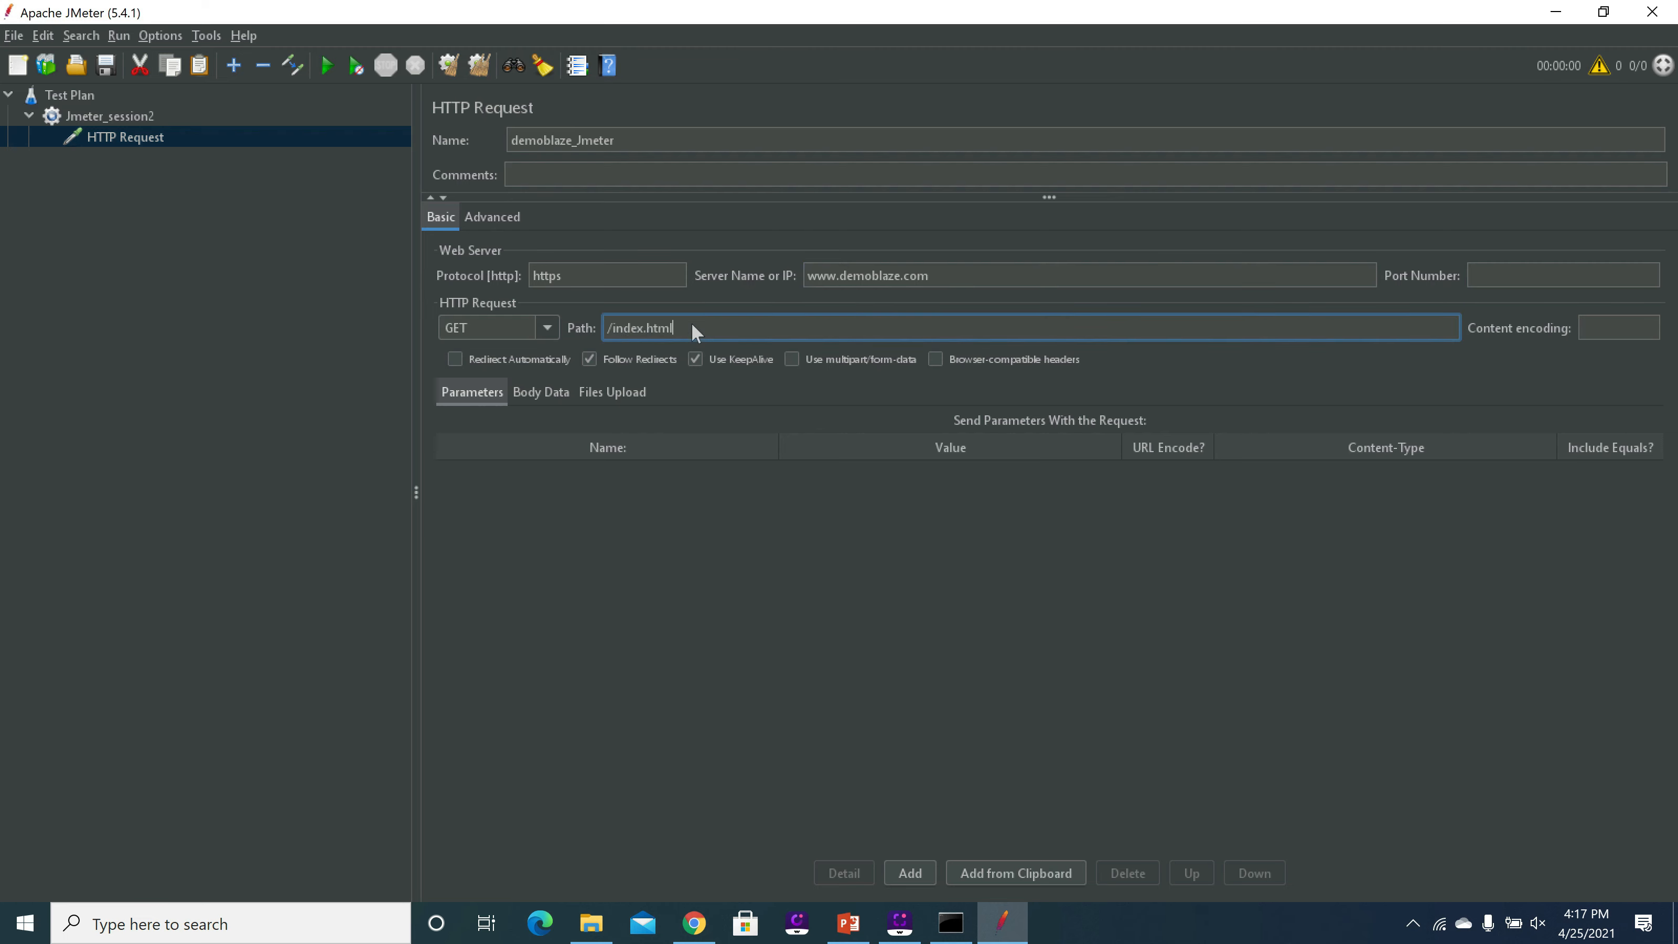
{"action": "left_click", "coordinate": [736, 510]}
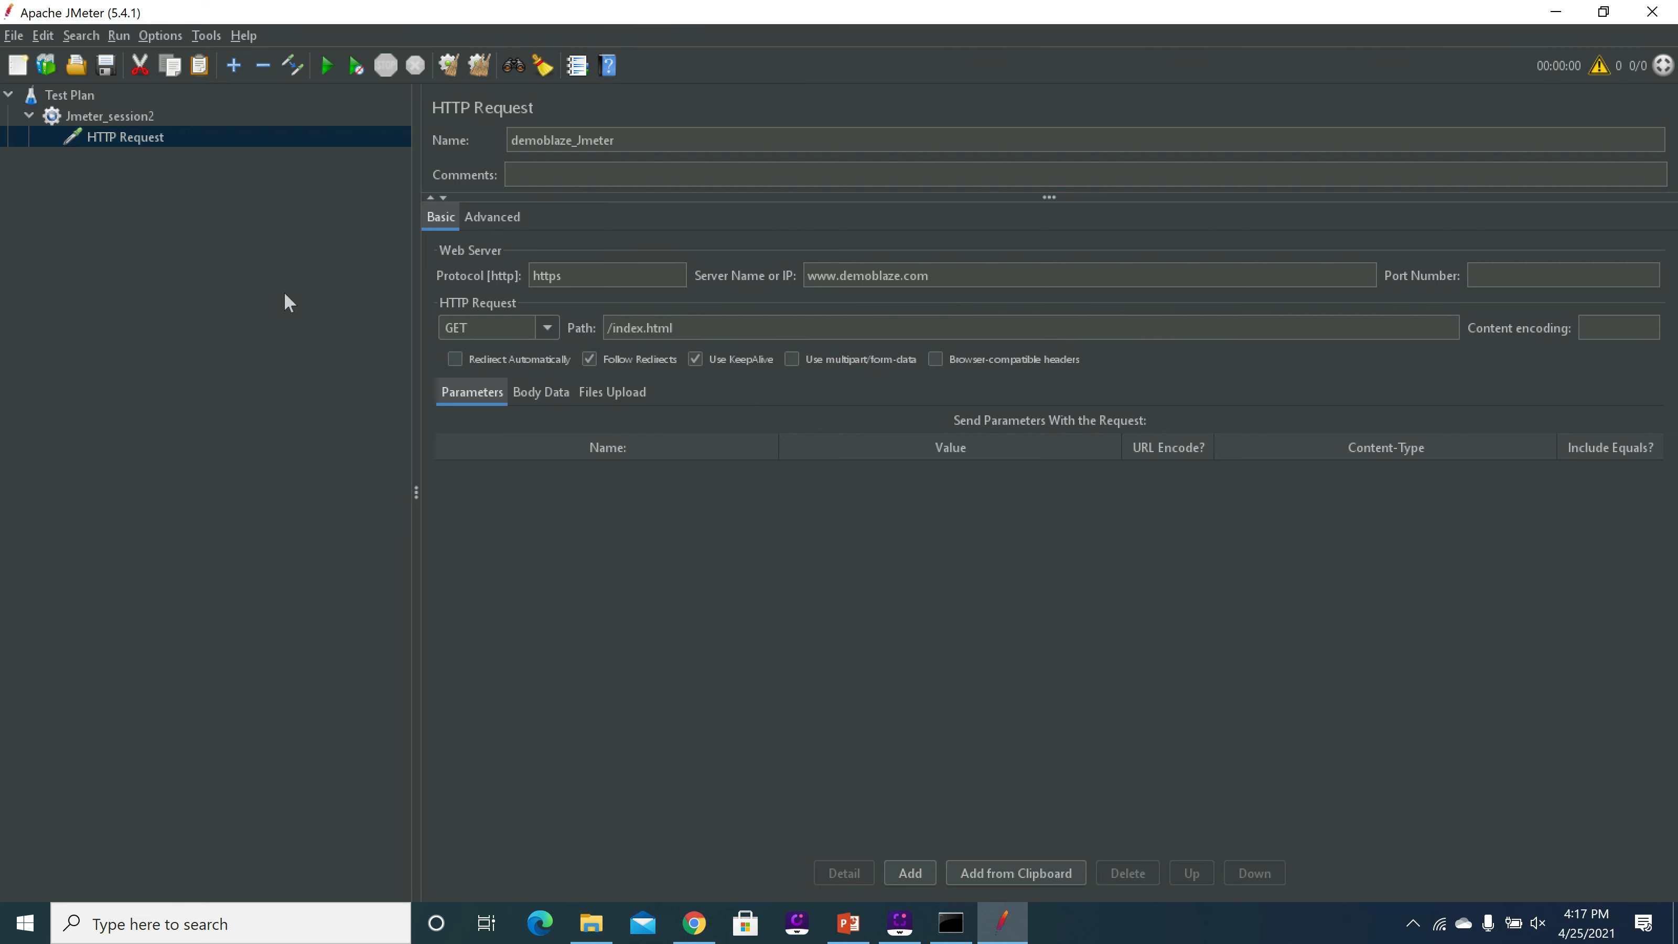
{"action": "left_click", "coordinate": [262, 216]}
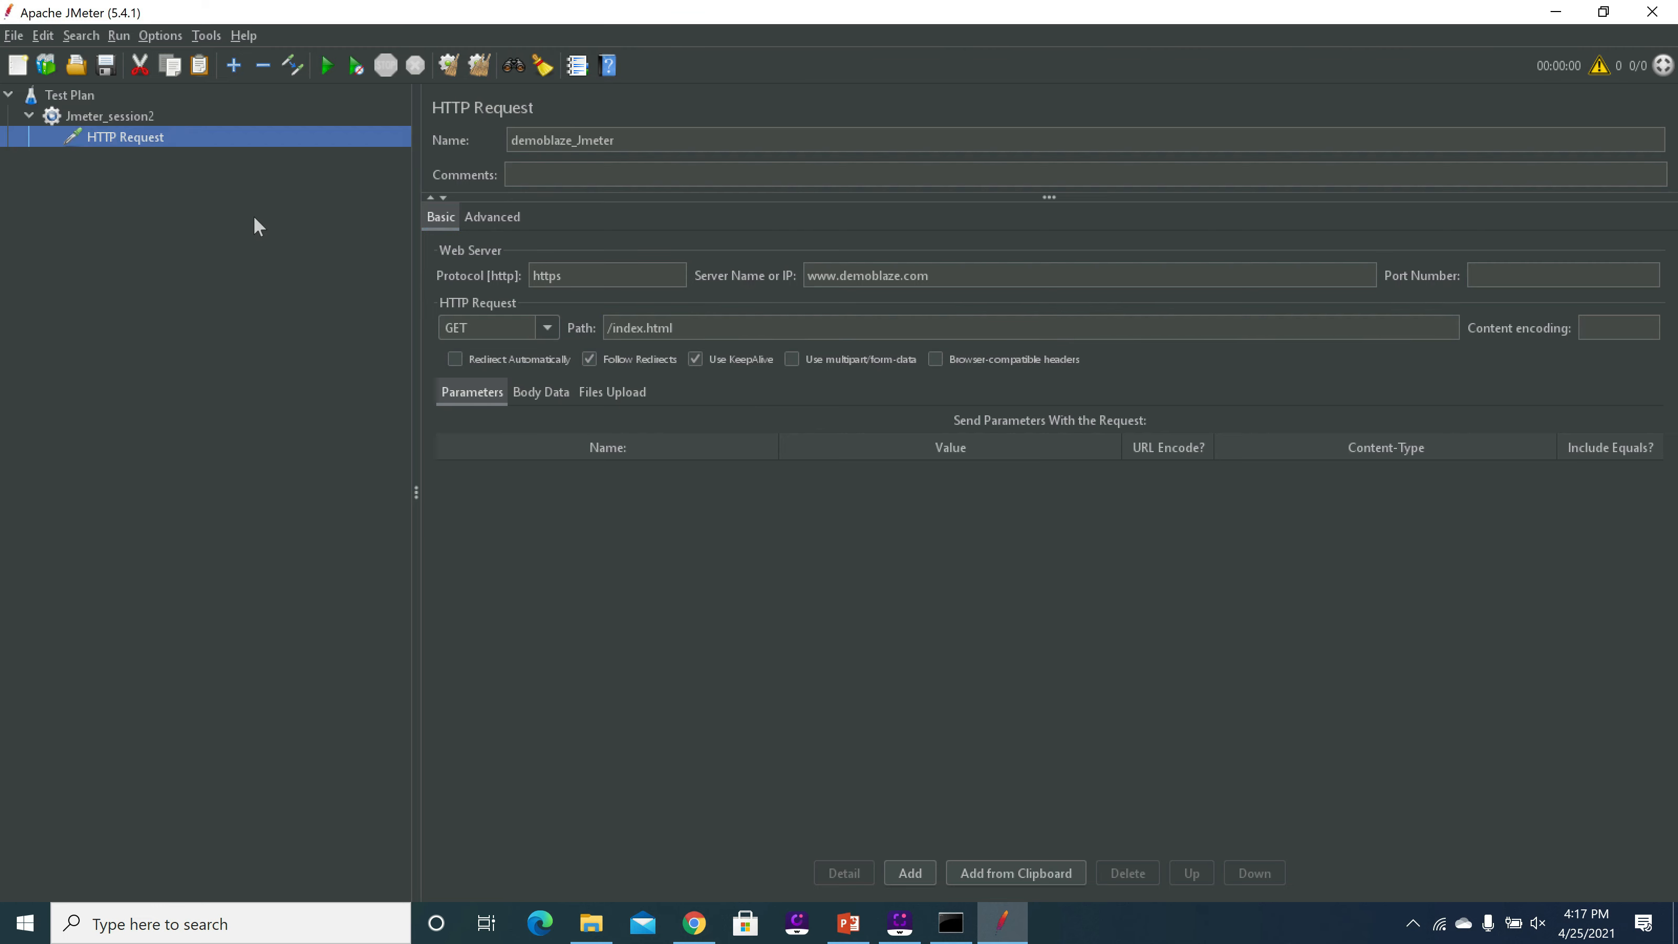
Add a View Results Tree listener under the demoblaze_Jmeter HTTP request
{"action": "right_click", "coordinate": [126, 137]}
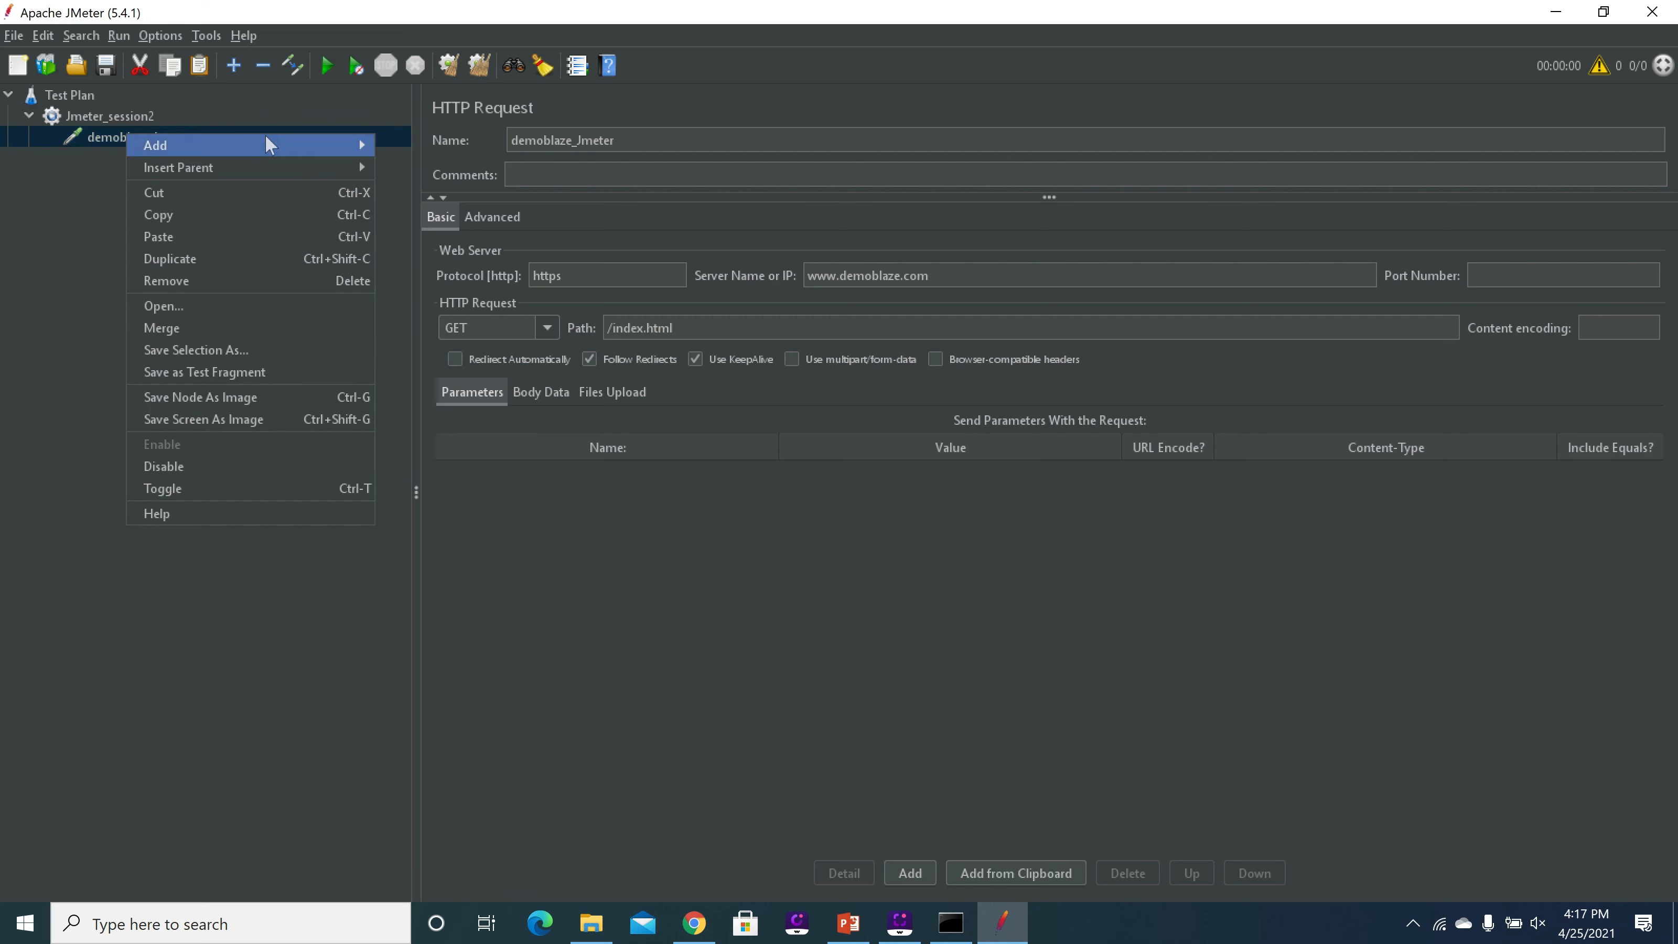
{"action": "mouse_move", "coordinate": [315, 140]}
{"action": "mouse_move", "coordinate": [430, 147]}
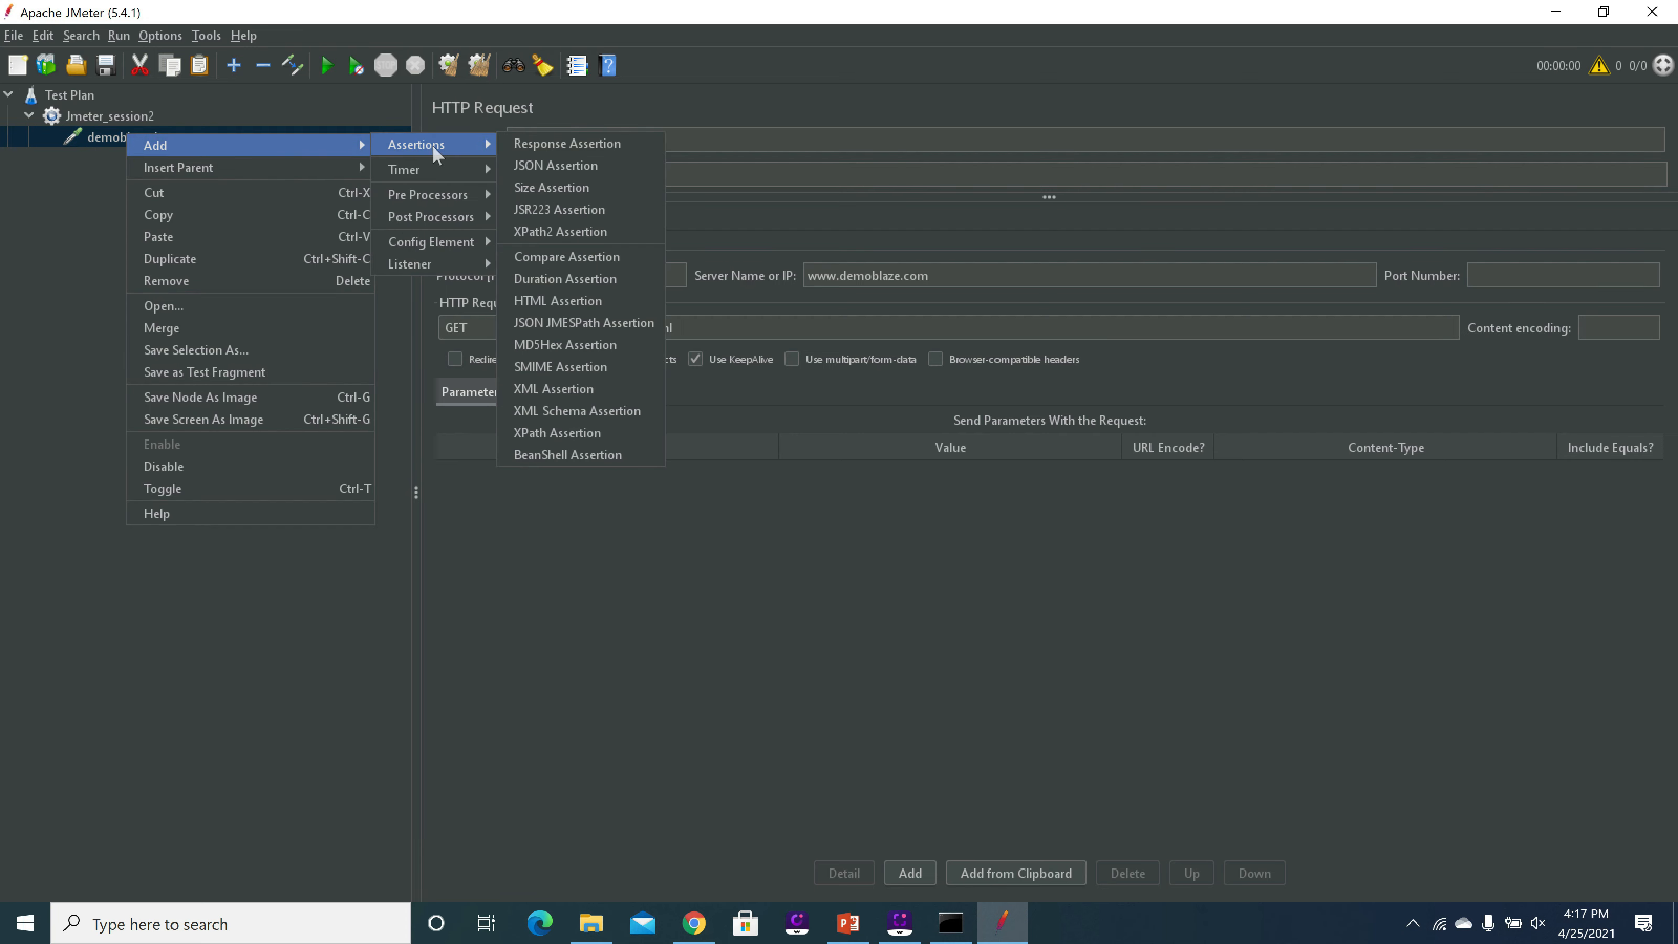
{"action": "mouse_move", "coordinate": [447, 259]}
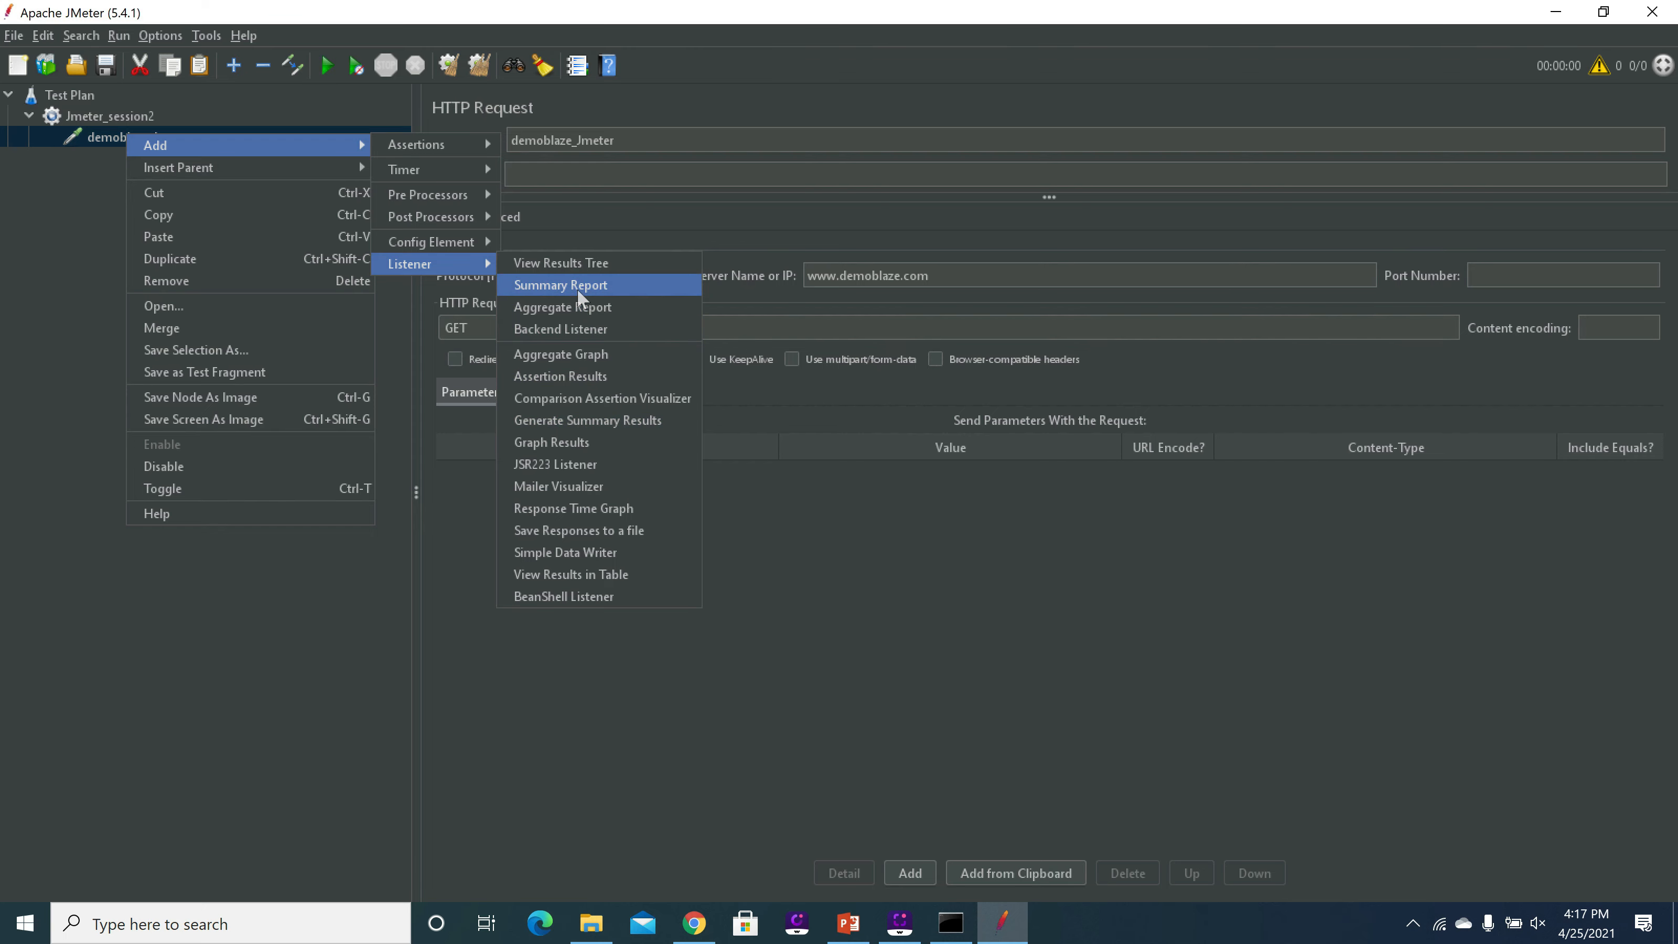
{"action": "left_click", "coordinate": [590, 266]}
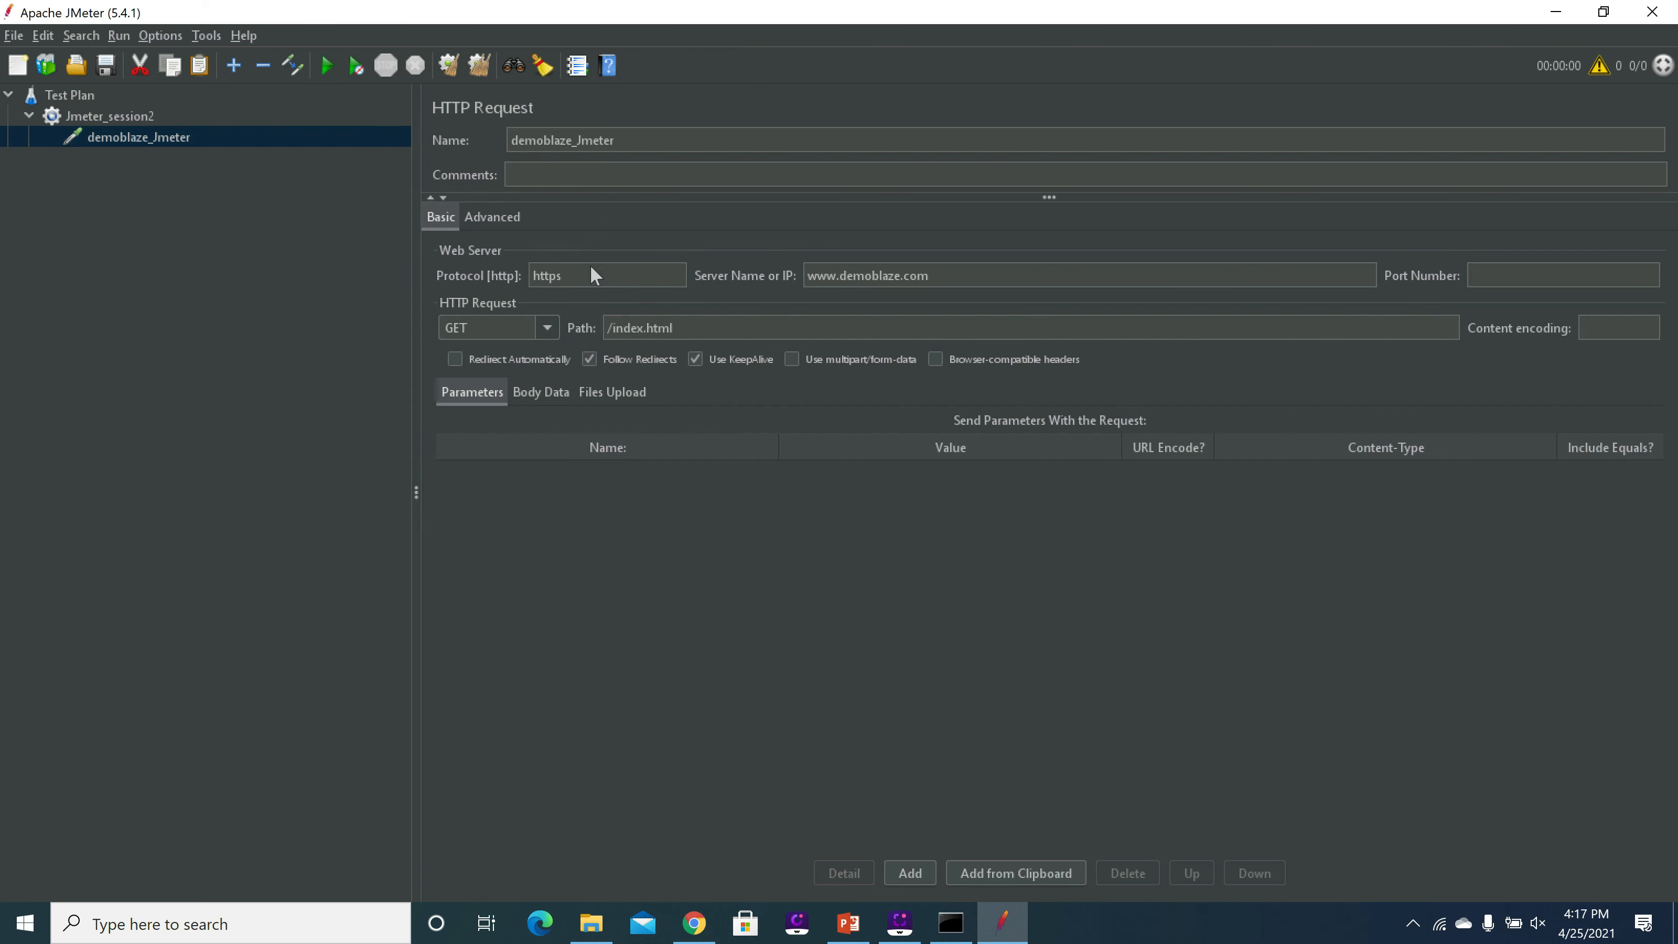
{"action": "left_click", "coordinate": [136, 139]}
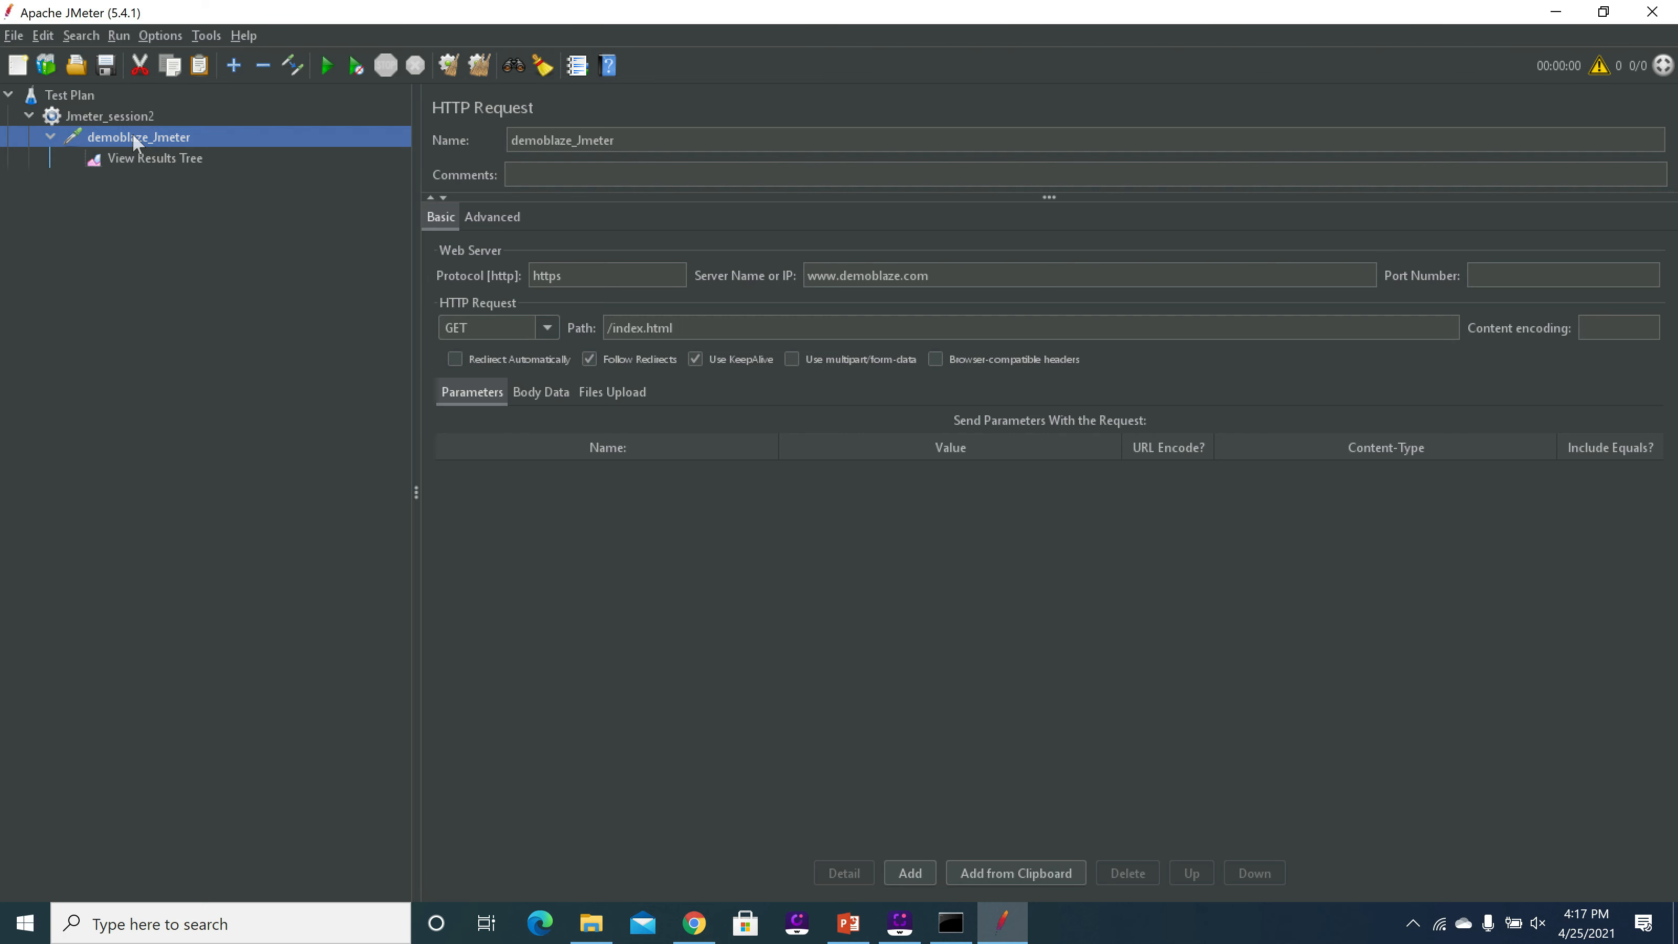
Remove the View Results Tree listener nested under the demoblaze_Jmeter request
{"action": "left_click", "coordinate": [153, 160]}
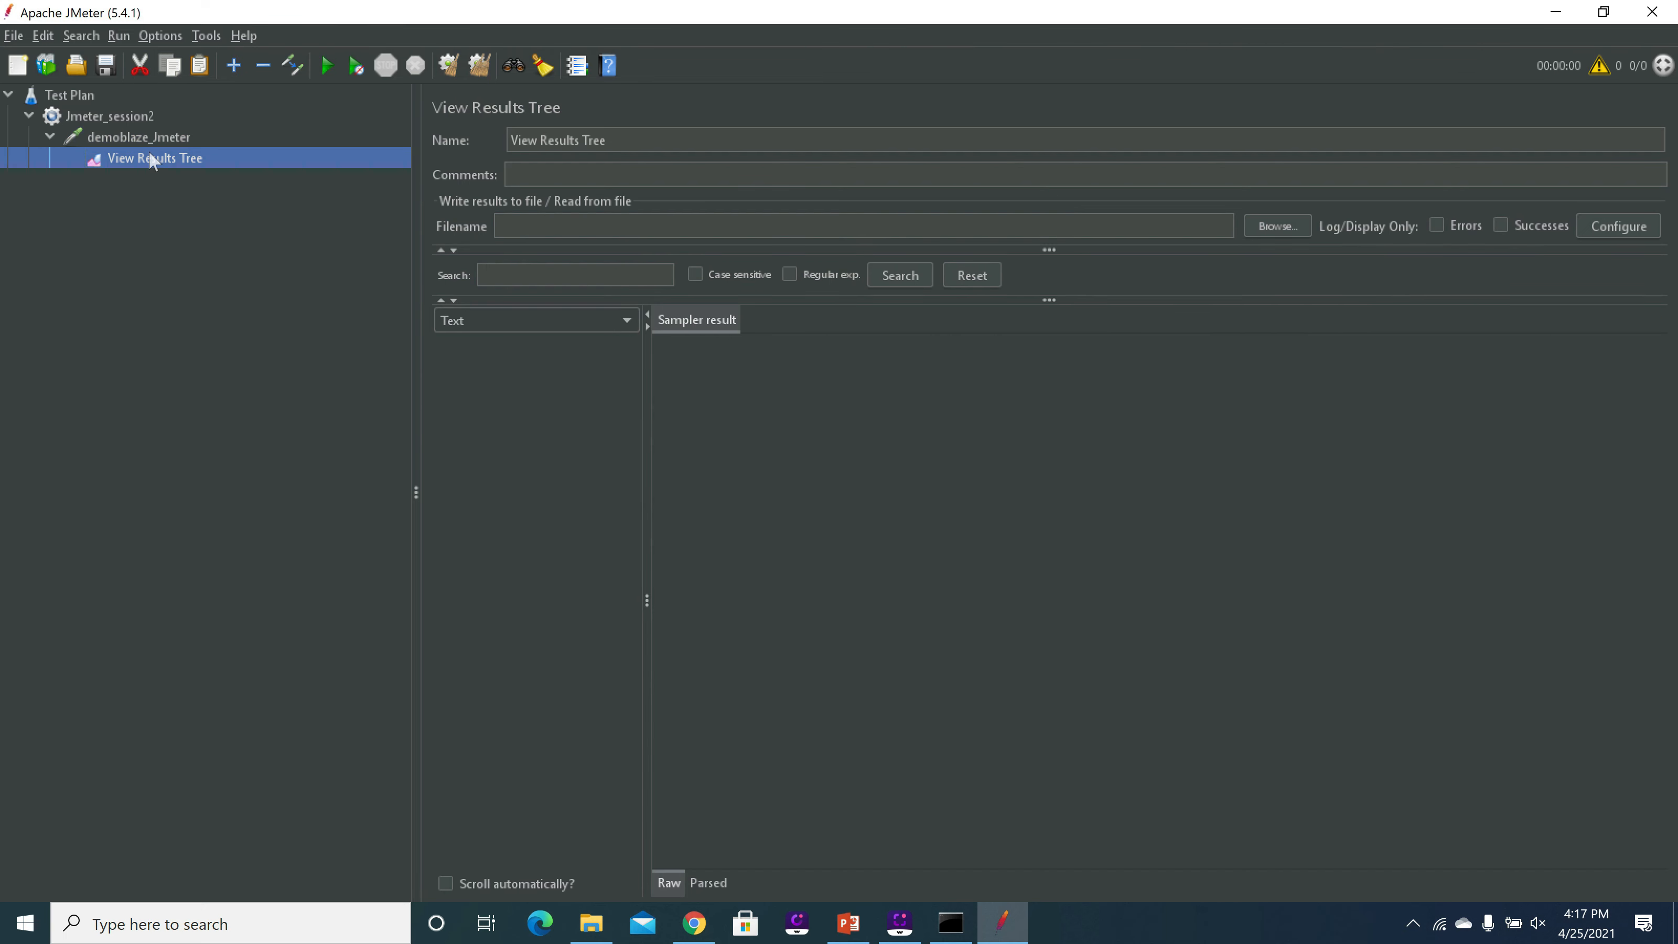
{"action": "key", "text": "Delete"}
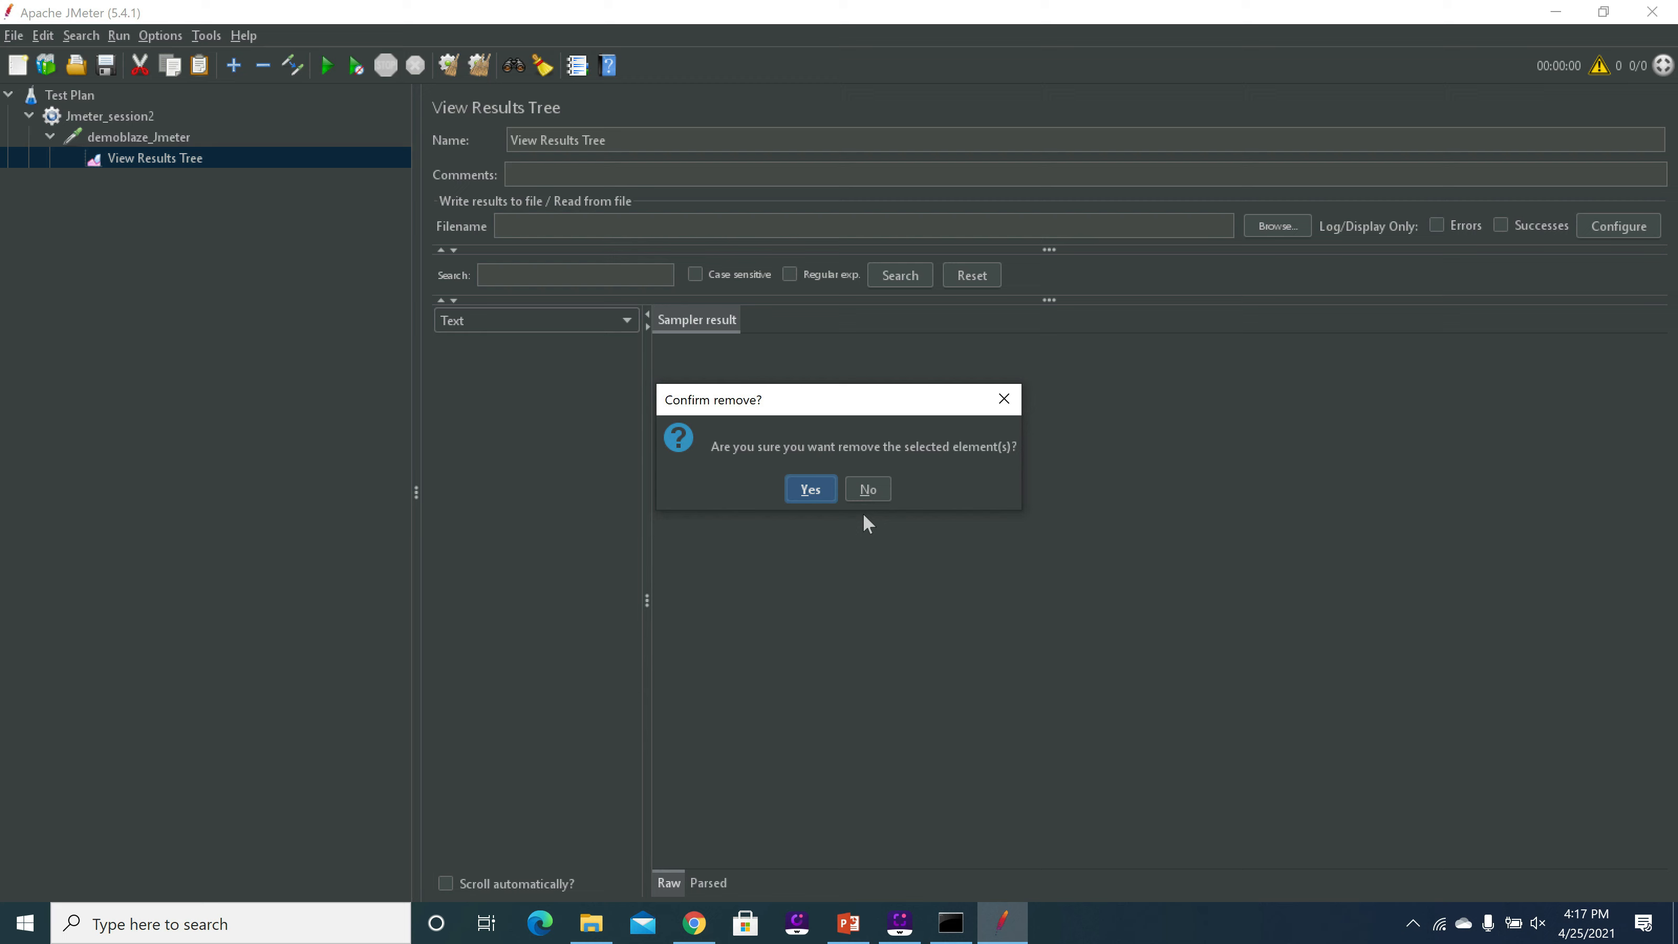
{"action": "left_click", "coordinate": [803, 493]}
Add a View Results Tree listener directly under the Jmeter_session2 thread group
{"action": "left_click", "coordinate": [99, 111]}
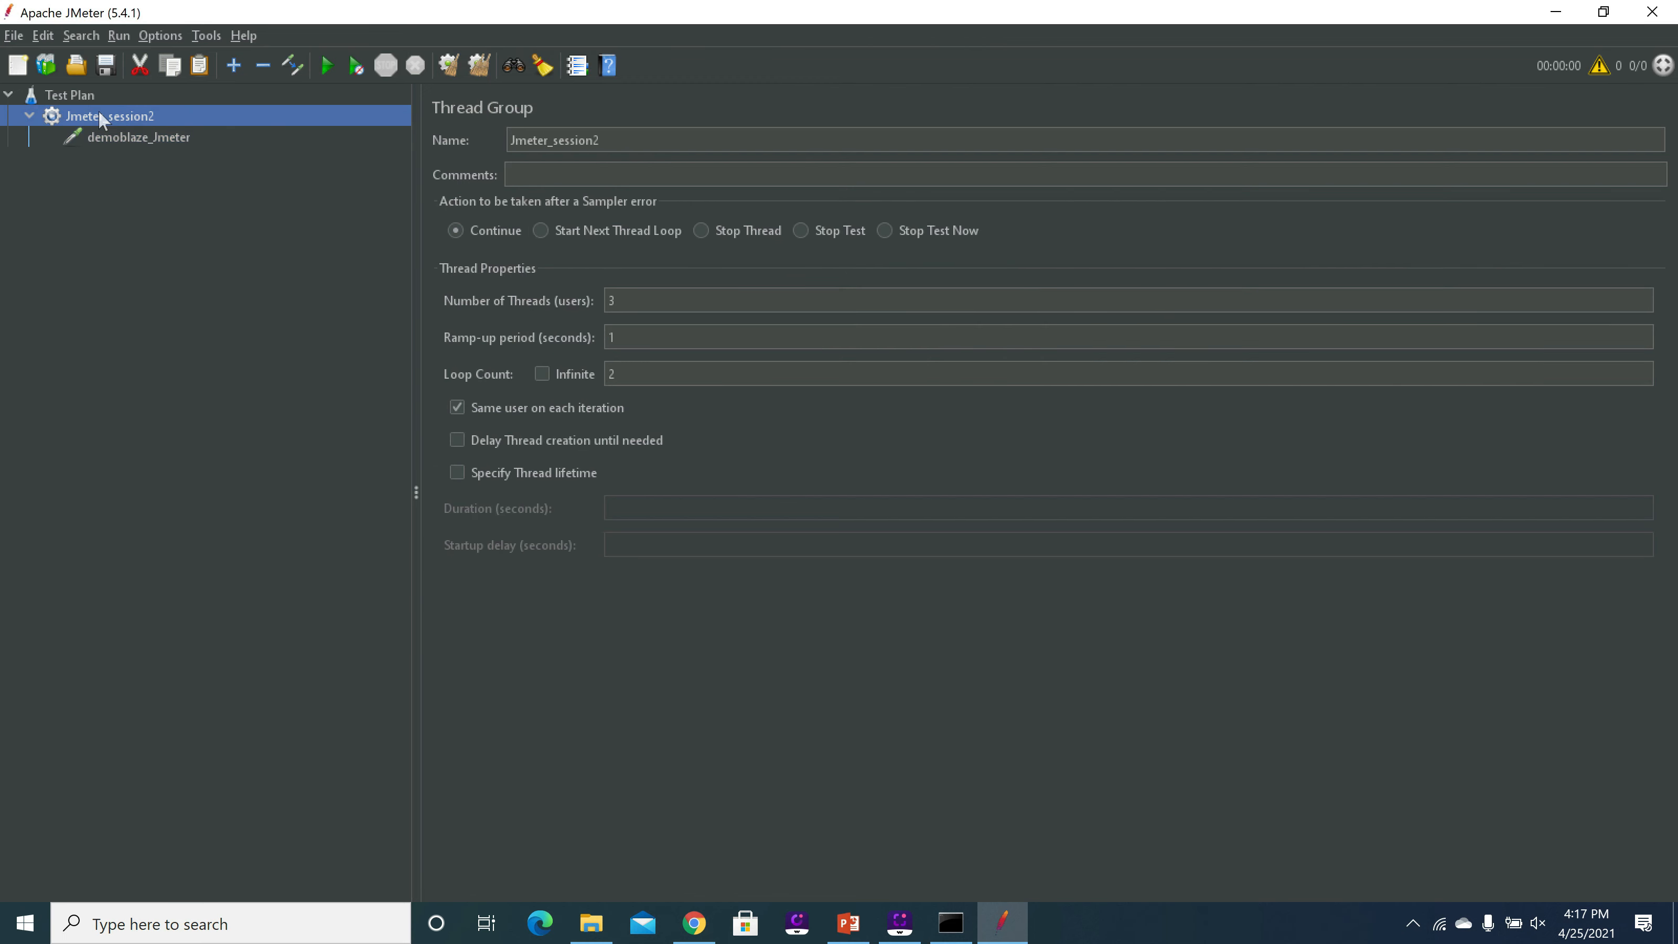
{"action": "right_click", "coordinate": [98, 110]}
{"action": "mouse_move", "coordinate": [216, 122]}
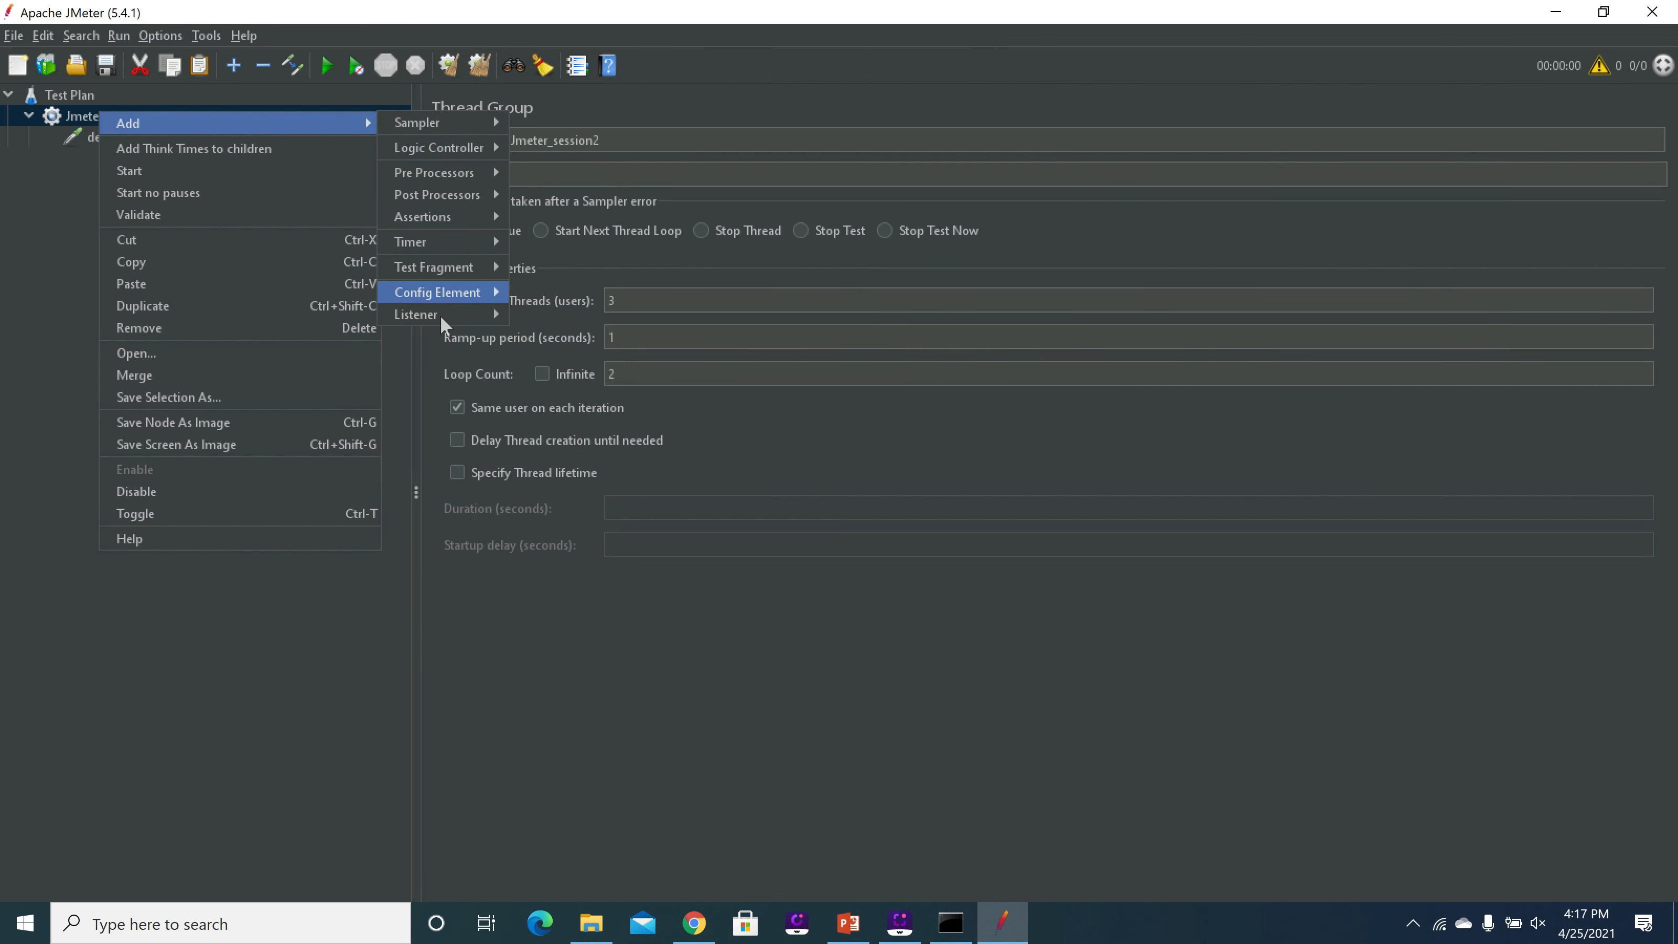
{"action": "mouse_move", "coordinate": [441, 315]}
{"action": "left_click", "coordinate": [585, 314]}
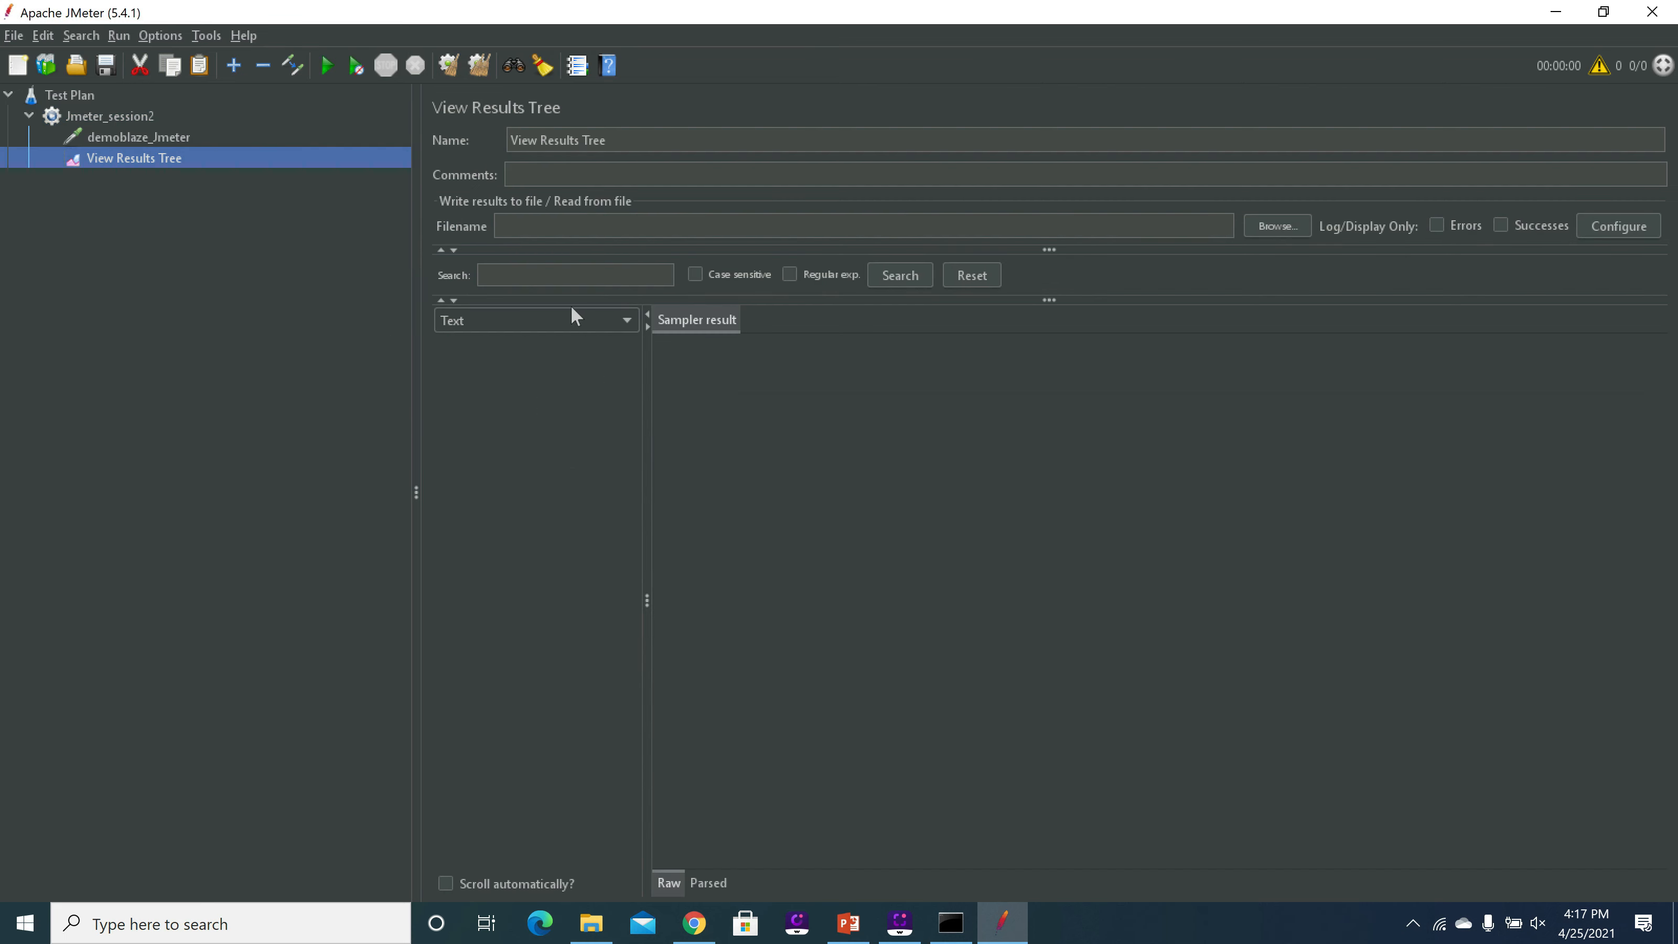
Add an Aggregate Report listener to the Jmeter_session2 thread group
{"action": "left_click", "coordinate": [76, 114]}
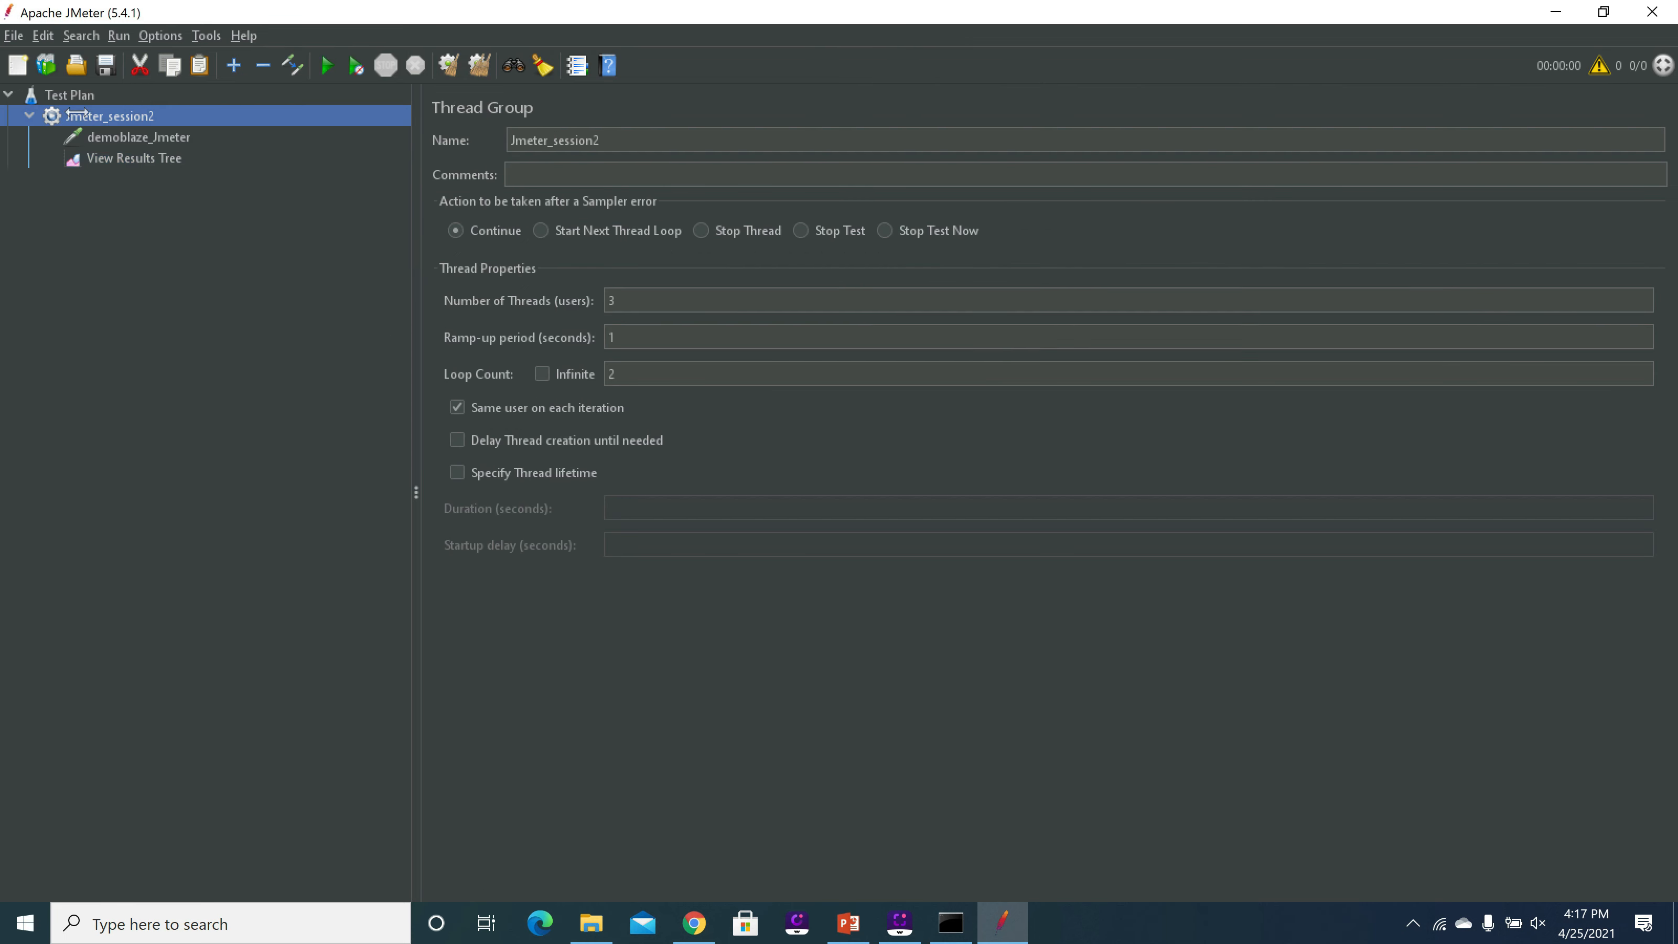
{"action": "right_click", "coordinate": [78, 112]}
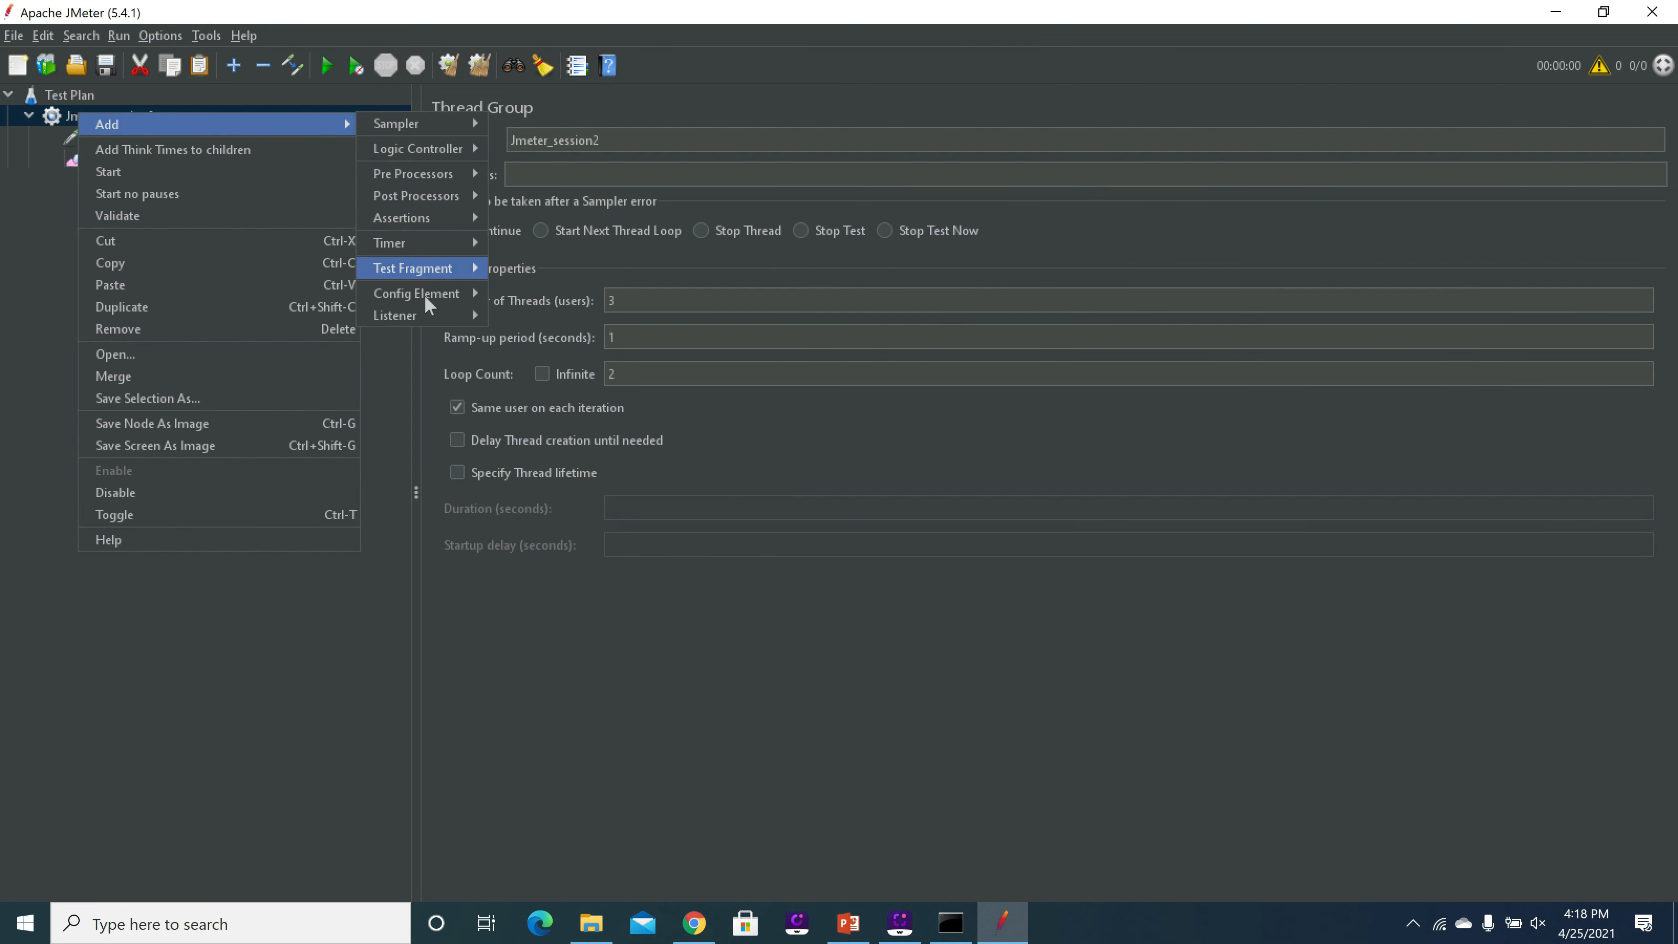
{"action": "mouse_move", "coordinate": [428, 324]}
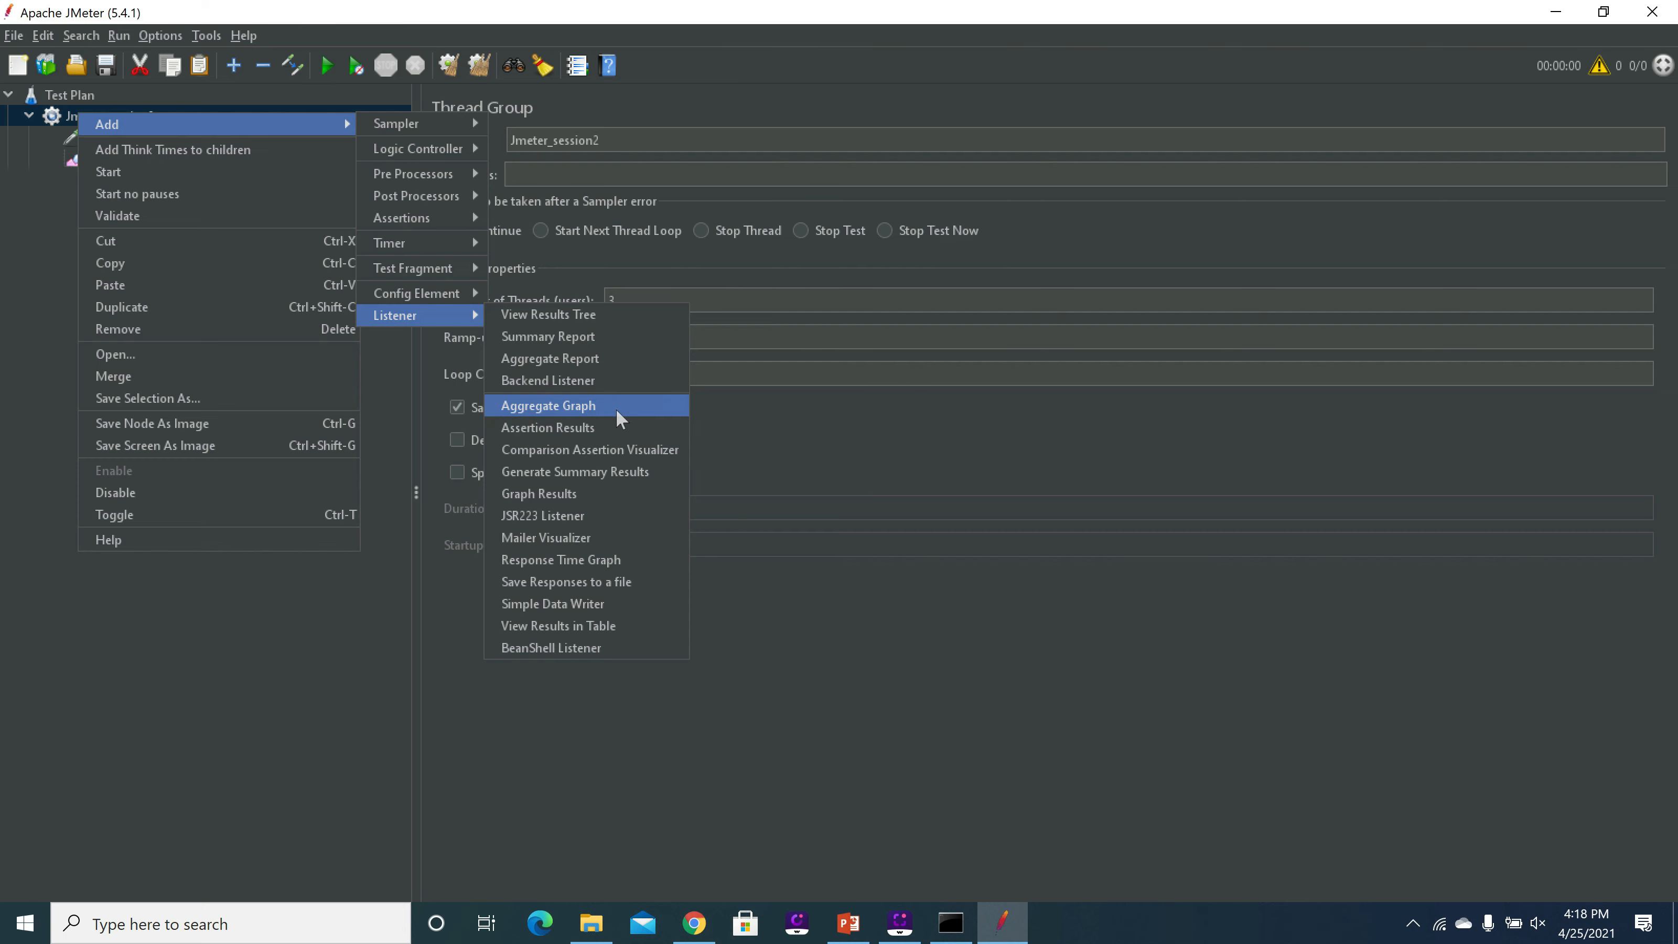
{"action": "left_click", "coordinate": [611, 358]}
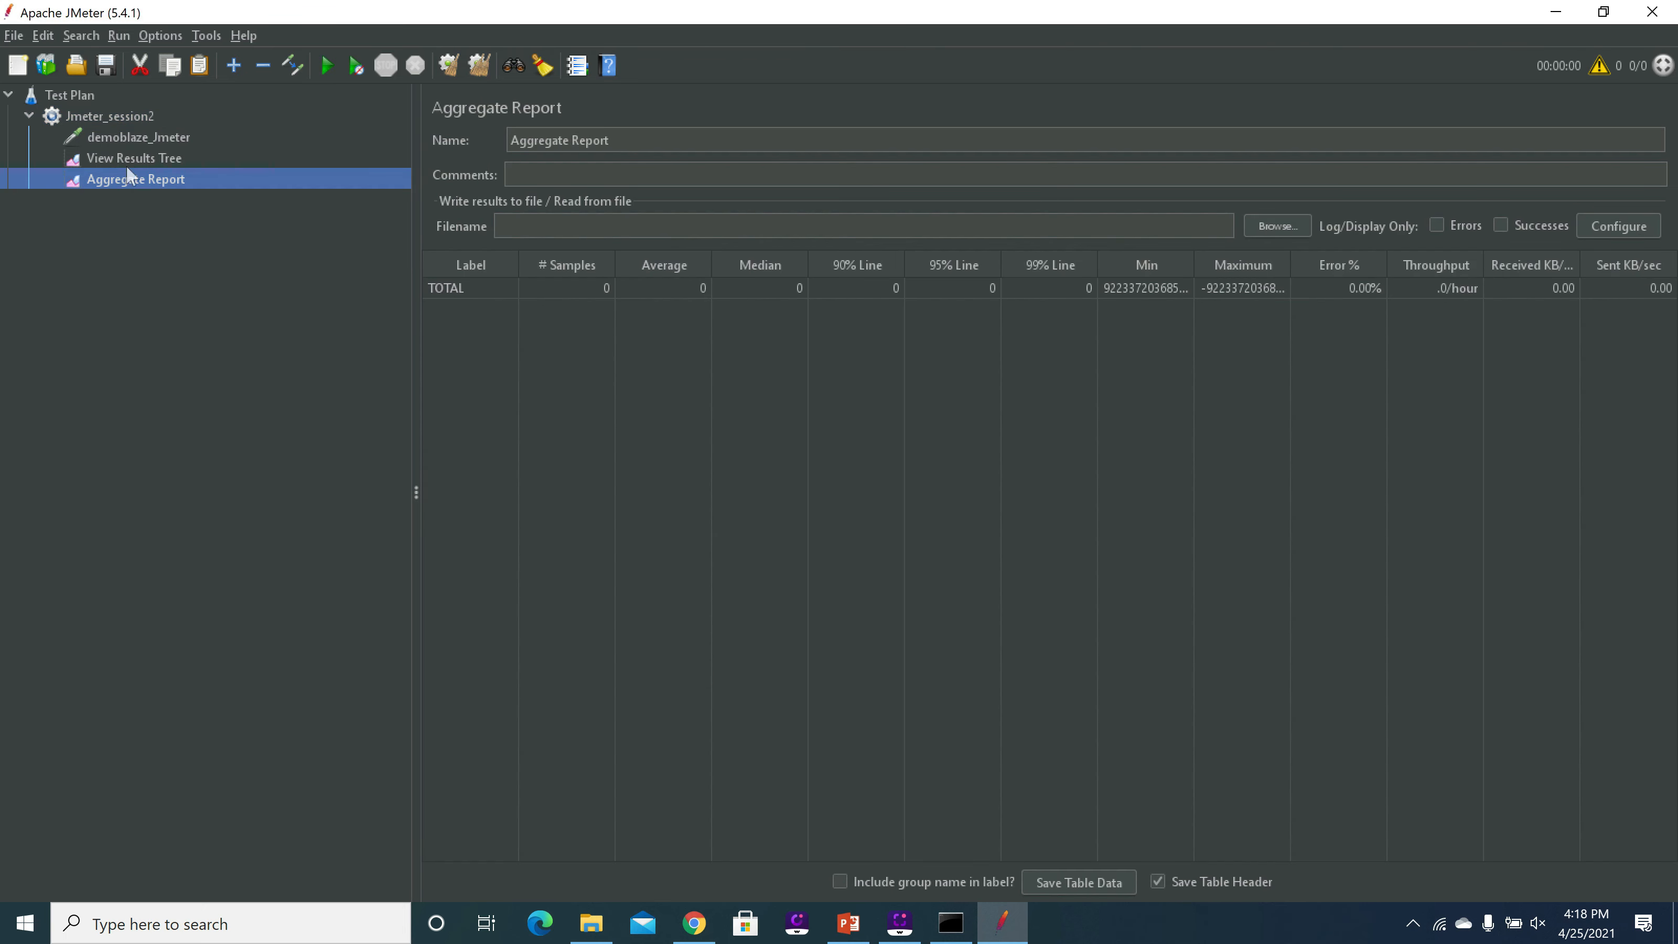
Add a View Results in Table listener to the Jmeter_session2 thread group
{"action": "left_click", "coordinate": [76, 117]}
{"action": "right_click", "coordinate": [76, 116]}
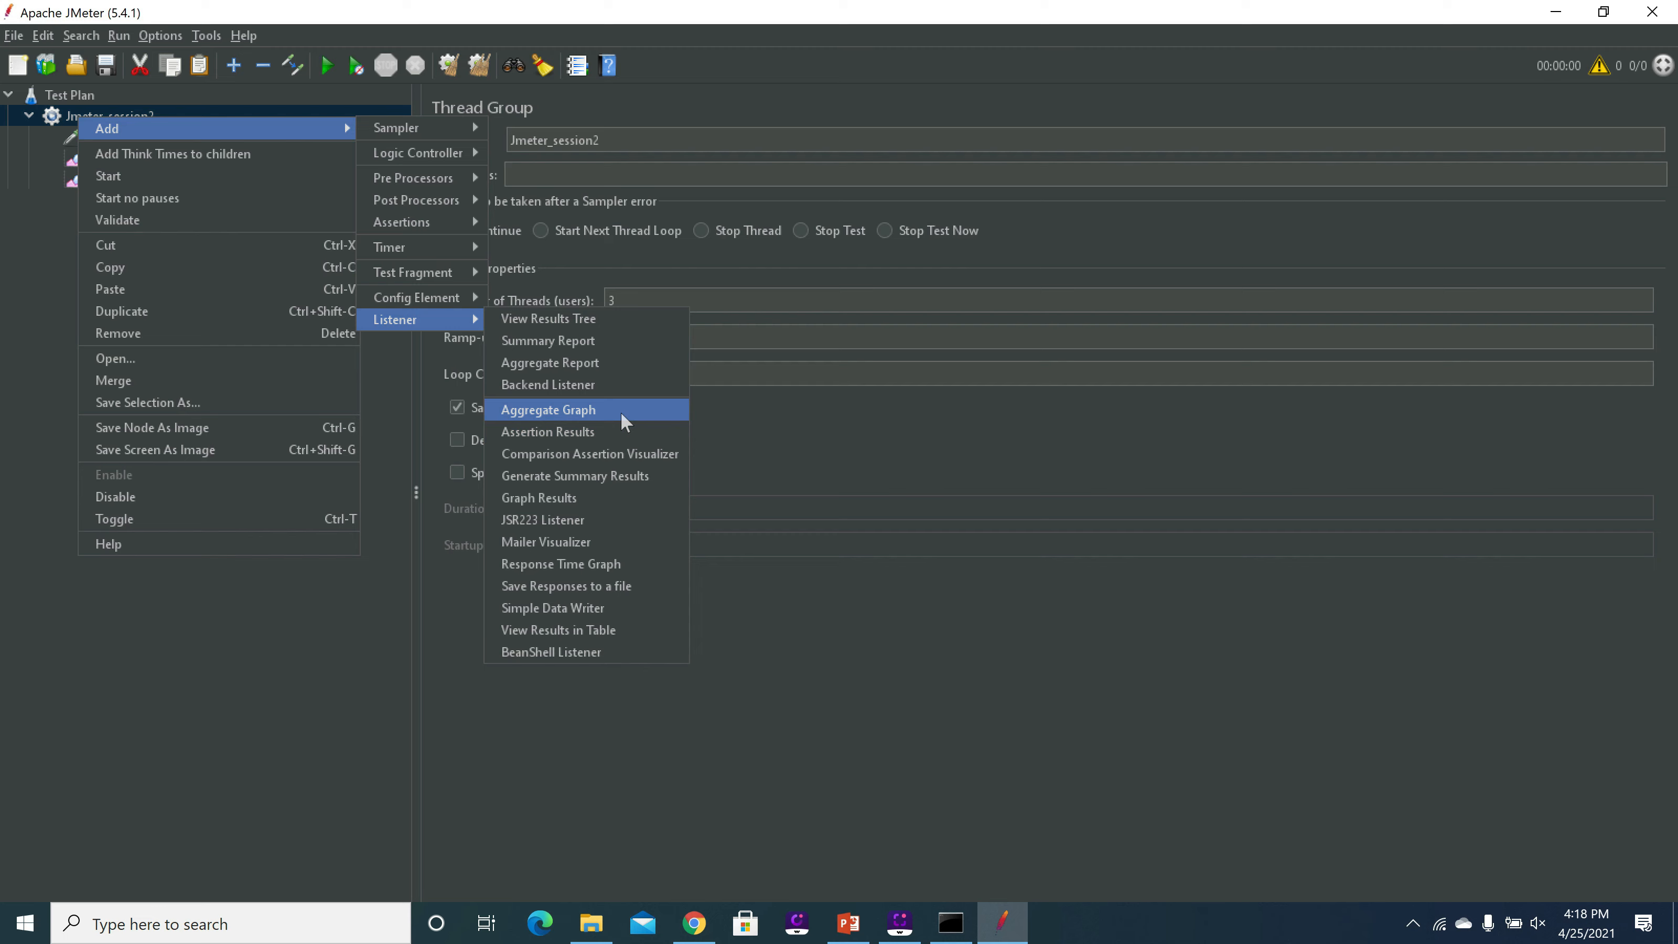
{"action": "left_click", "coordinate": [618, 632]}
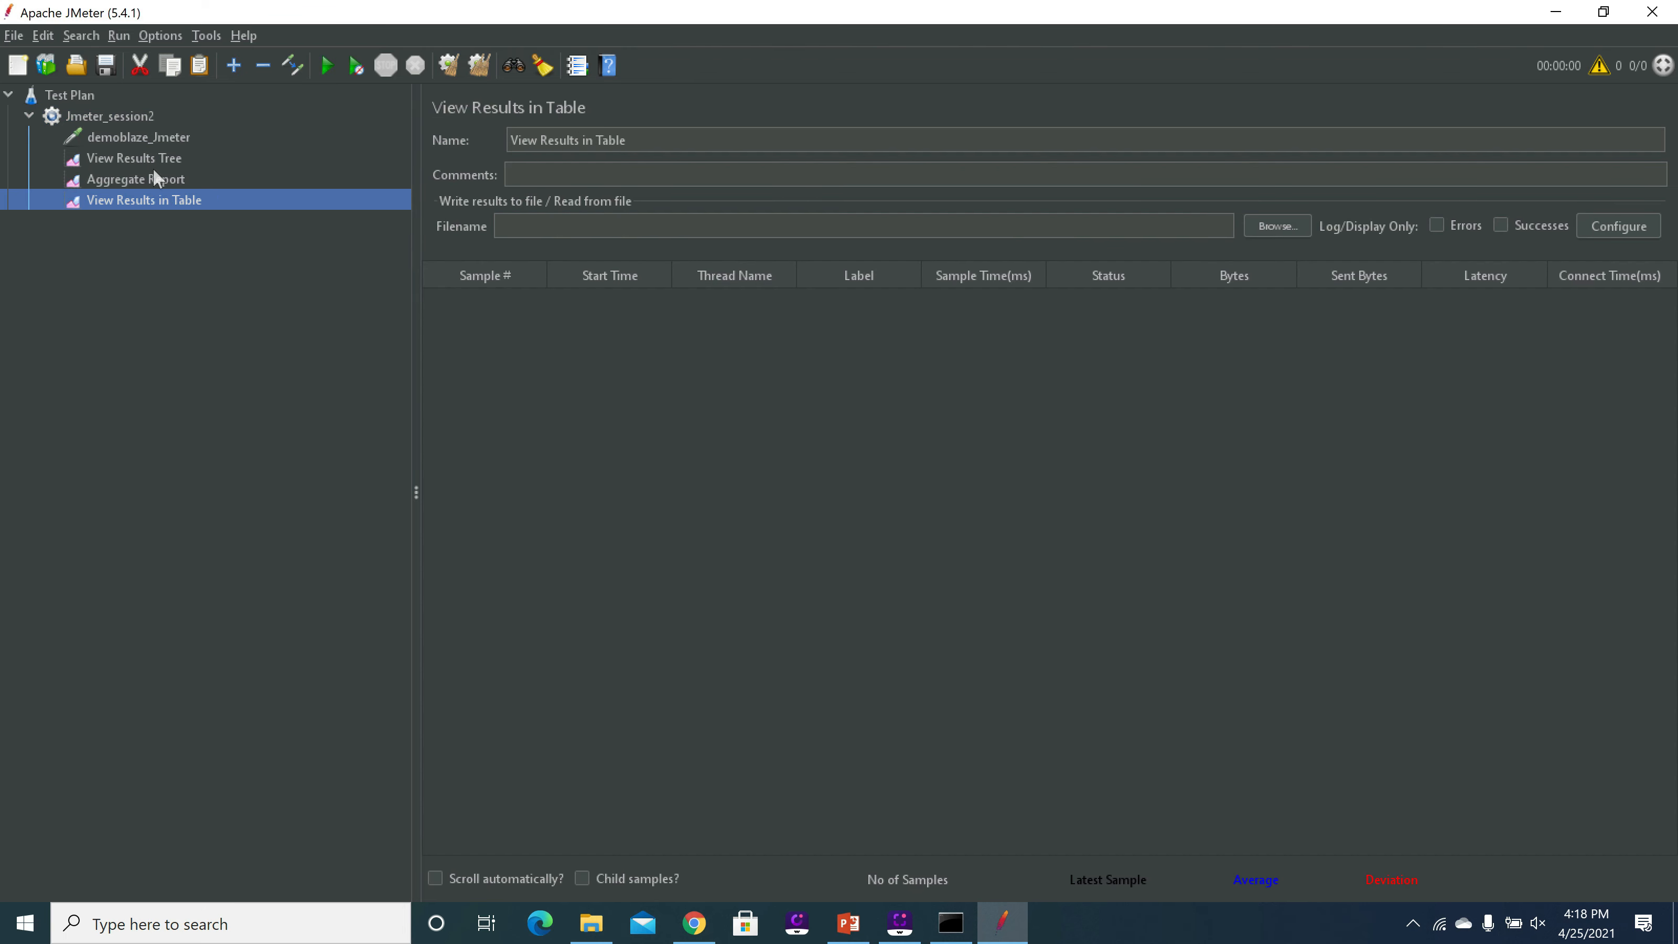
Review the thread group settings, the HTTP request's available methods with GET kept, and the three listeners
{"action": "left_click", "coordinate": [142, 157]}
{"action": "left_click", "coordinate": [135, 117]}
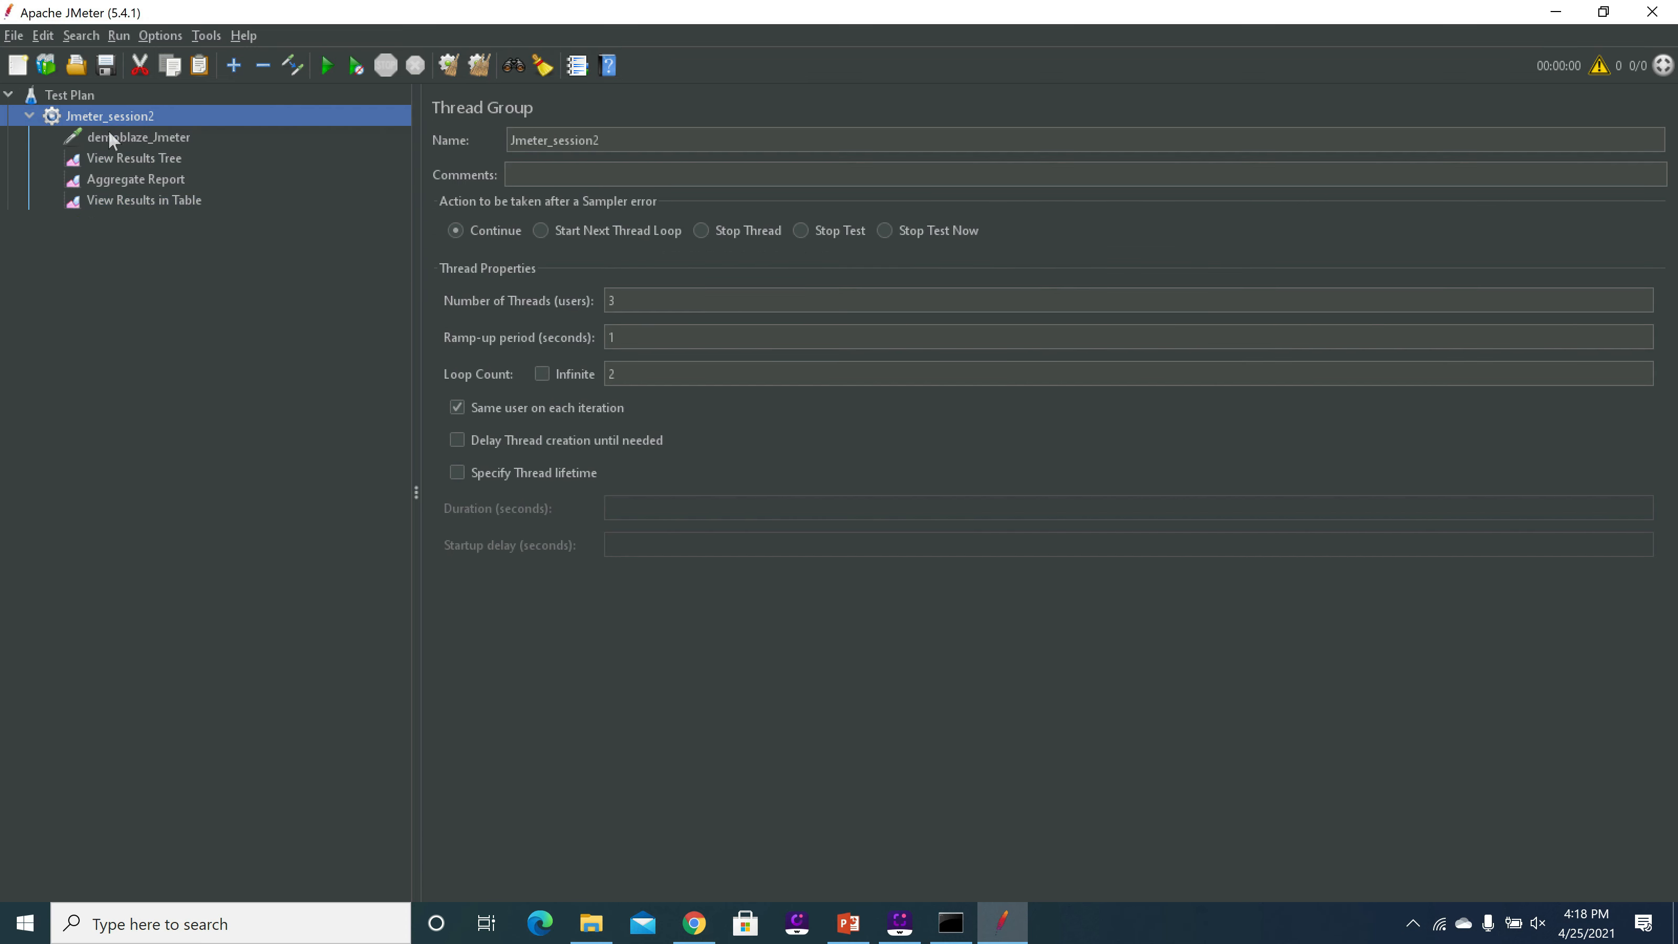
{"action": "left_click", "coordinate": [140, 138]}
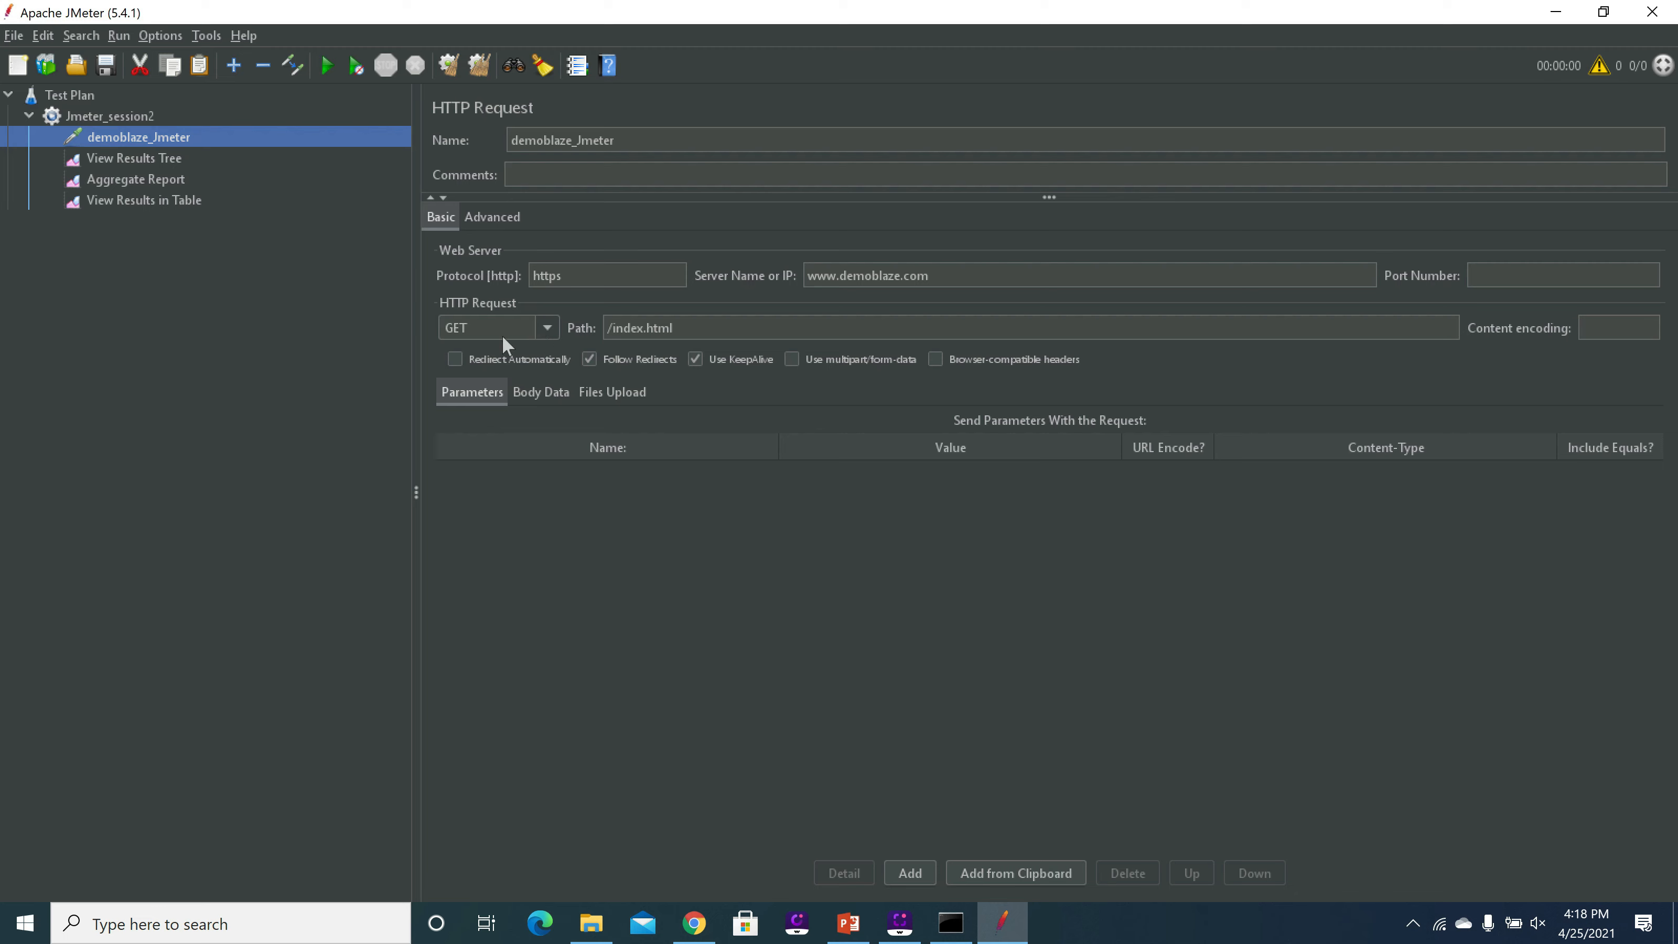
{"action": "left_click", "coordinate": [543, 327]}
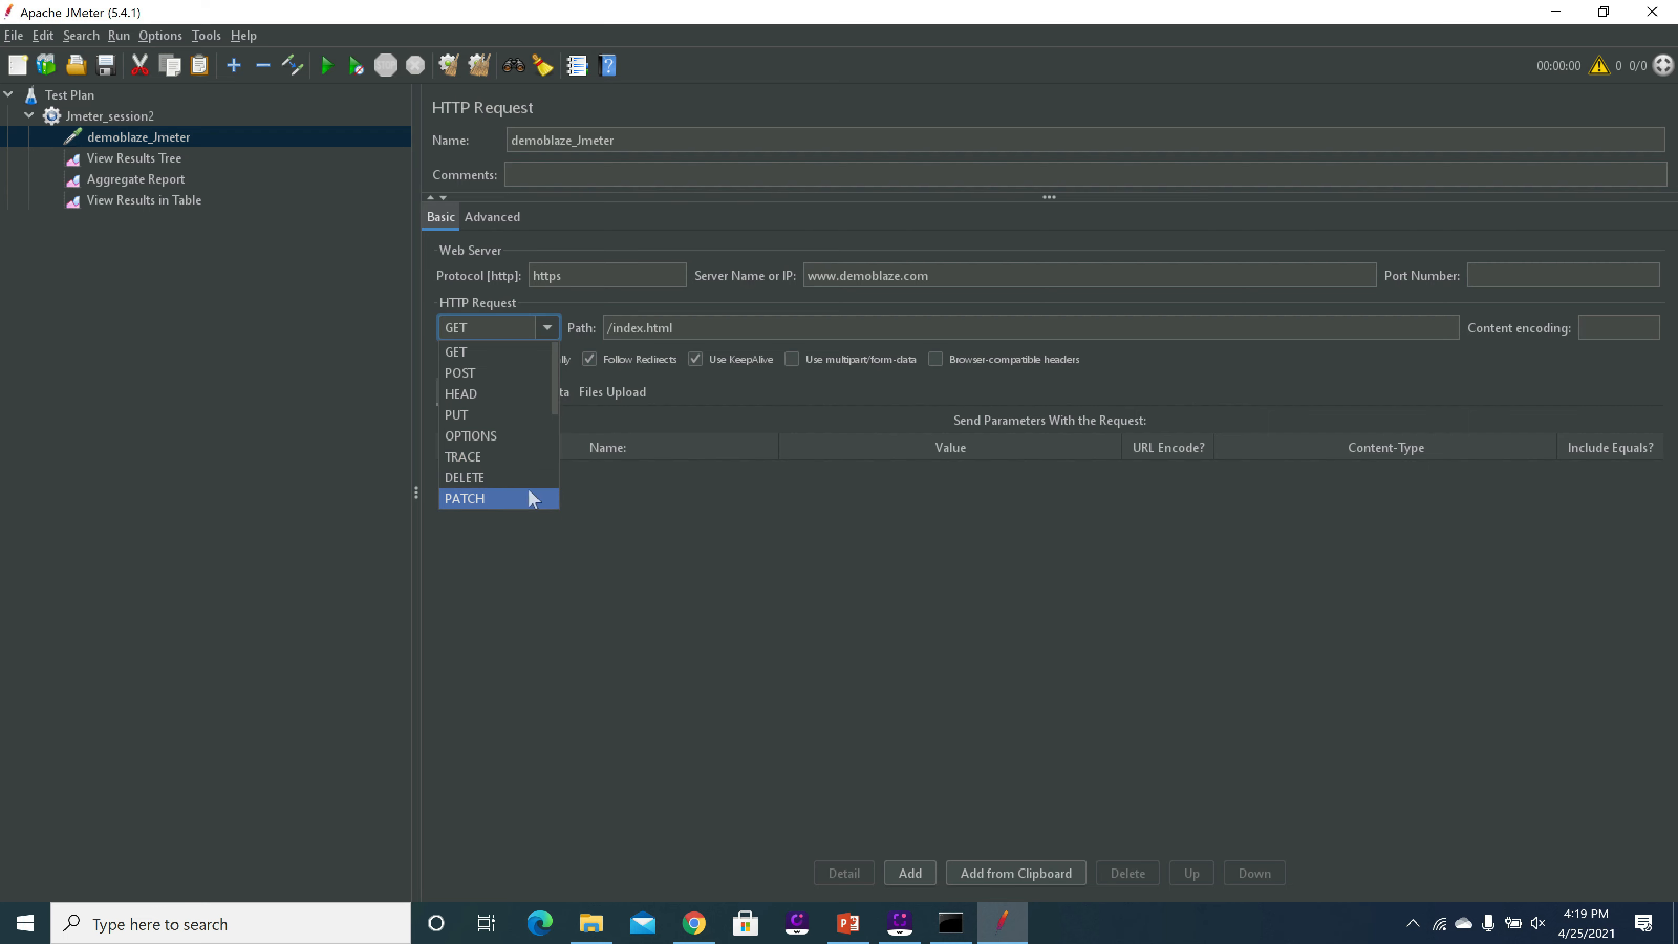
{"action": "left_click", "coordinate": [513, 350]}
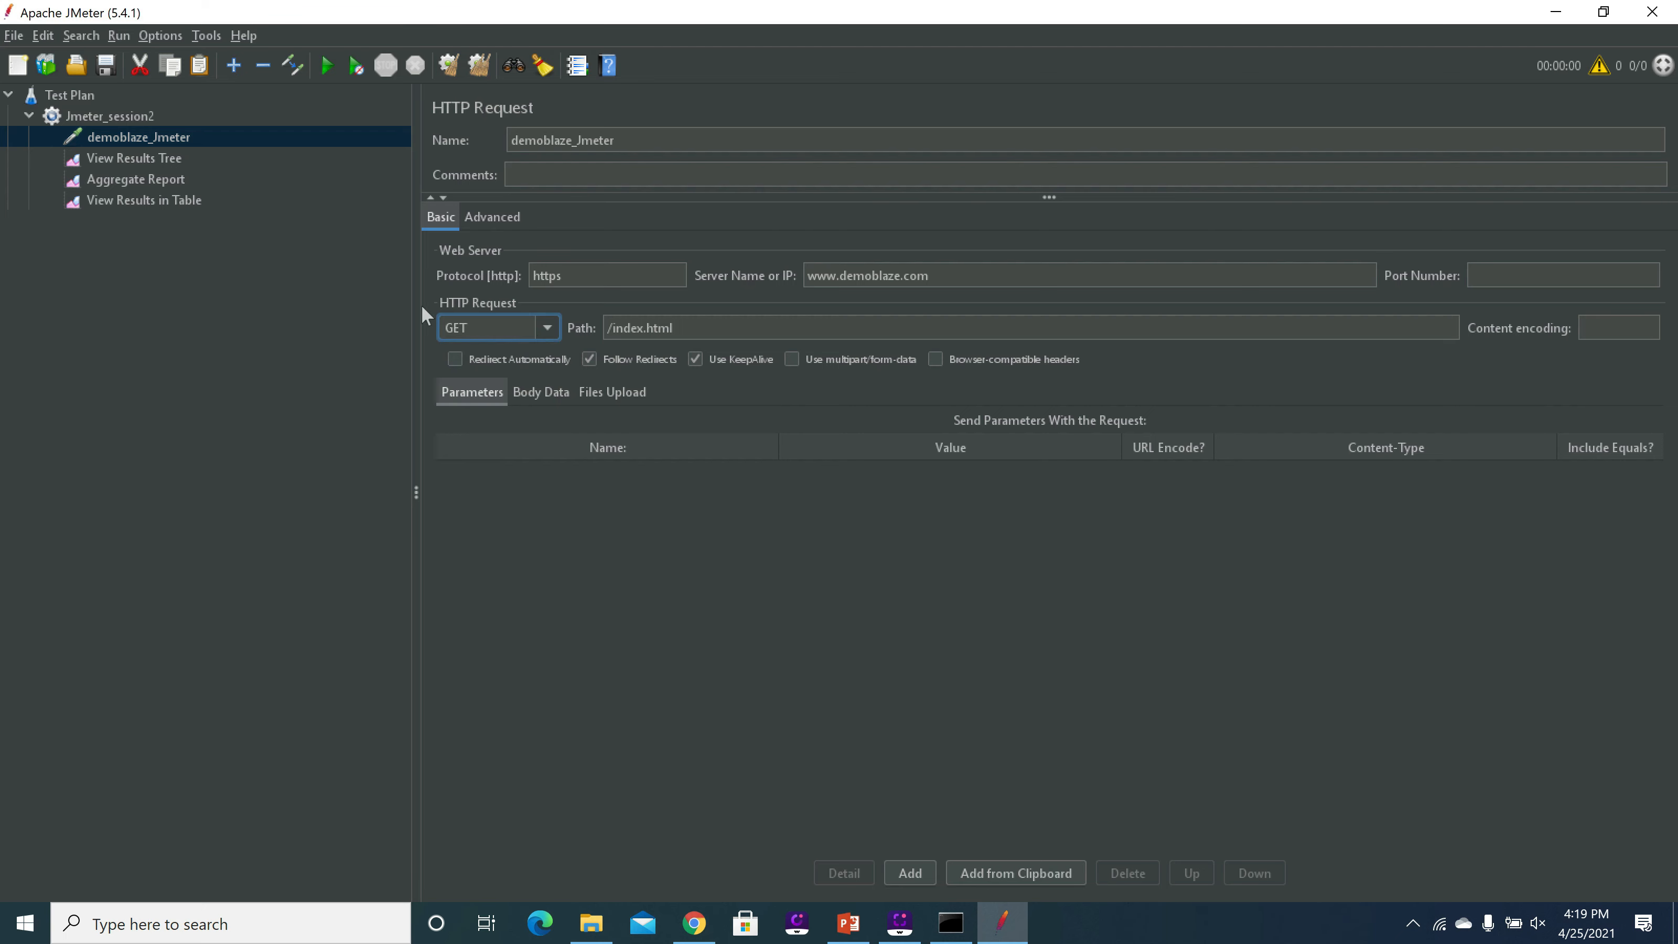
{"action": "left_click", "coordinate": [159, 162]}
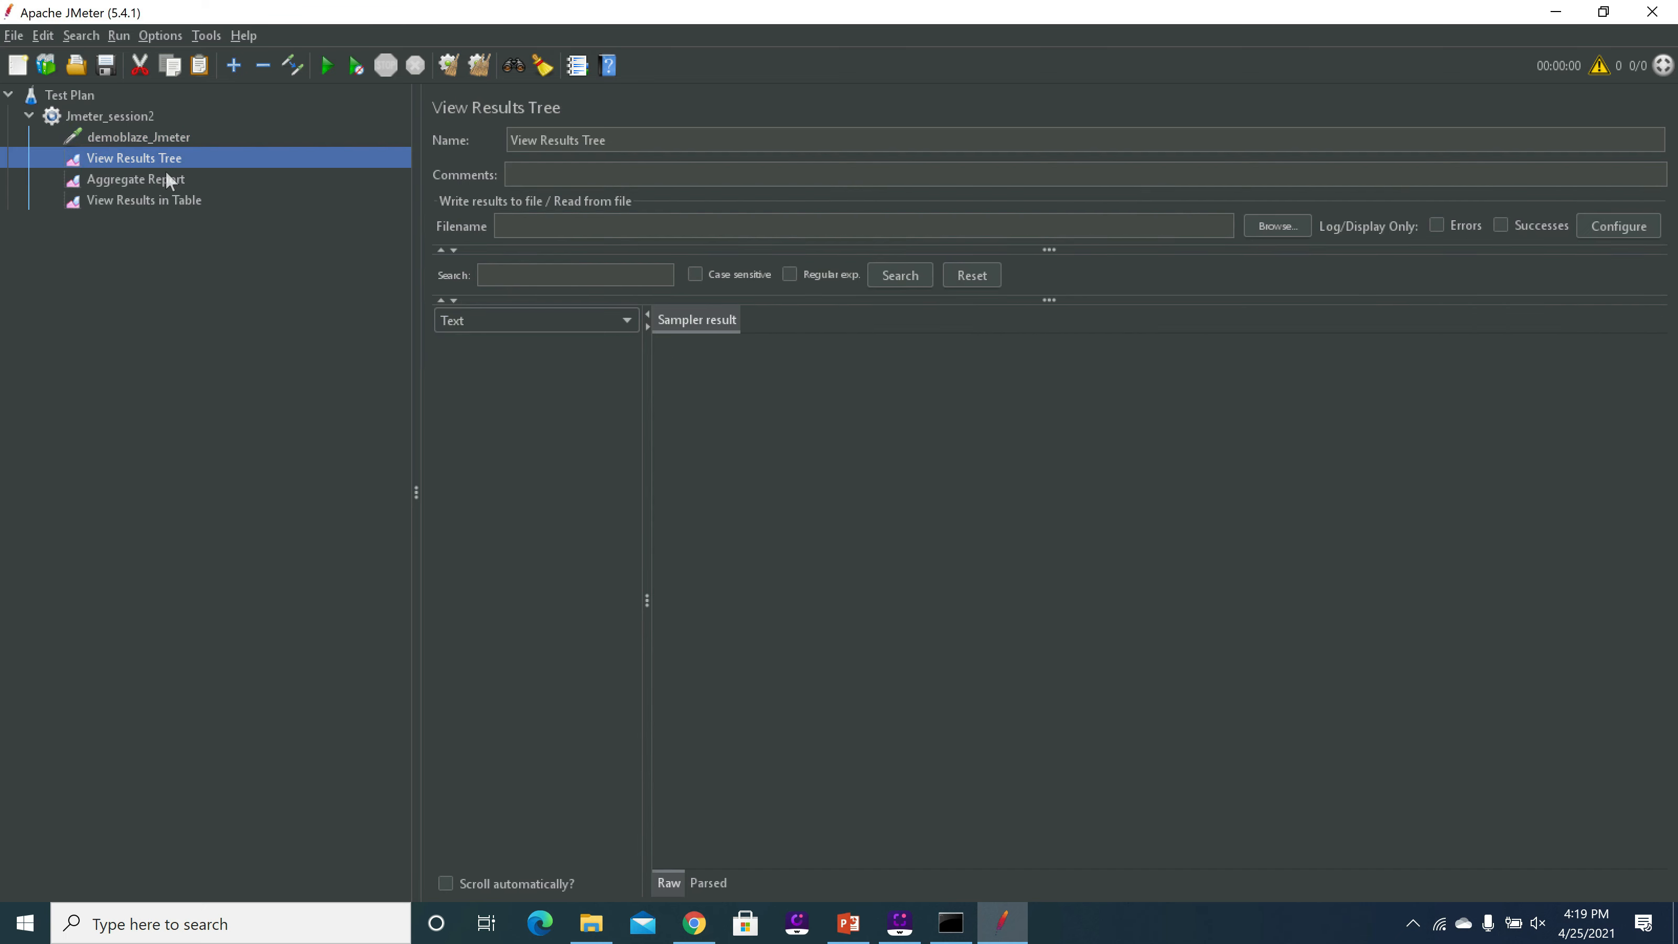
{"action": "left_click", "coordinate": [162, 178]}
{"action": "left_click", "coordinate": [168, 208]}
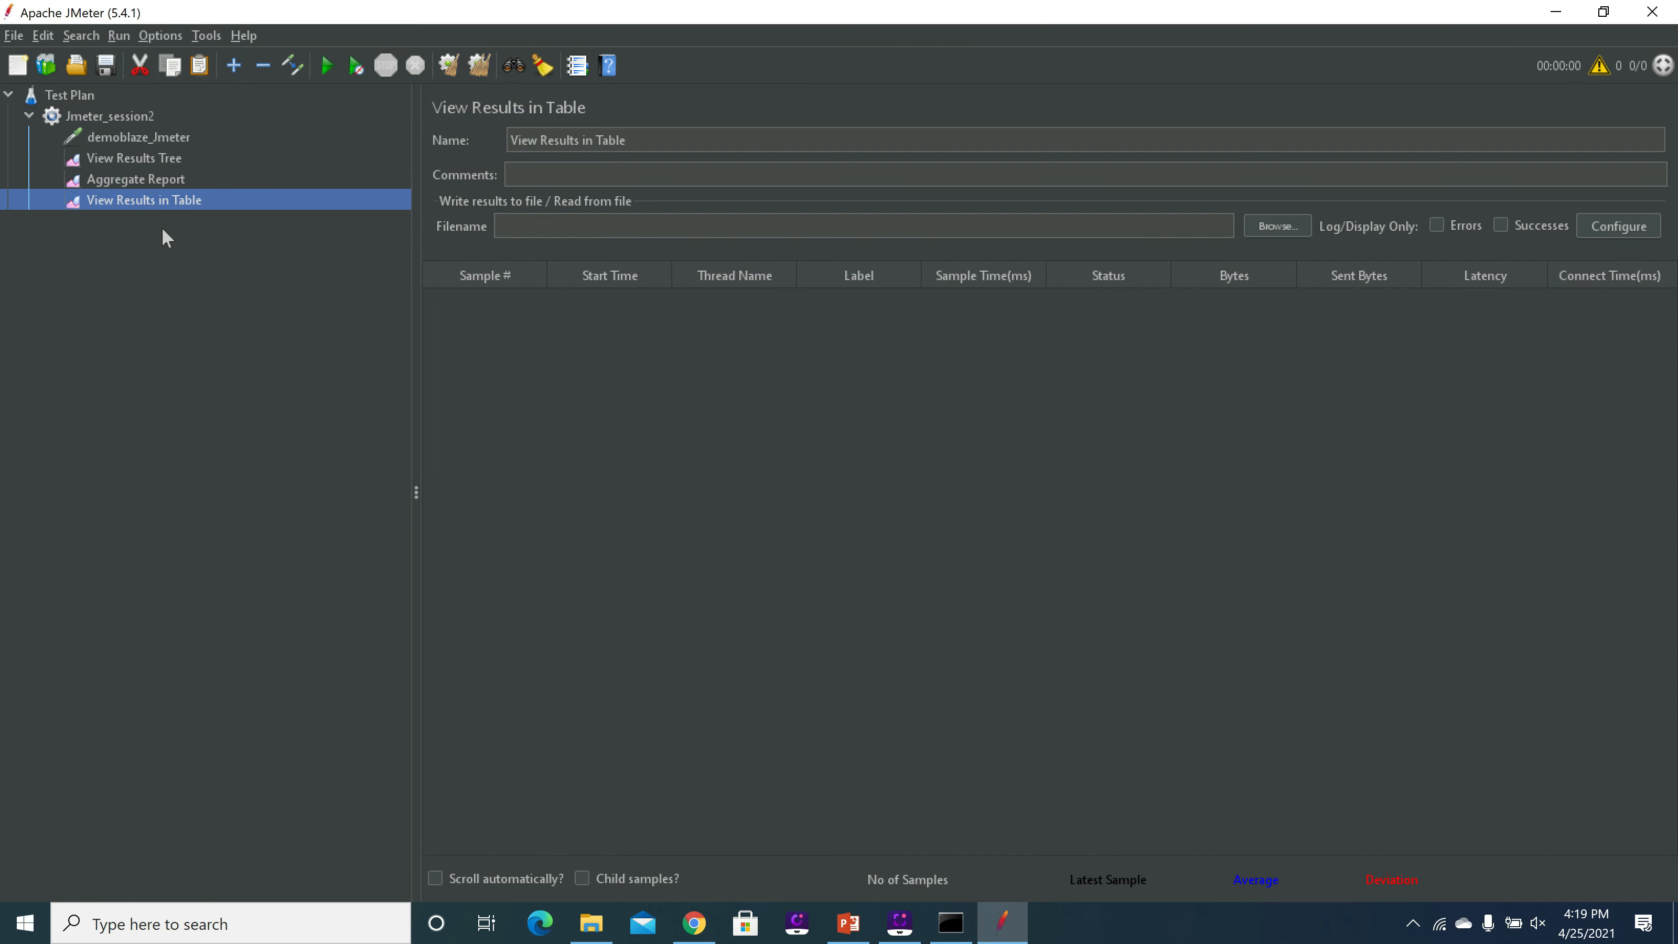
{"action": "left_click", "coordinate": [161, 178]}
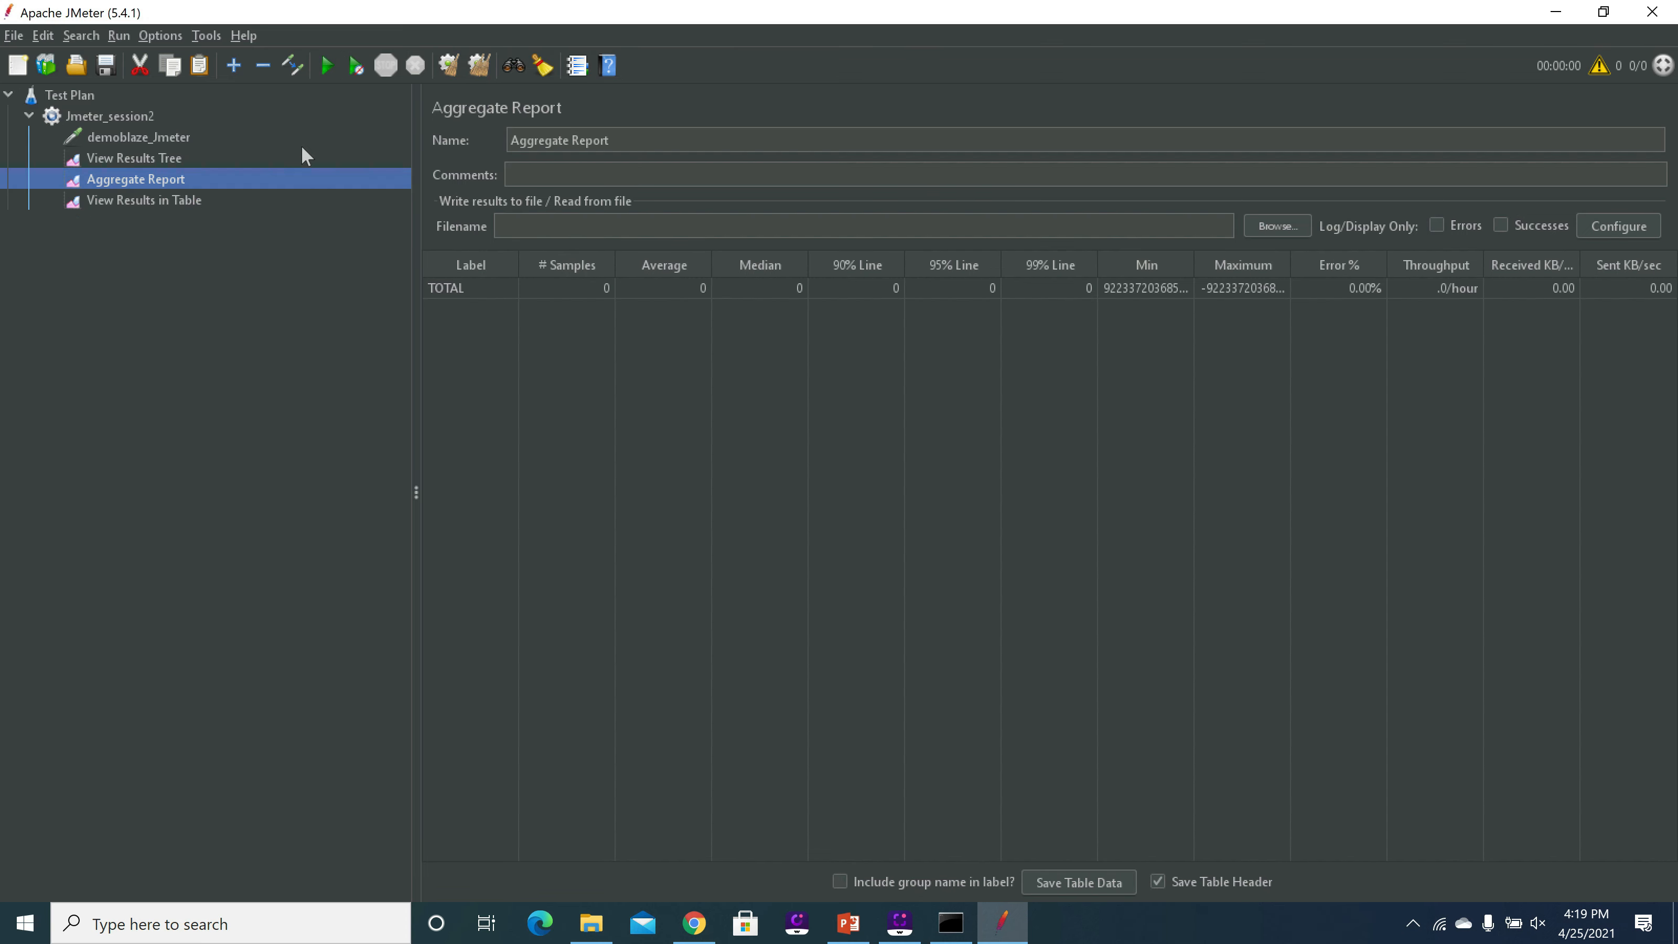
Start saving the test plan and create a Jmeter_Tutorial folder on the Desktop as the save location
{"action": "left_click", "coordinate": [104, 64]}
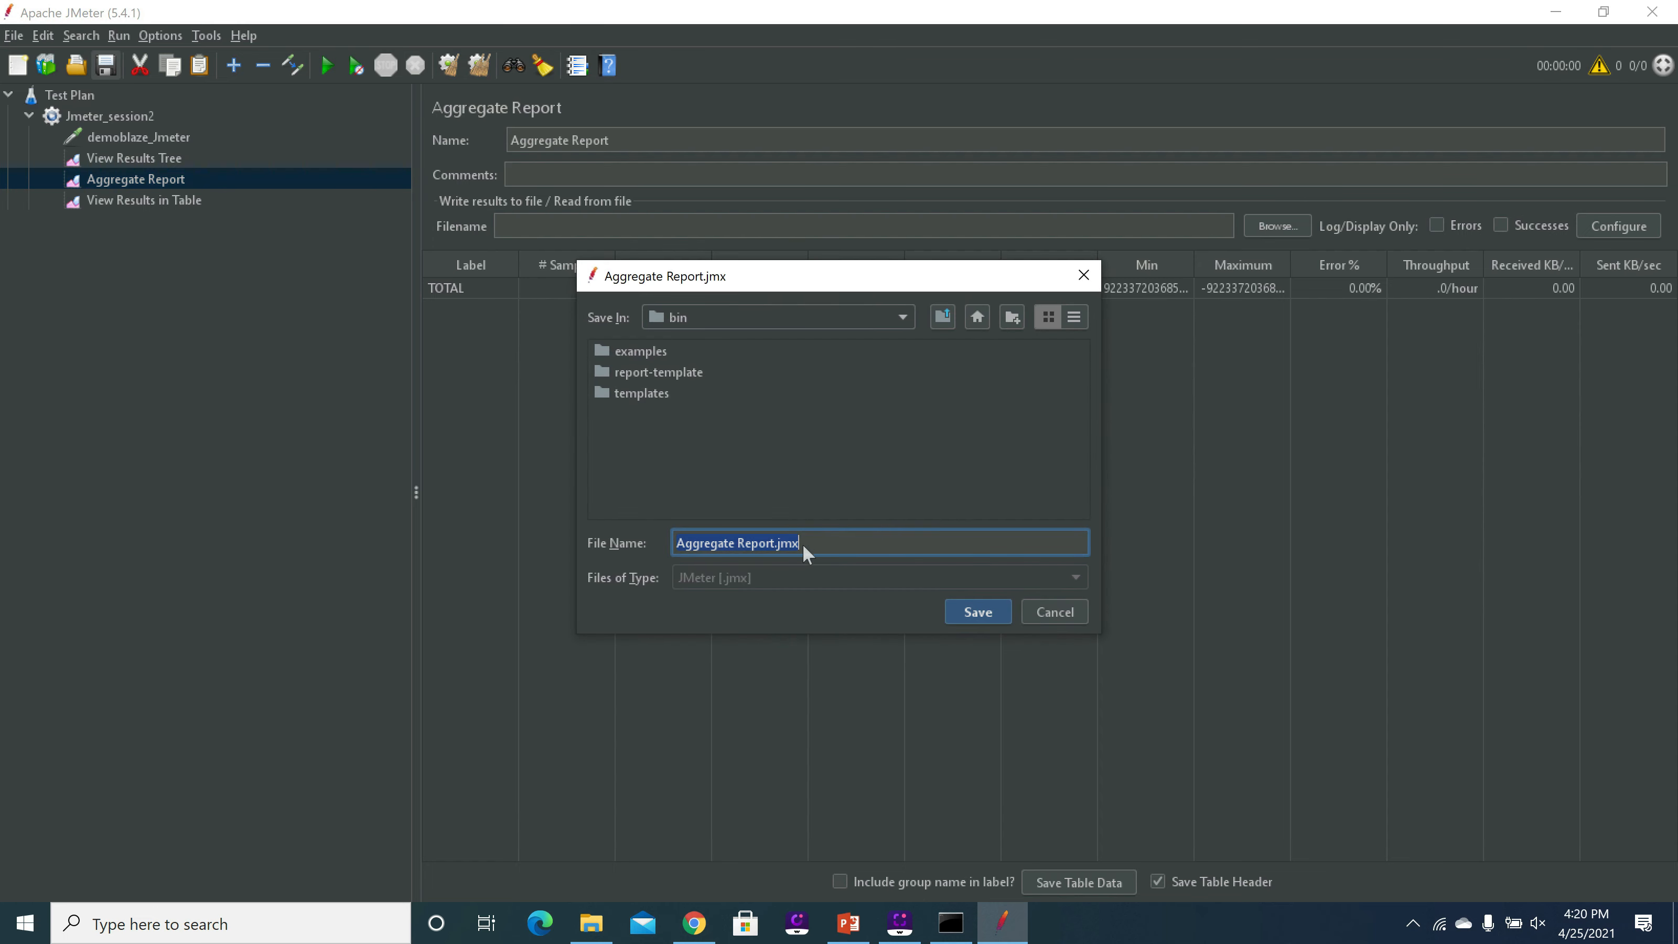
{"action": "left_click", "coordinate": [977, 317]}
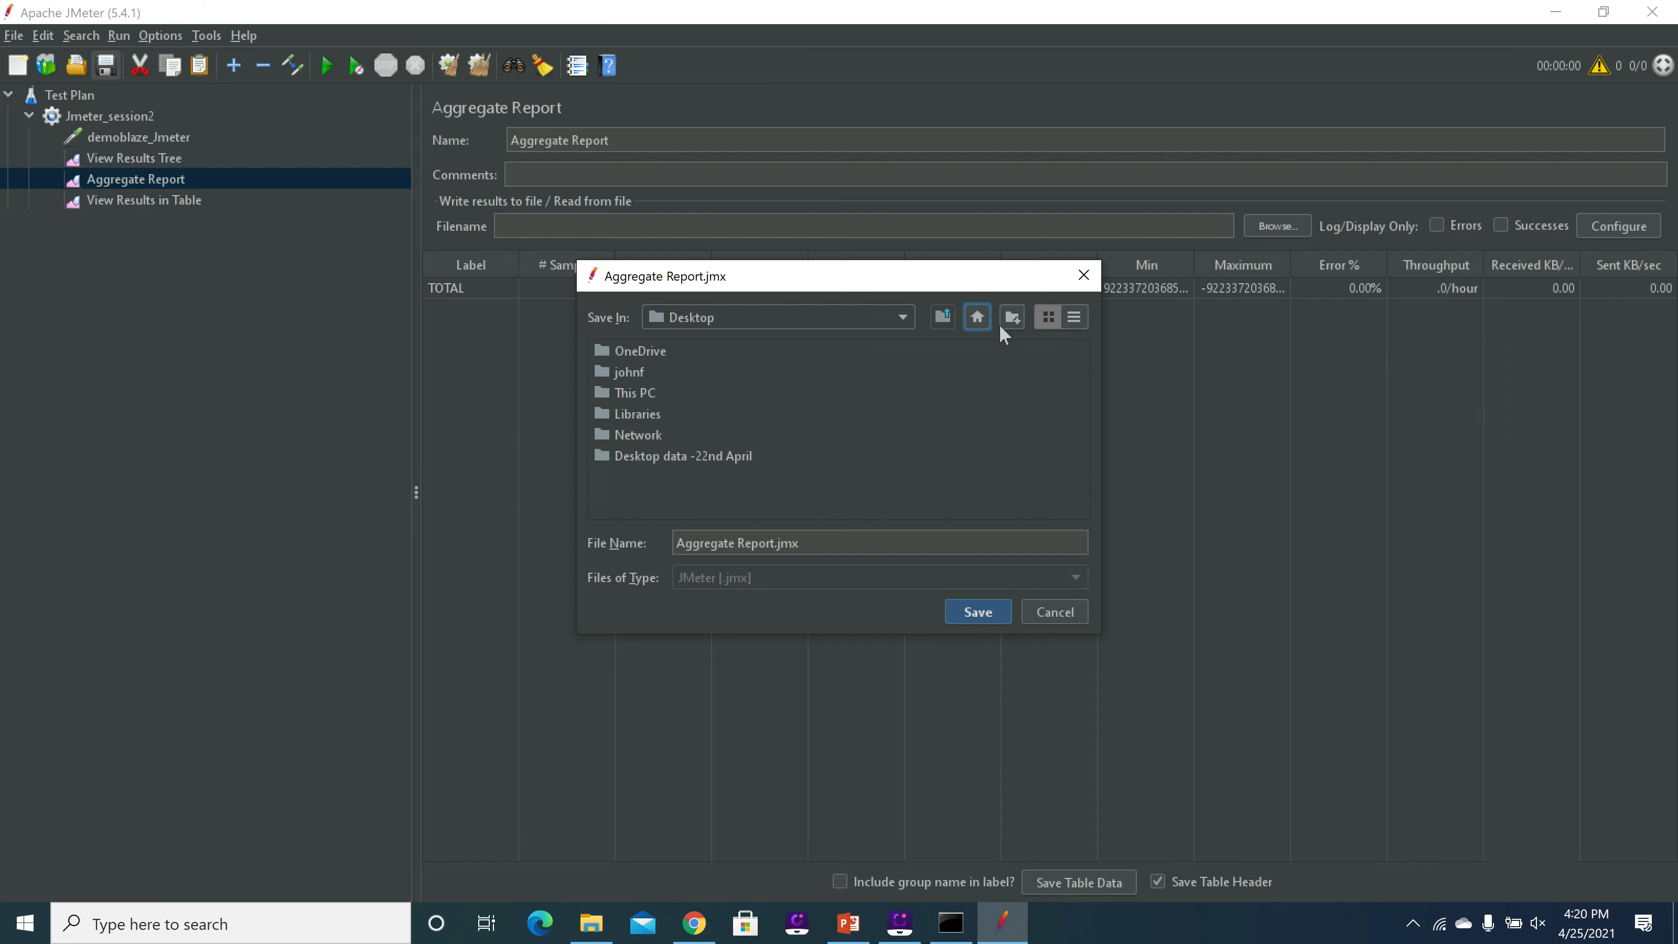
{"action": "right_click", "coordinate": [903, 399]}
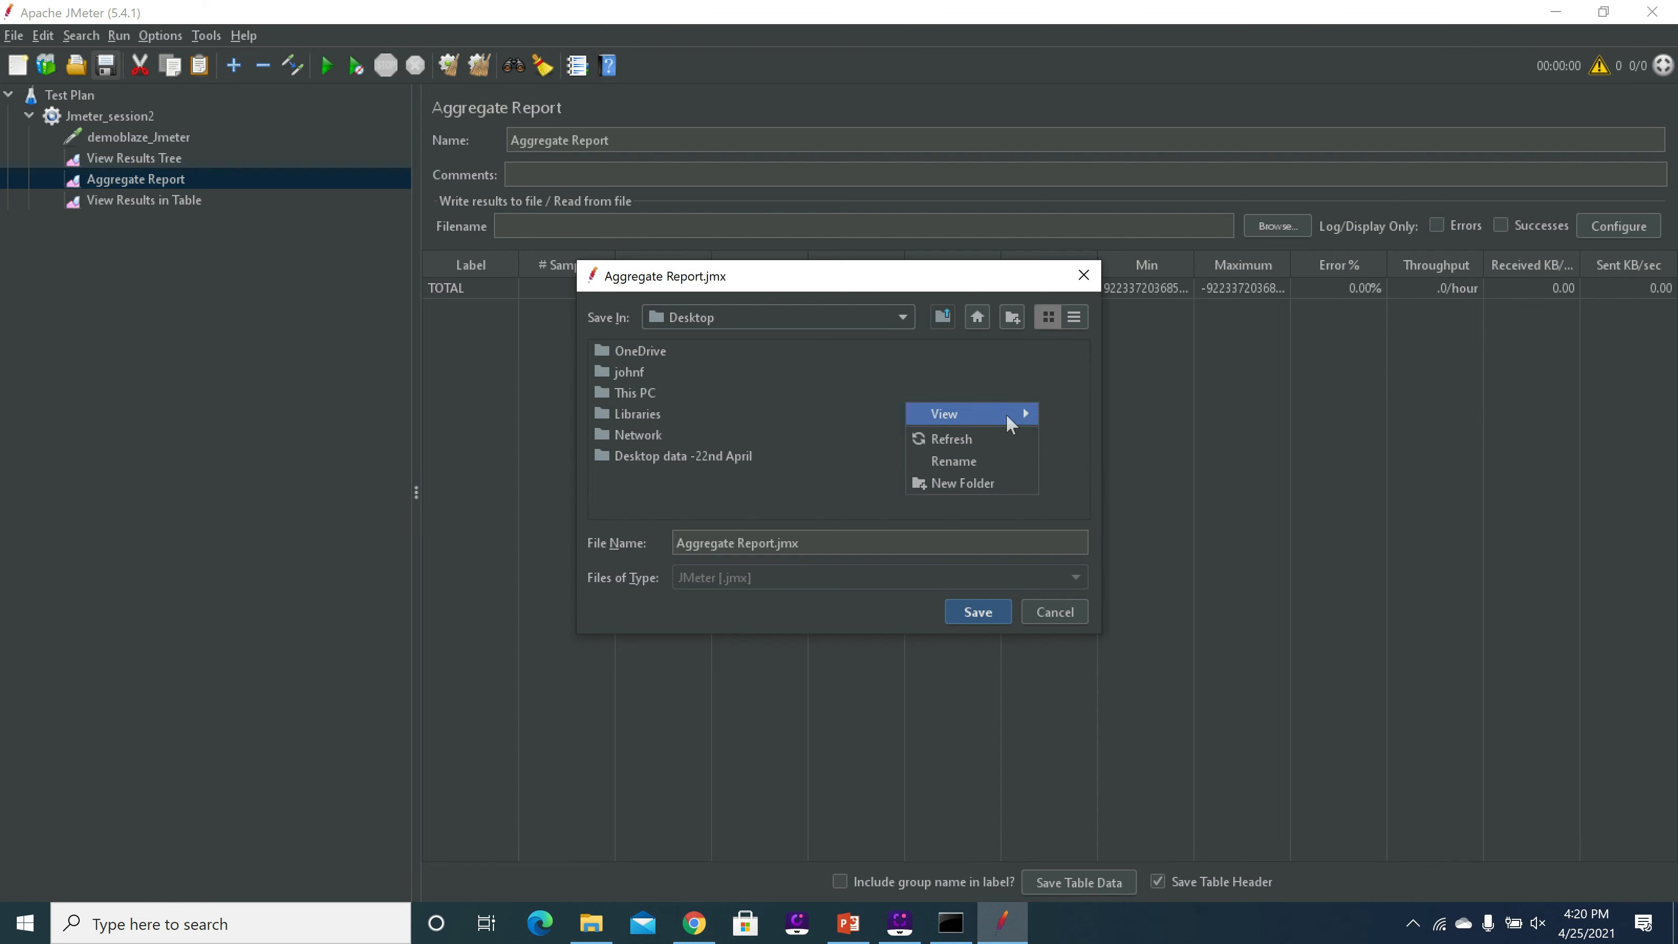
{"action": "left_click", "coordinate": [985, 481]}
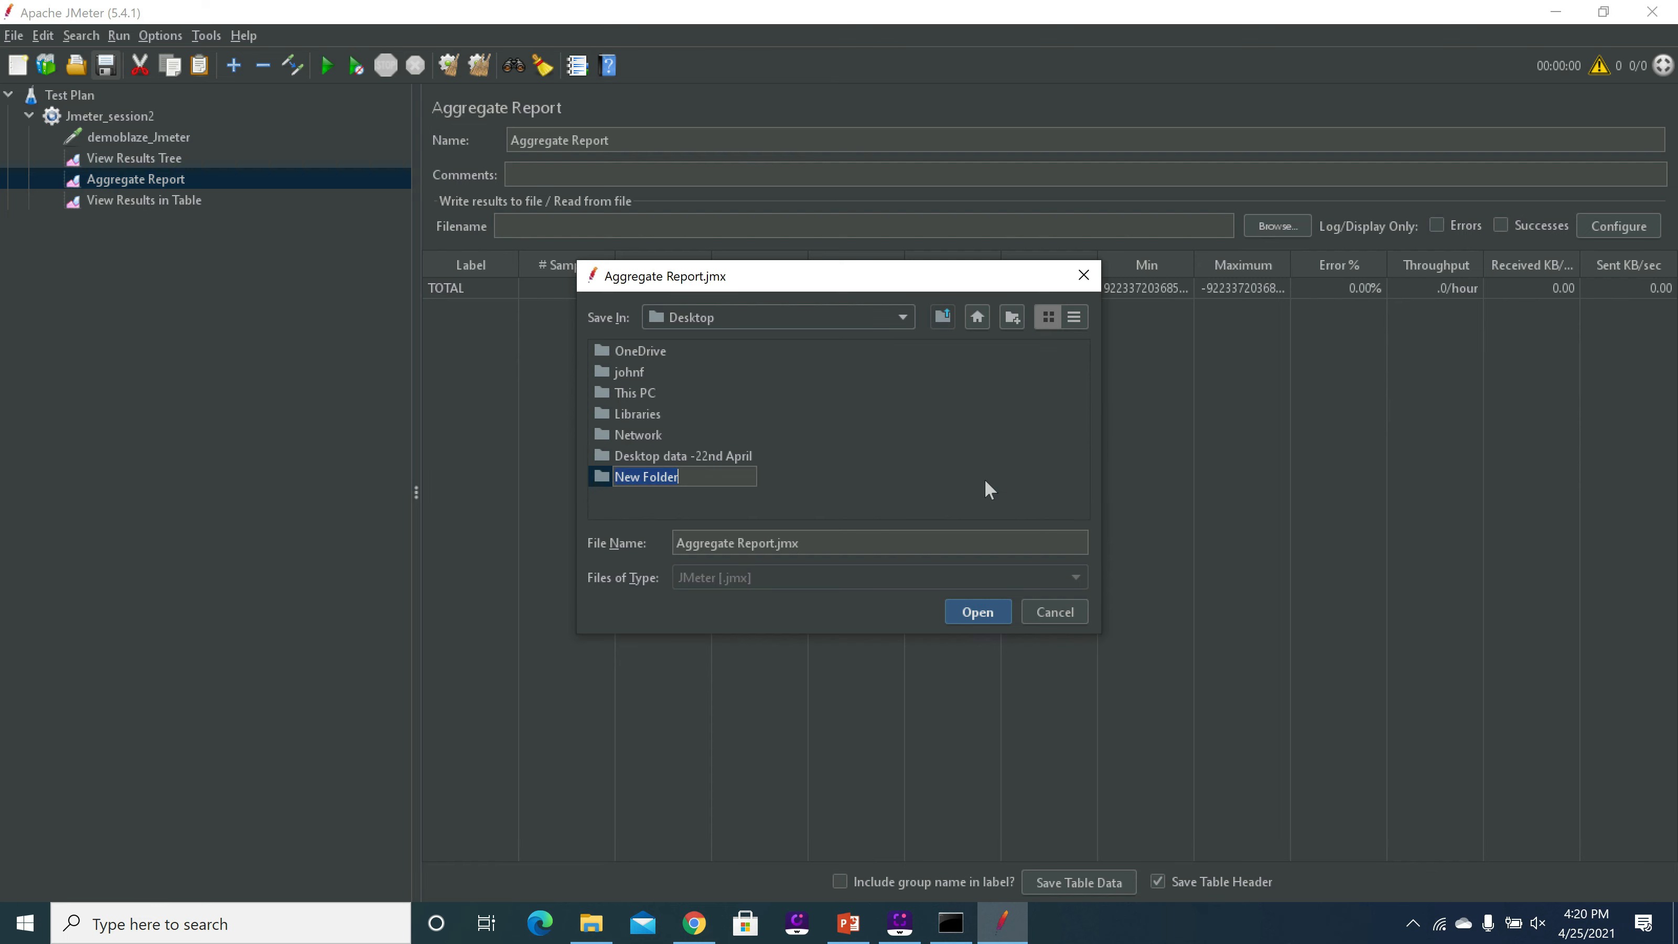
{"action": "type", "text": "Jmeter_Tutorial"}
{"action": "key", "text": "Return"}
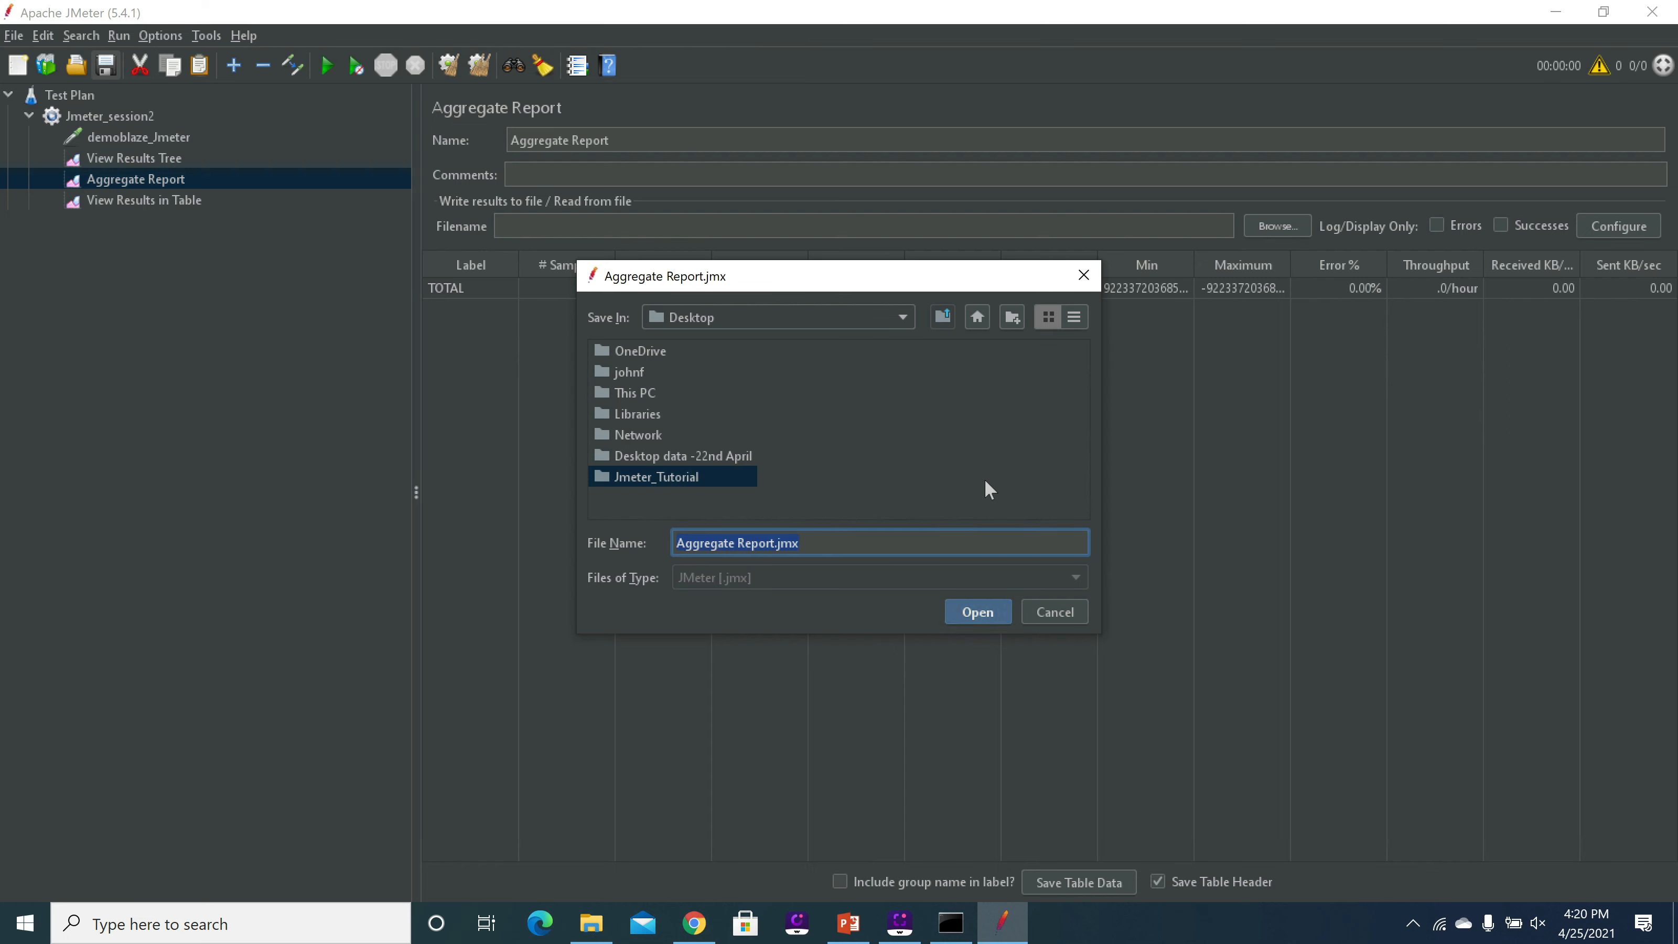
{"action": "key", "text": "Return"}
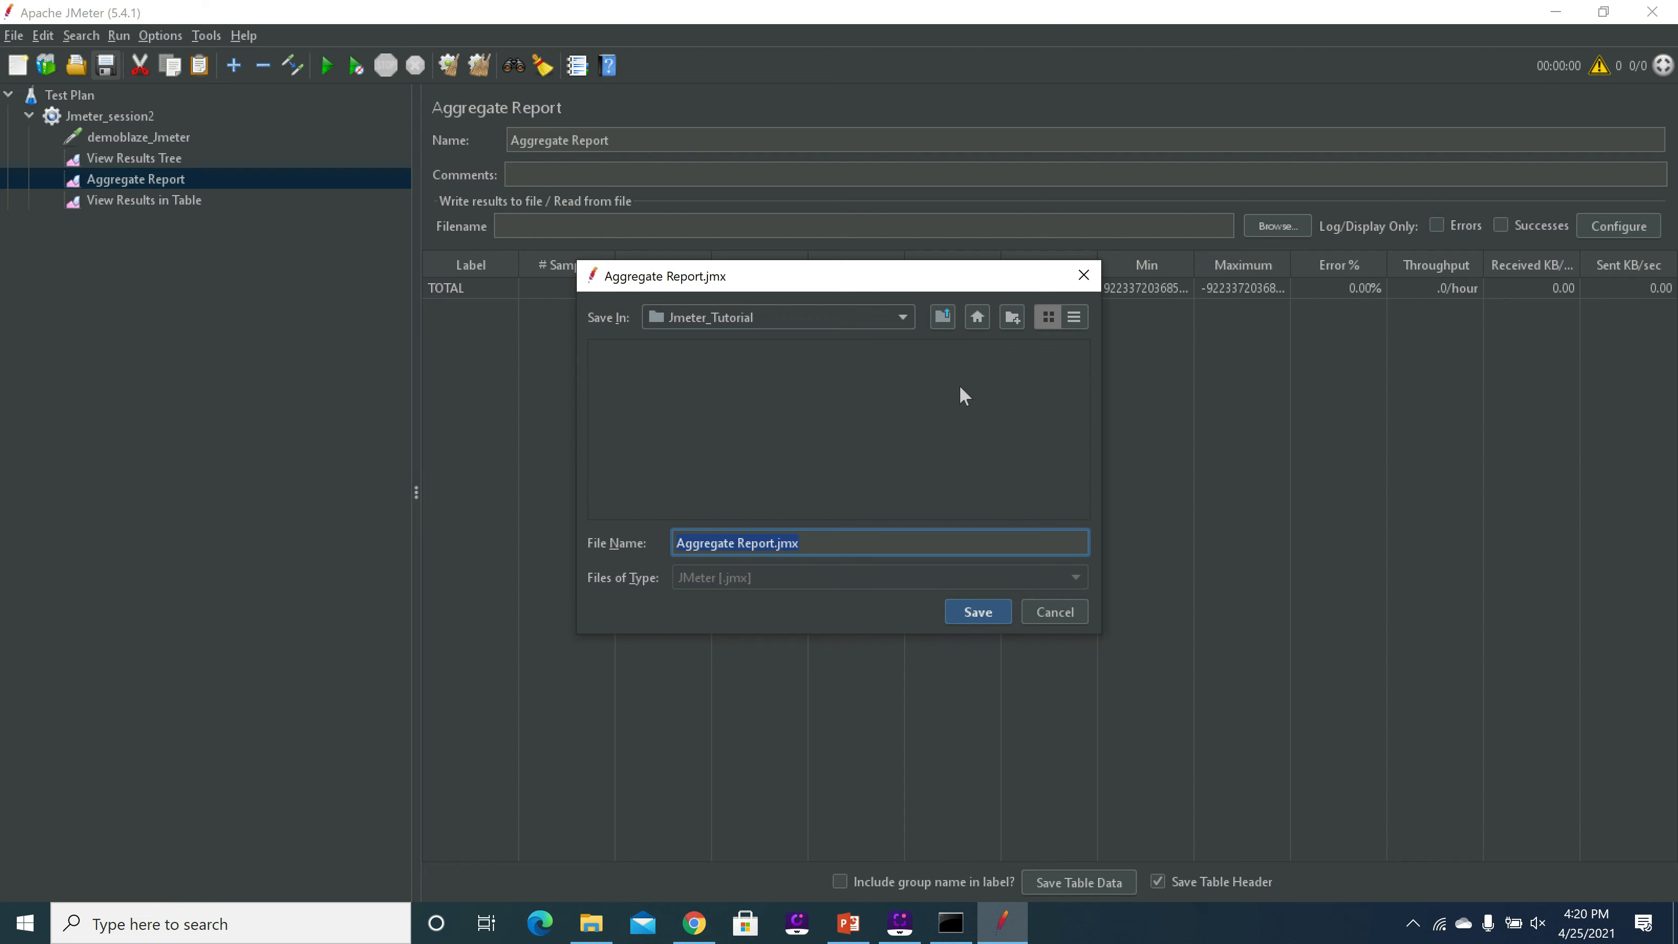
Create a session2 folder inside Jmeter_Tutorial and save the test plan there as Aggregate Report.jmx
{"action": "left_click", "coordinate": [1011, 319]}
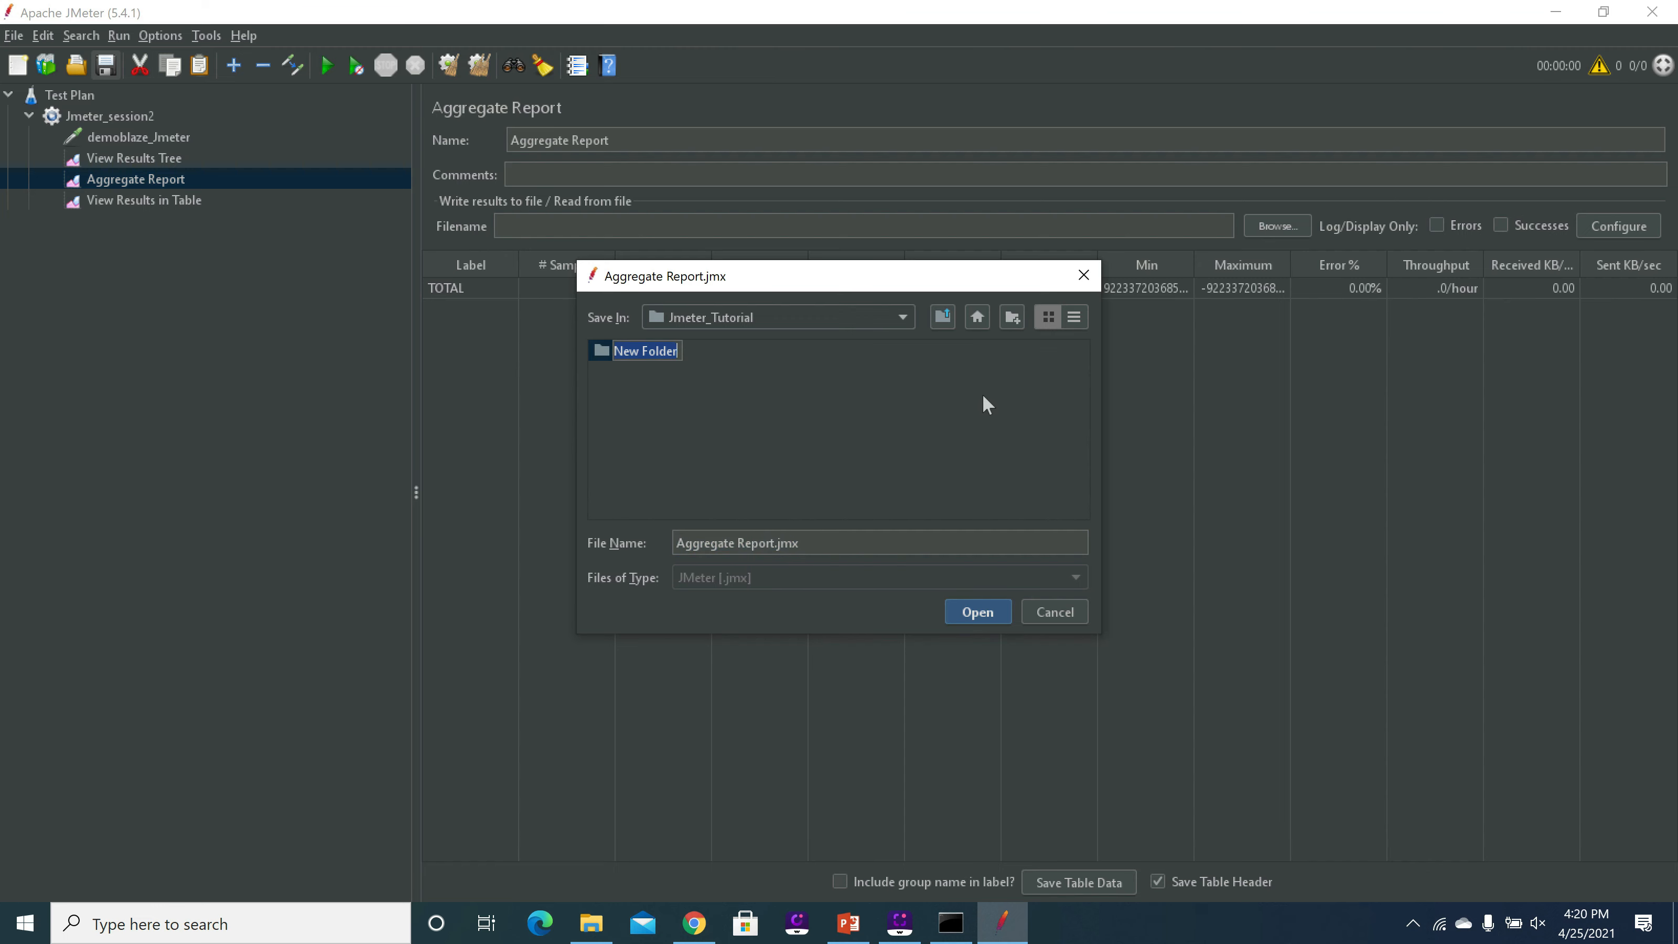
{"action": "type", "text": "session2"}
{"action": "key", "text": "Return"}
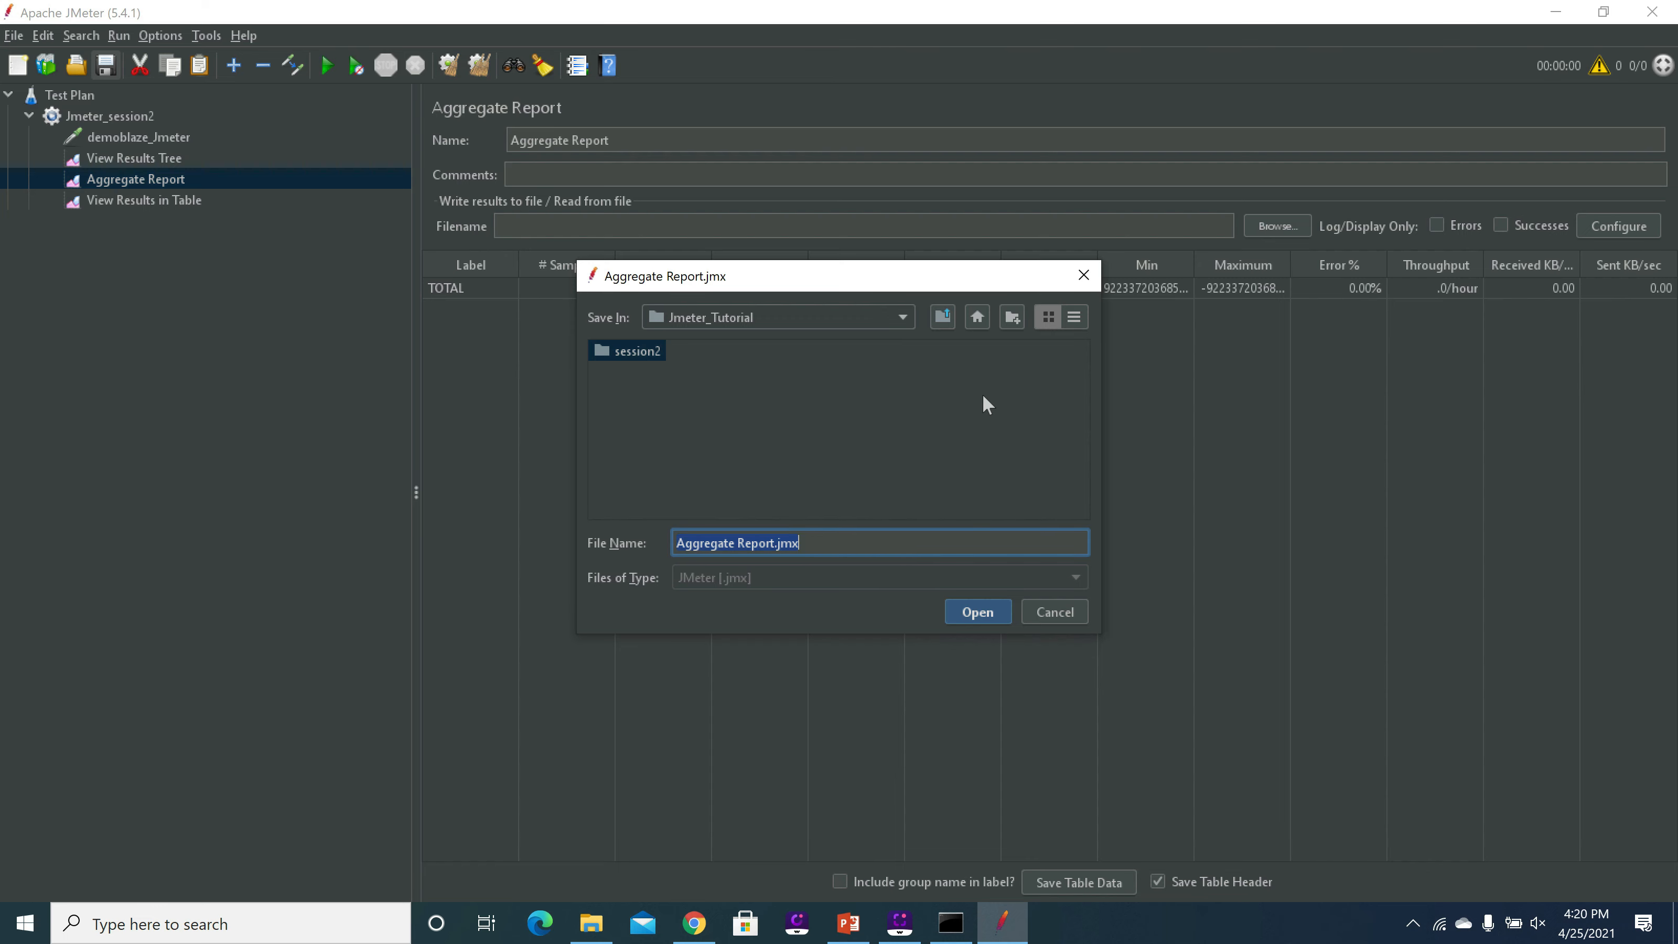
{"action": "double_click", "coordinate": [615, 345]}
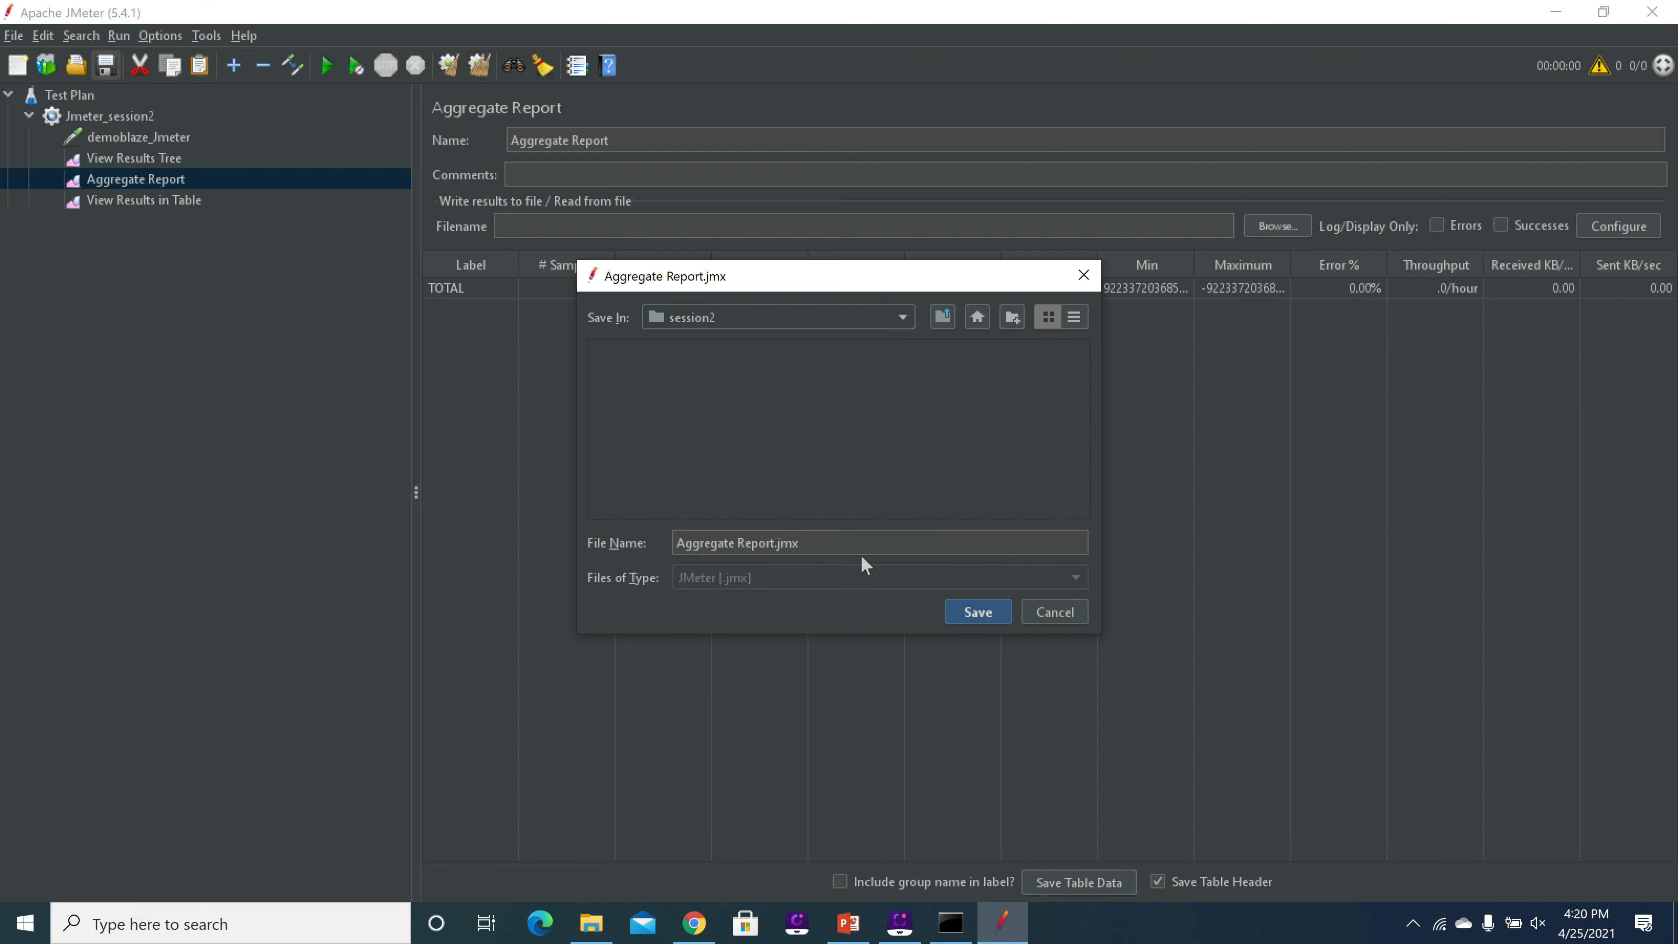
{"action": "left_click", "coordinate": [985, 612]}
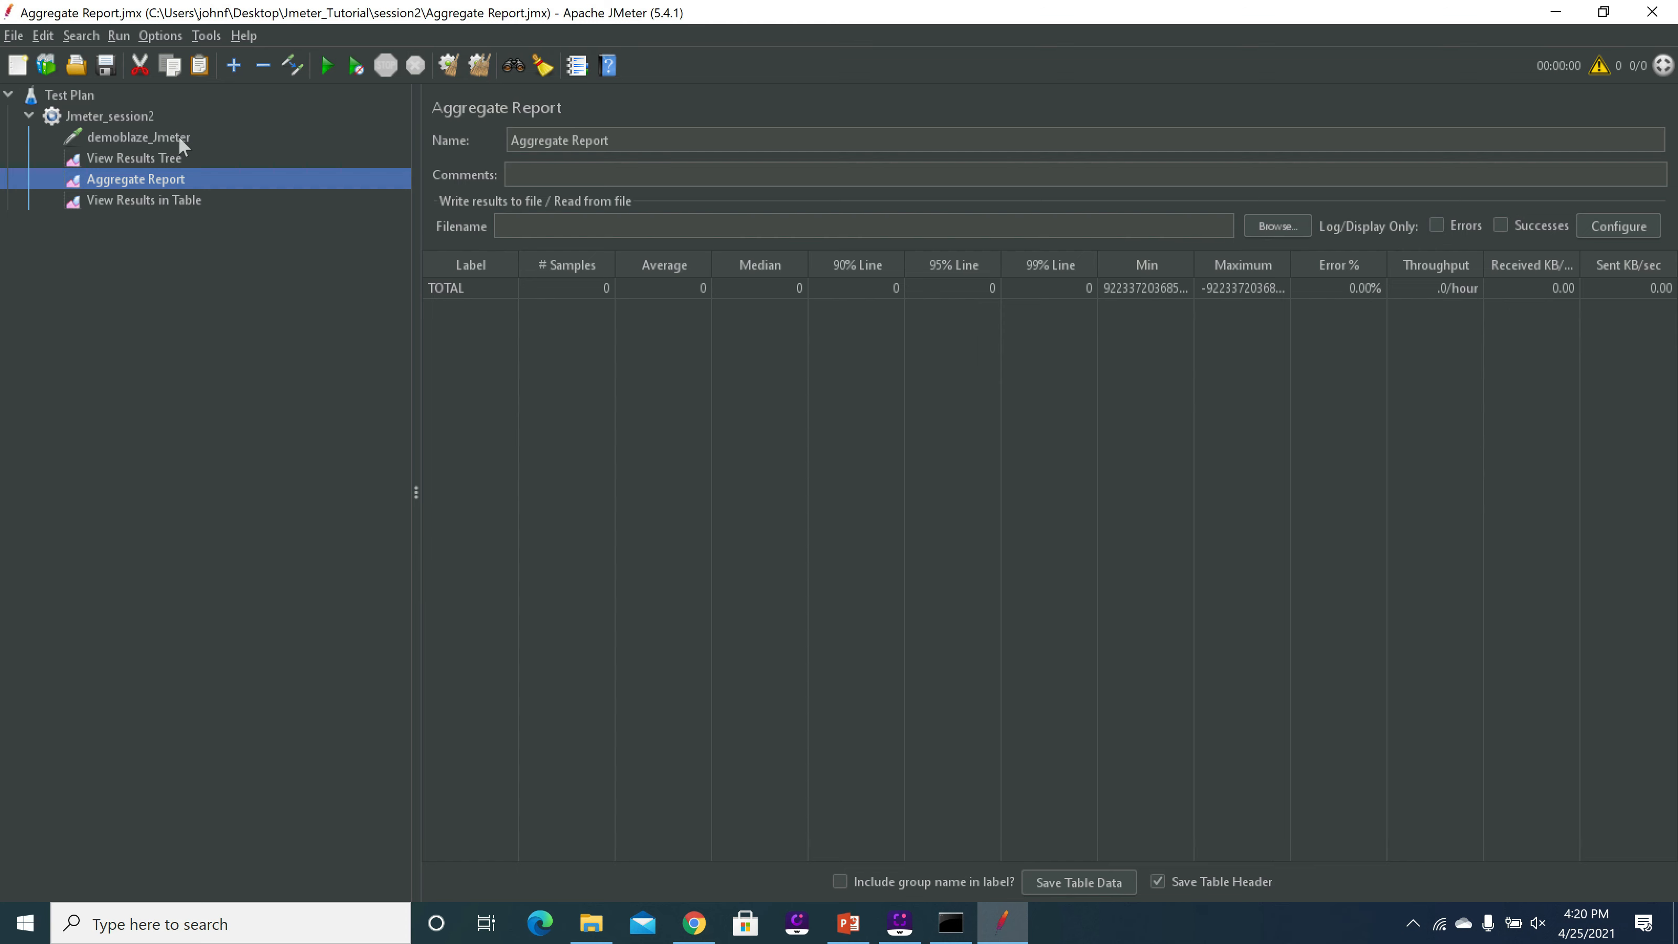
Run the test plan with the View Results Tree listener open
{"action": "left_click", "coordinate": [196, 158]}
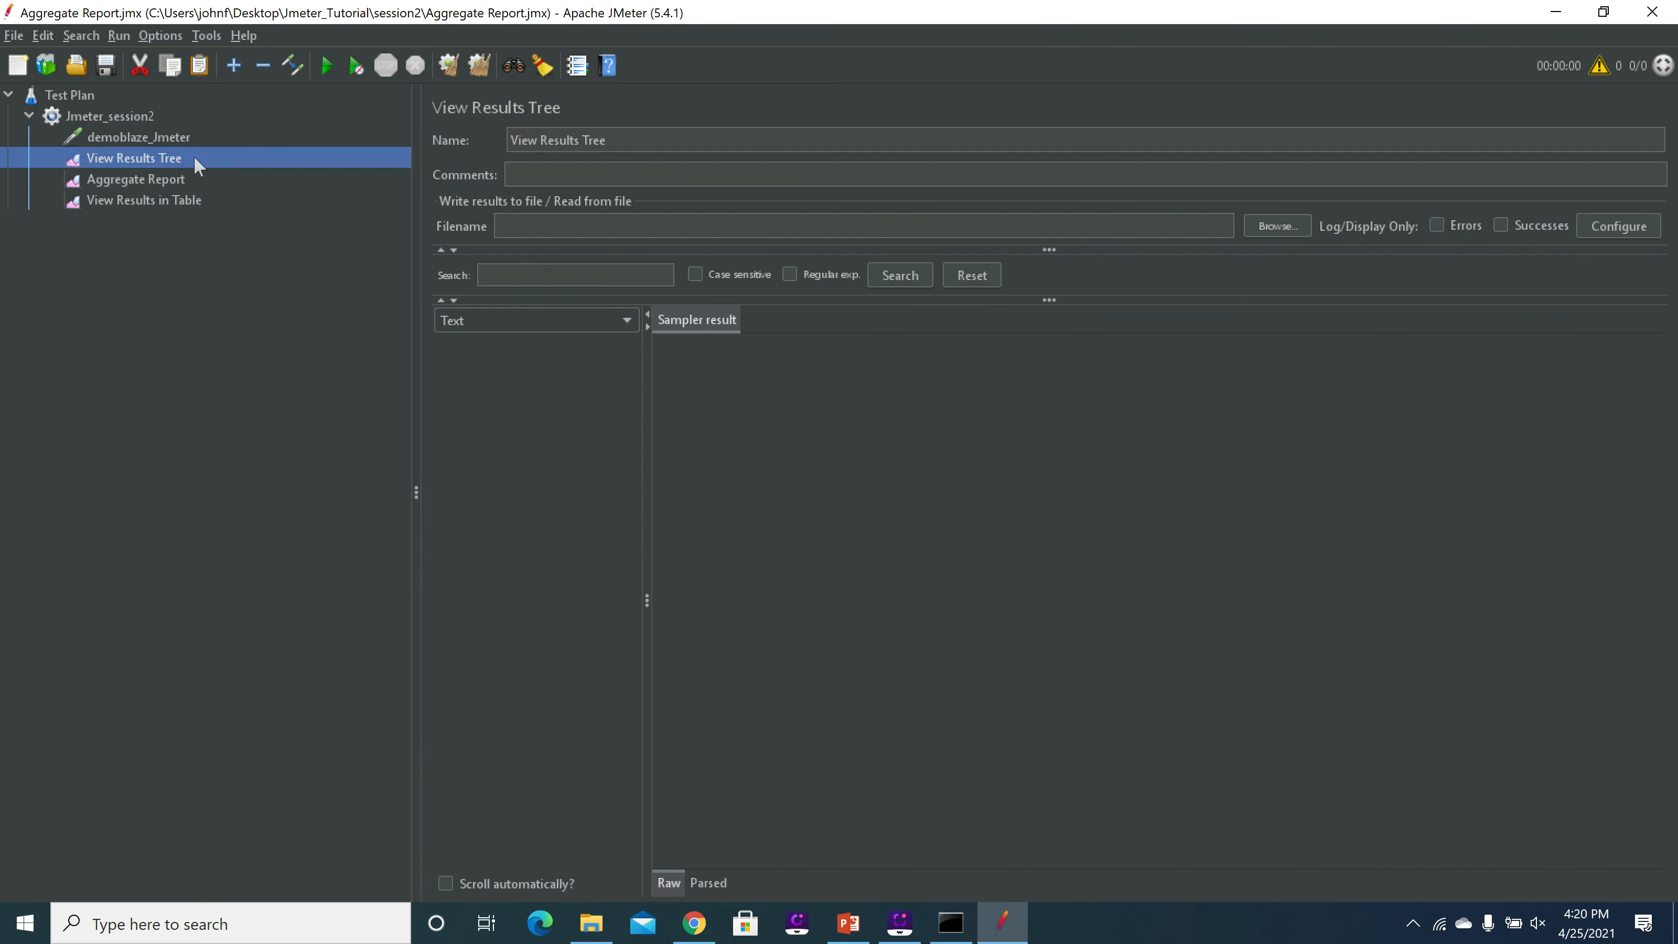
{"action": "left_click", "coordinate": [327, 66]}
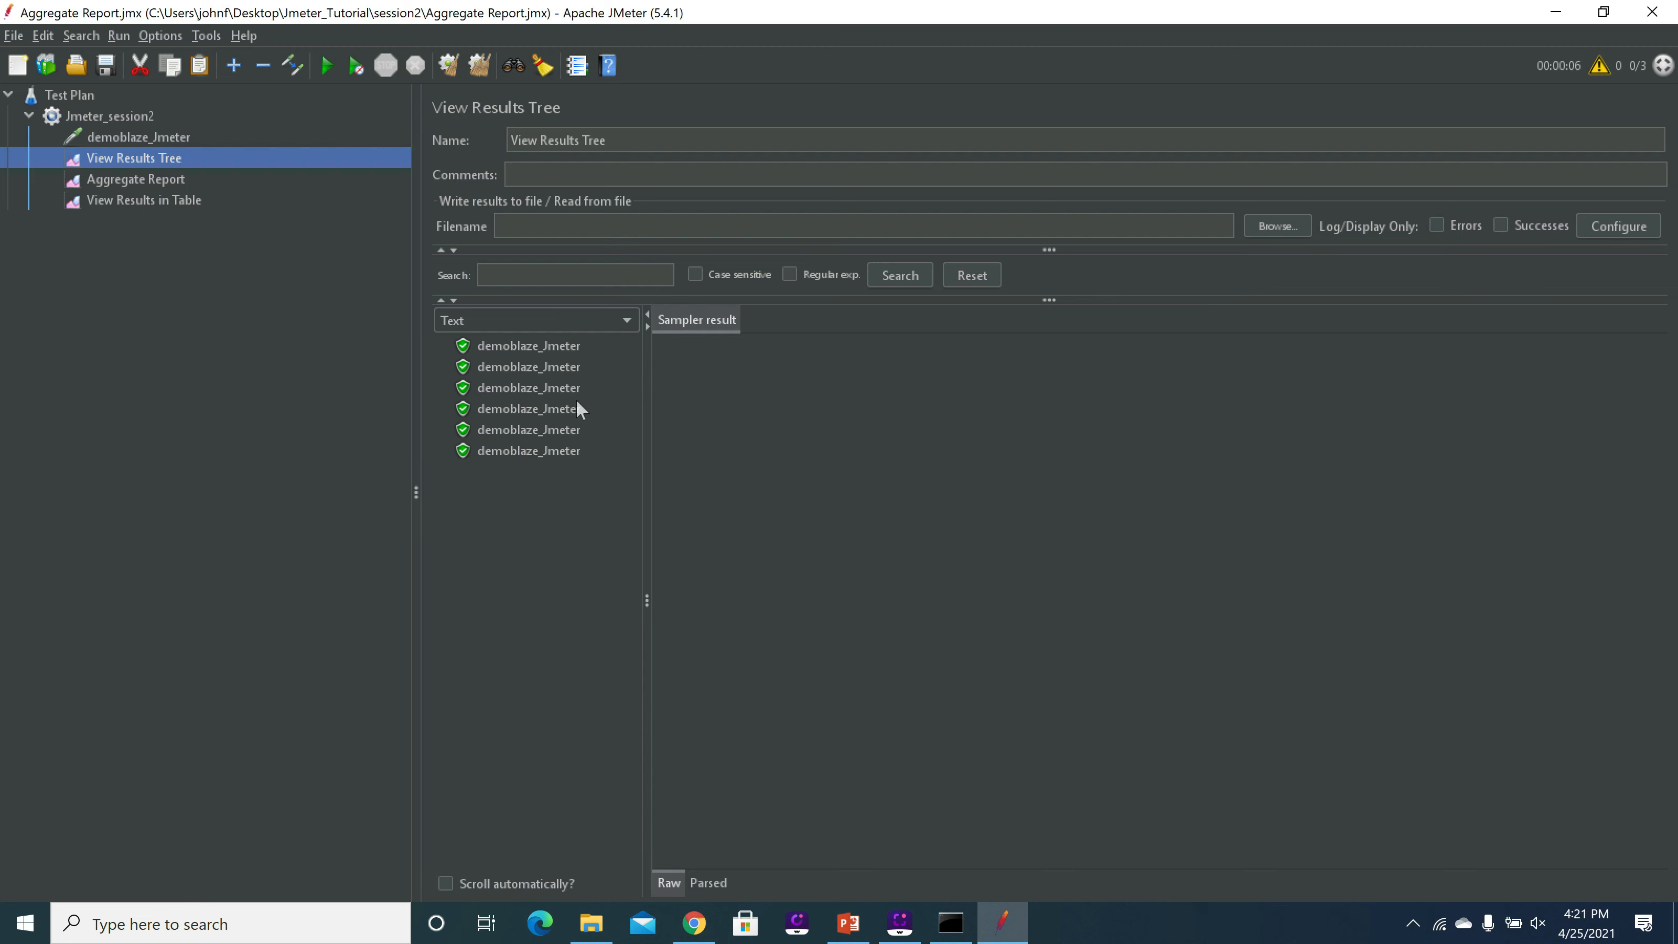
Examine the first demoblaze_Jmeter sample's sampler result, request body and response body in View Results Tree
{"action": "left_click", "coordinate": [505, 348]}
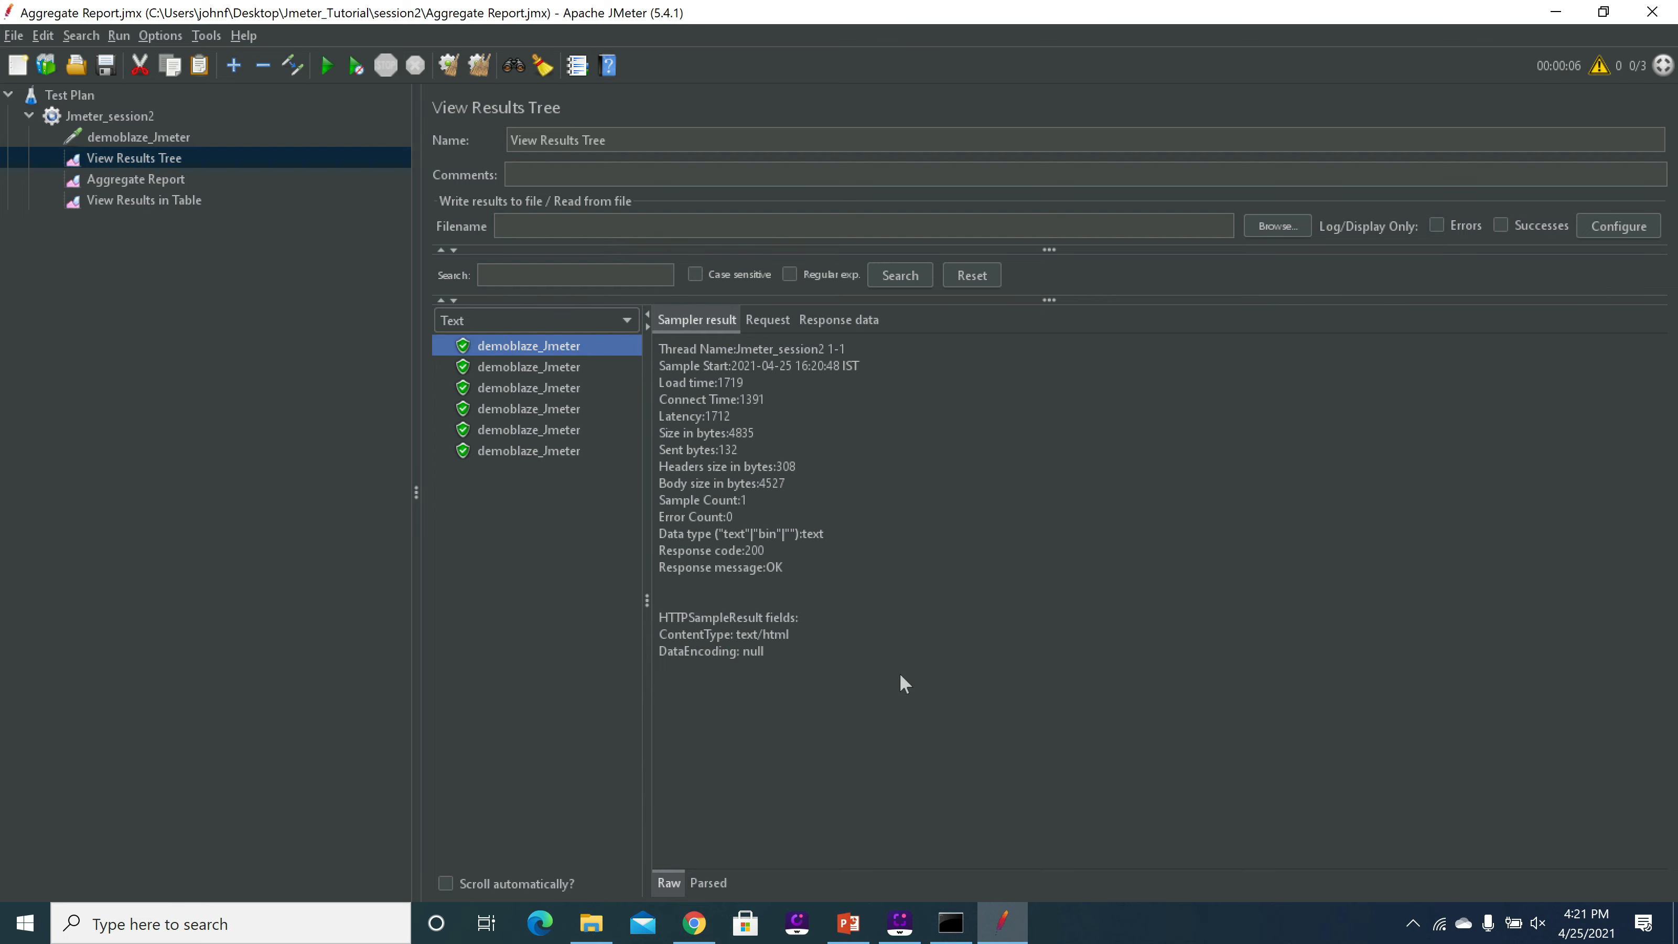
{"action": "left_click", "coordinate": [763, 320]}
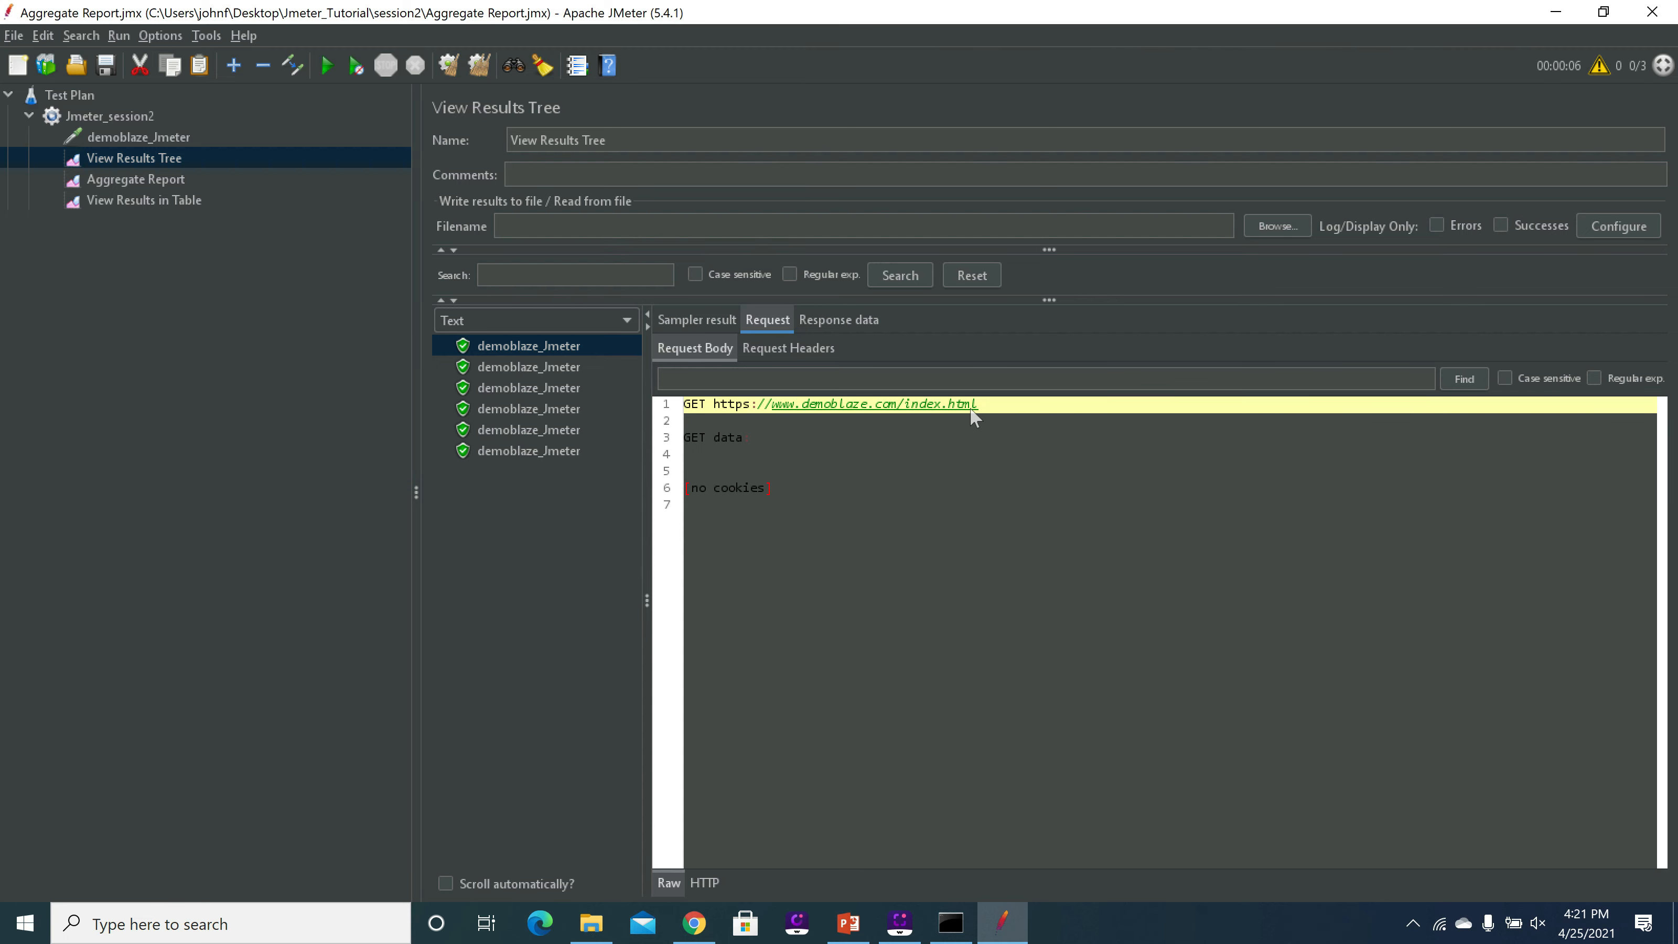
{"action": "left_click", "coordinate": [697, 438]}
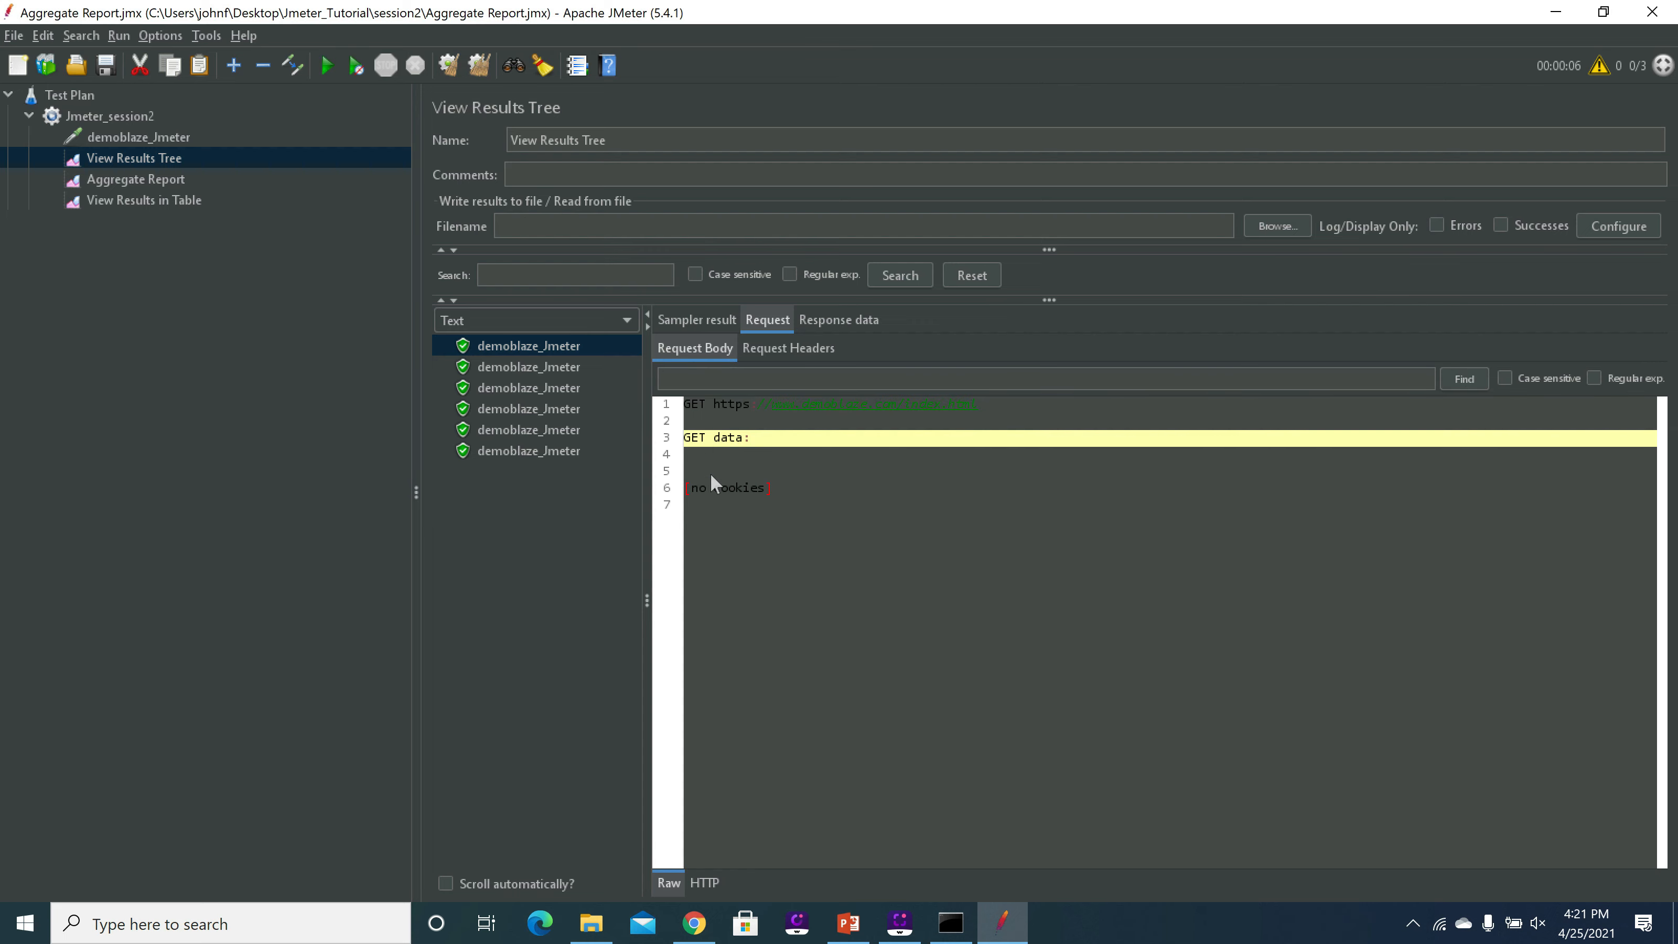
{"action": "left_click", "coordinate": [856, 323]}
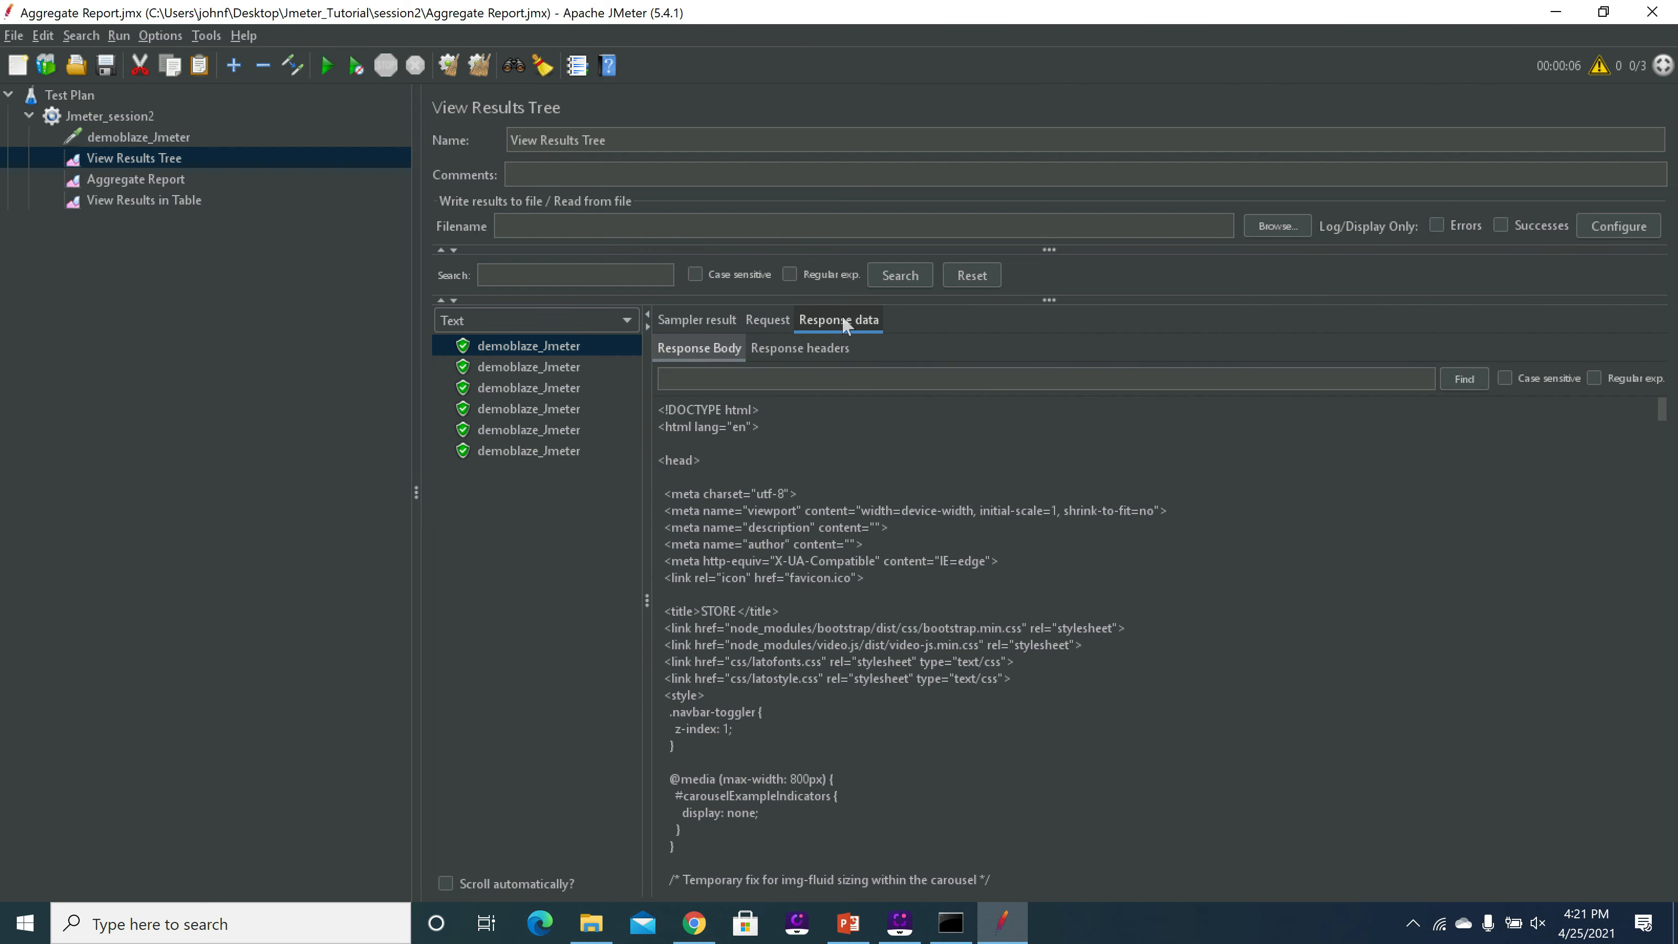
{"action": "scroll", "coordinate": [825, 463], "scroll_direction": "down", "scroll_amount": 10}
{"action": "scroll", "coordinate": [840, 550], "scroll_direction": "down", "scroll_amount": 15}
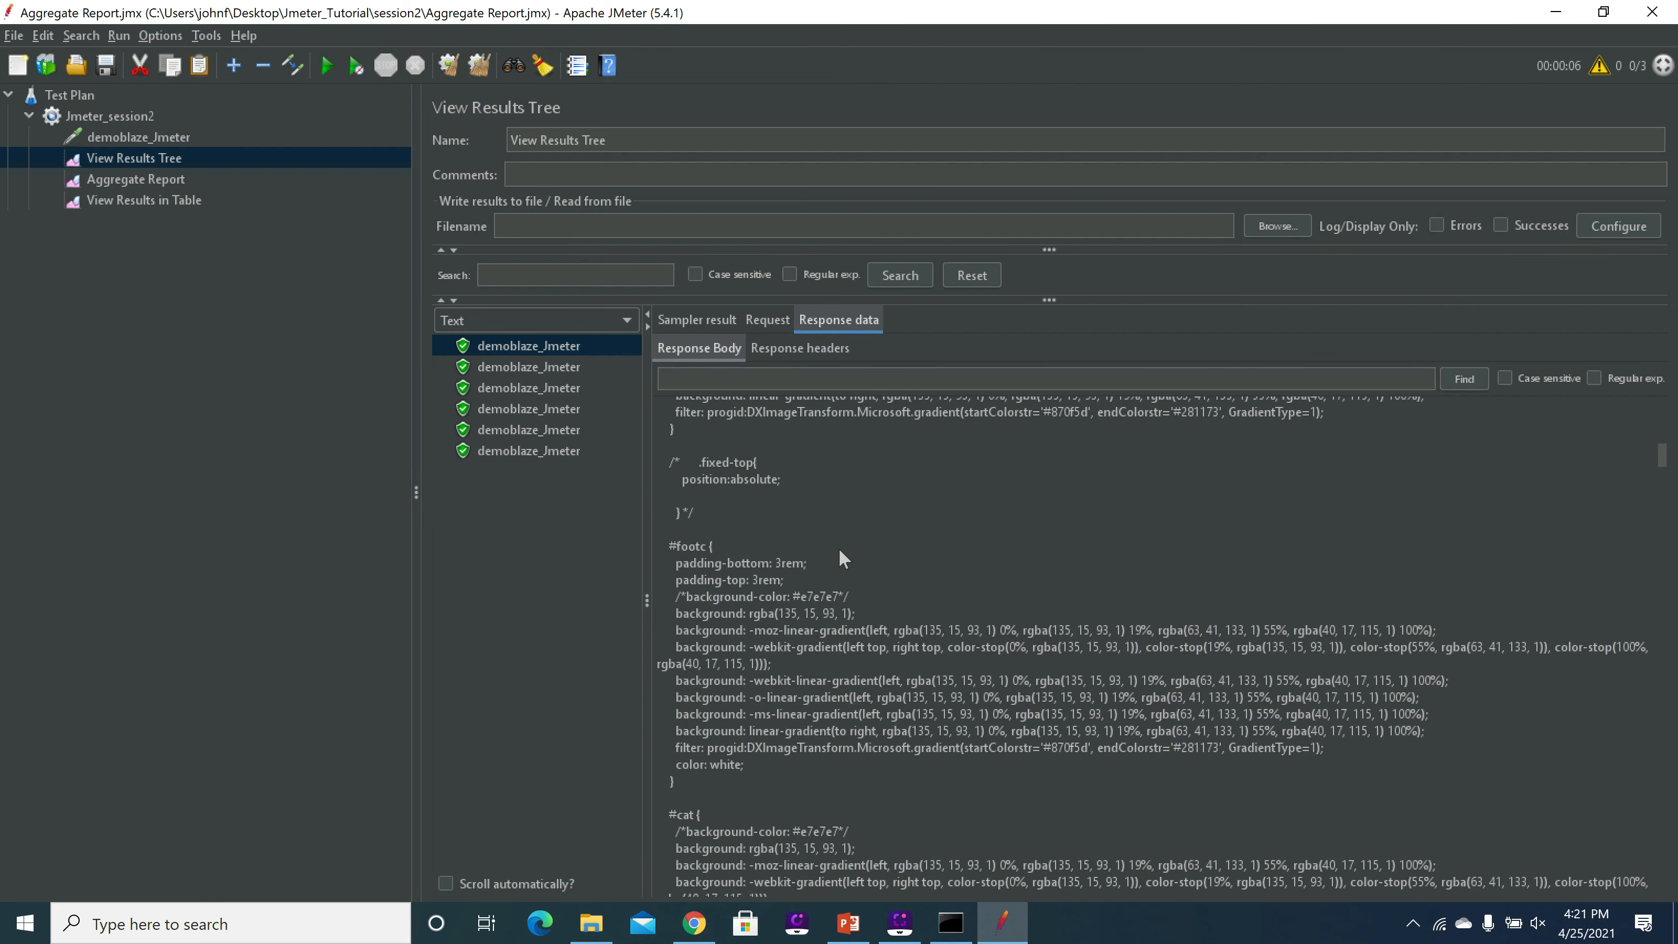
{"action": "scroll", "coordinate": [840, 557], "scroll_direction": "down", "scroll_amount": 5}
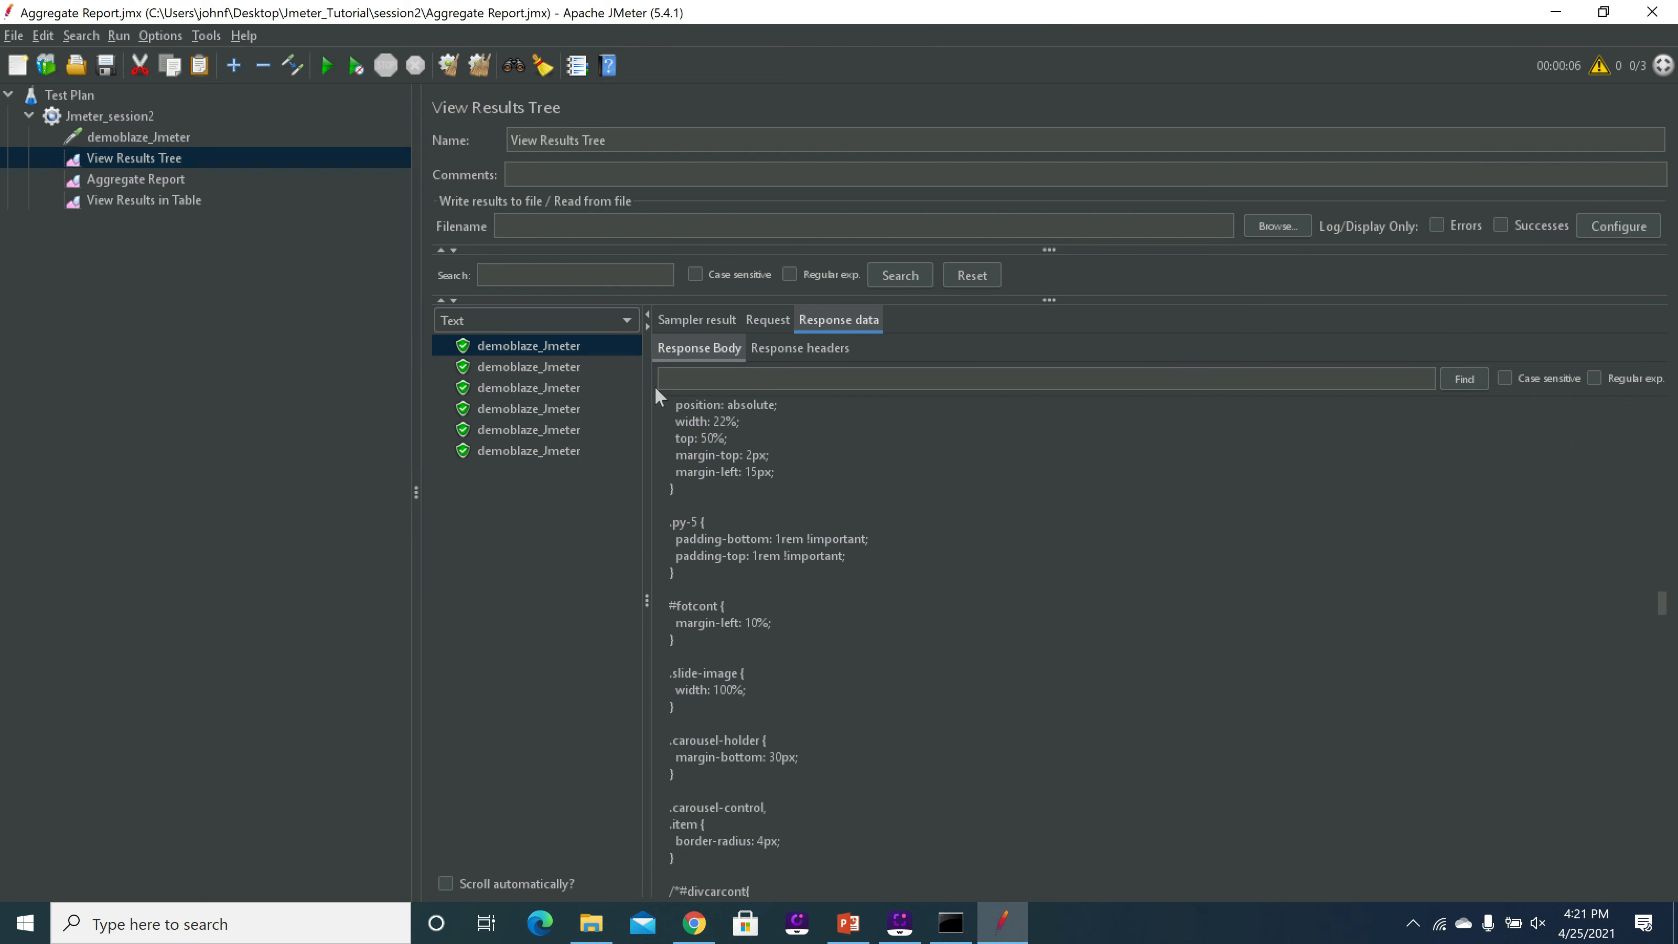
{"action": "scroll", "coordinate": [863, 484], "scroll_direction": "up", "scroll_amount": 20}
Render the sample responses as HTML, look through the first sample's page and view the third sample's response
{"action": "left_click", "coordinate": [539, 320]}
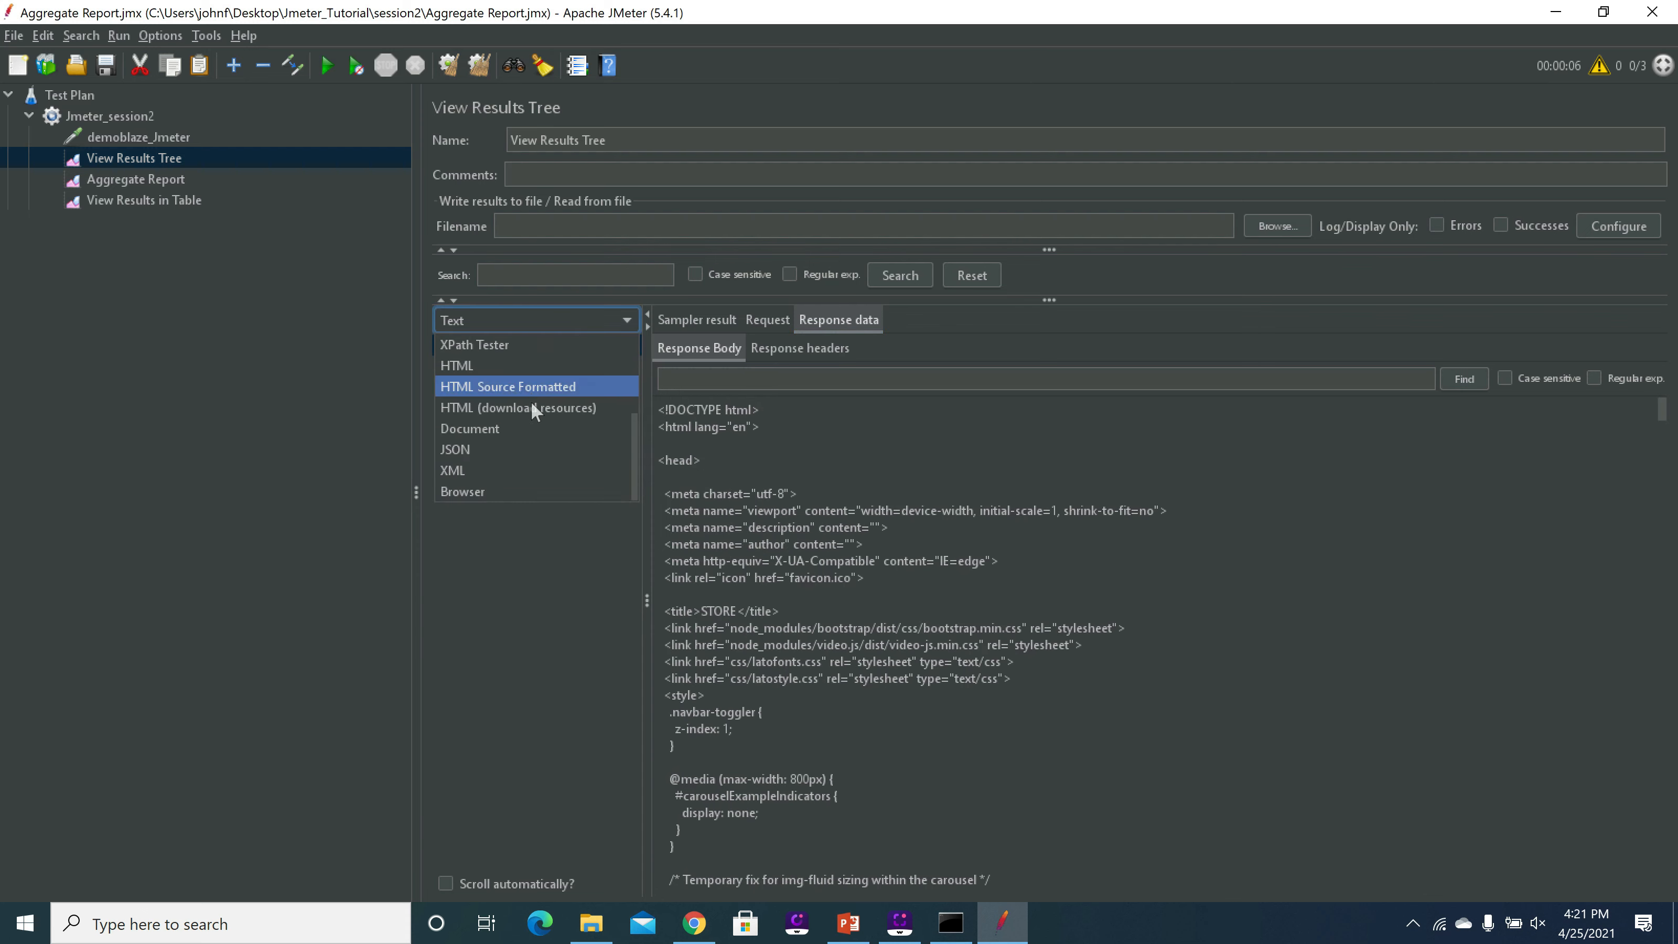
{"action": "left_click", "coordinate": [522, 365]}
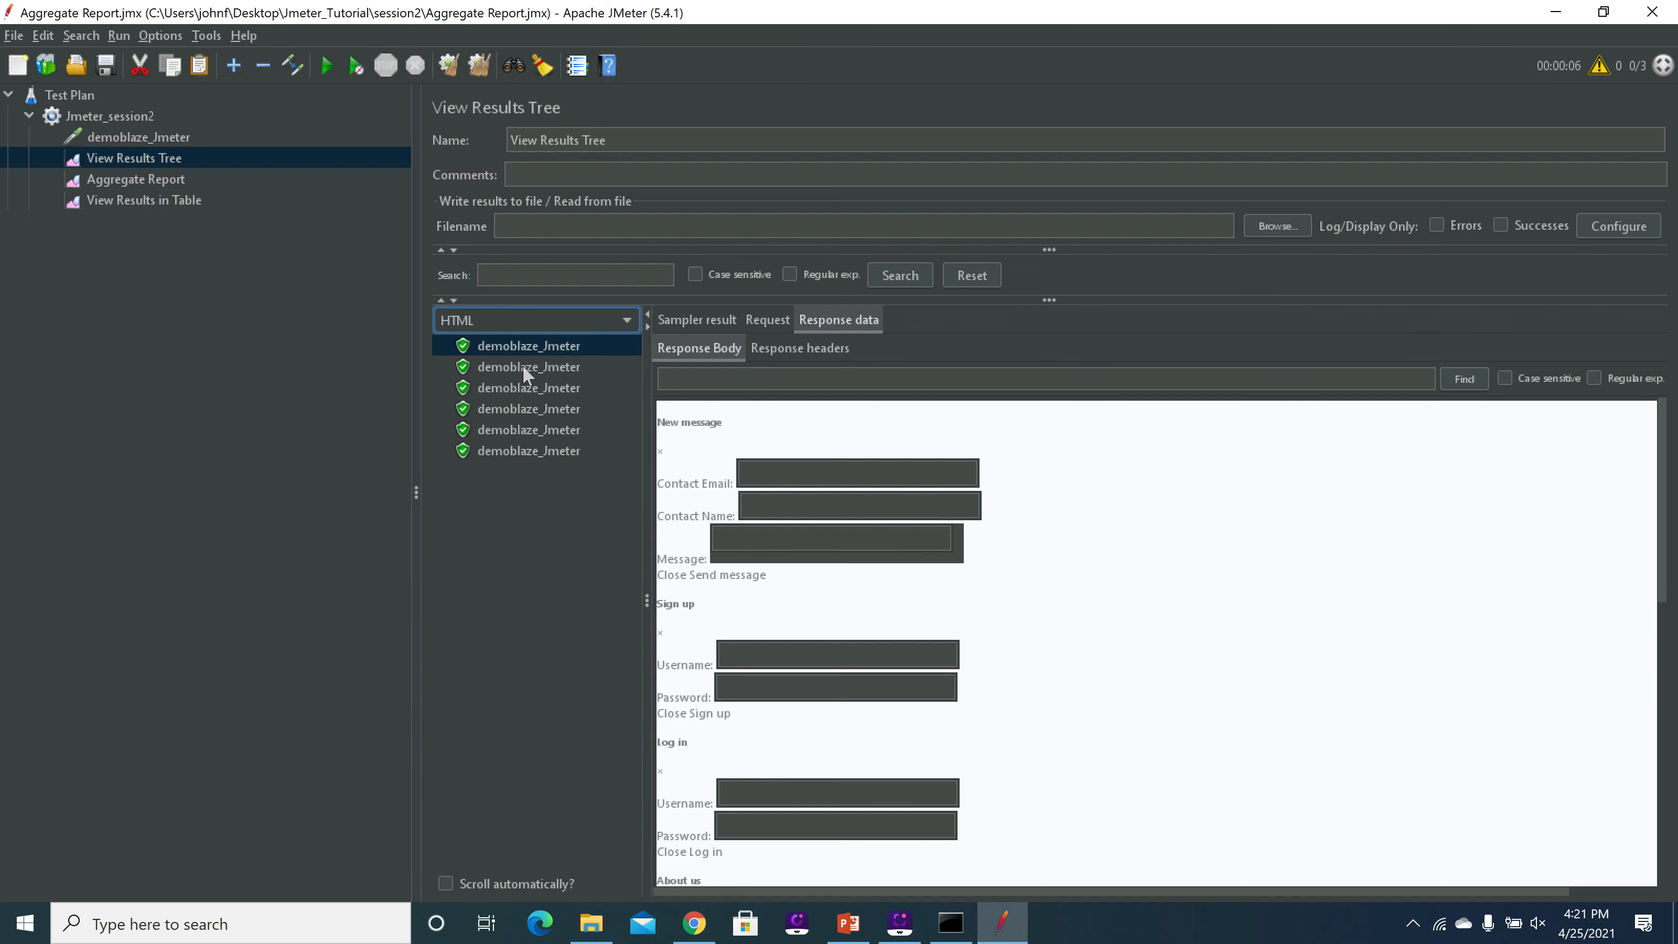
{"action": "scroll", "coordinate": [1088, 572], "scroll_direction": "down", "scroll_amount": 10}
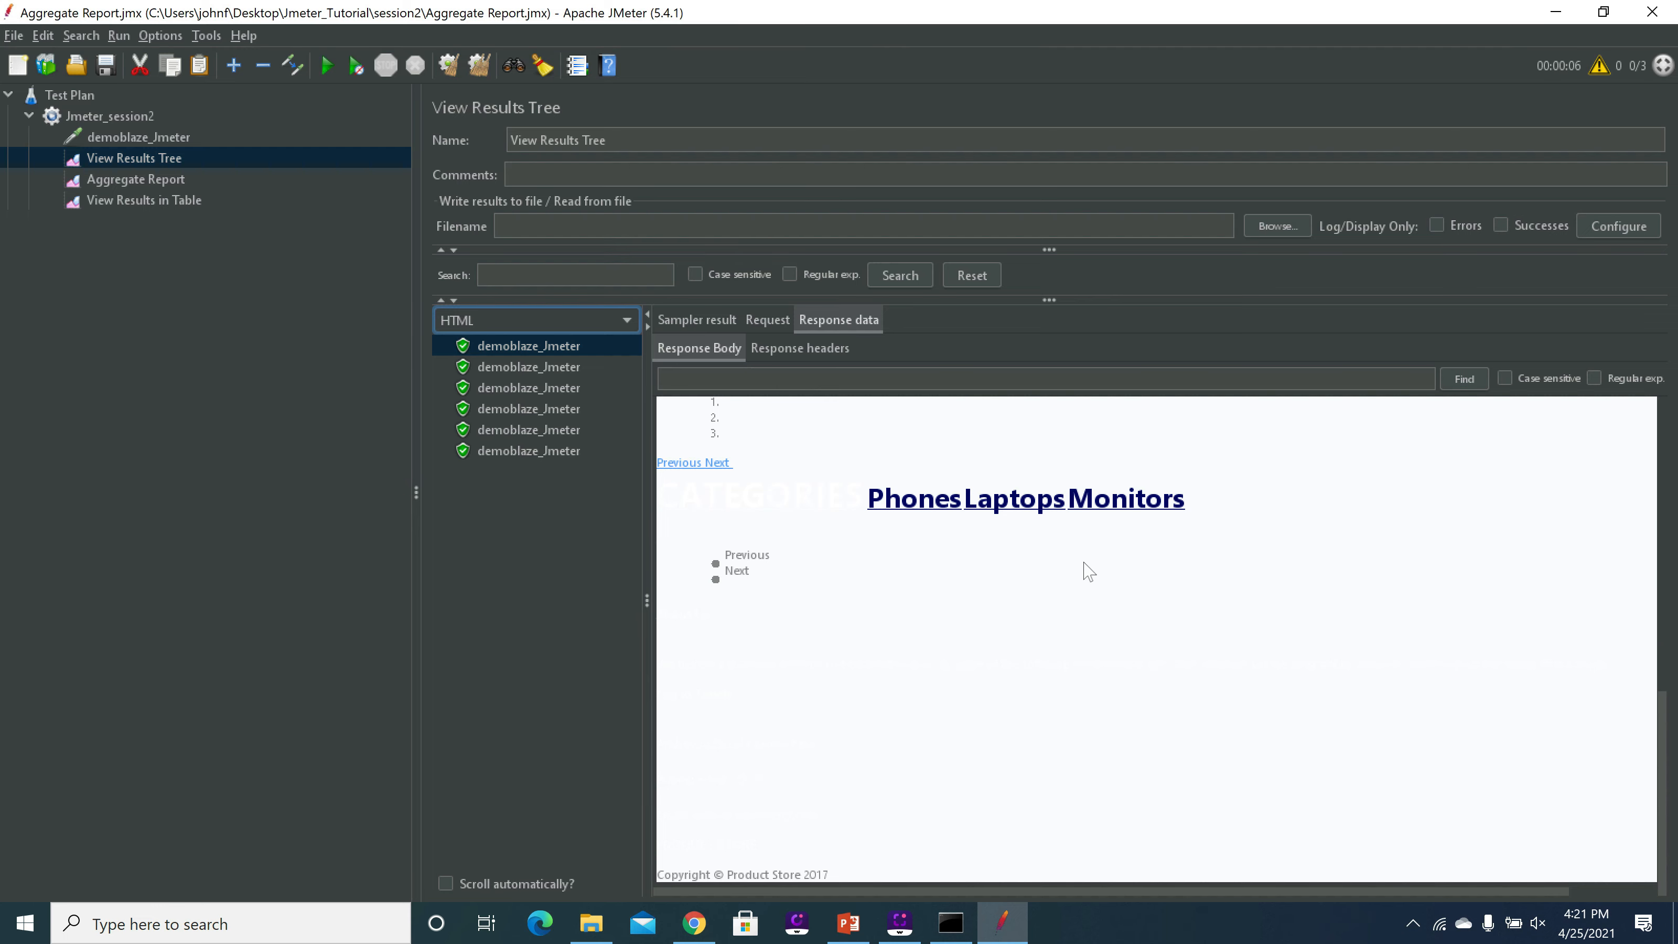
{"action": "scroll", "coordinate": [1089, 571], "scroll_direction": "up", "scroll_amount": 10}
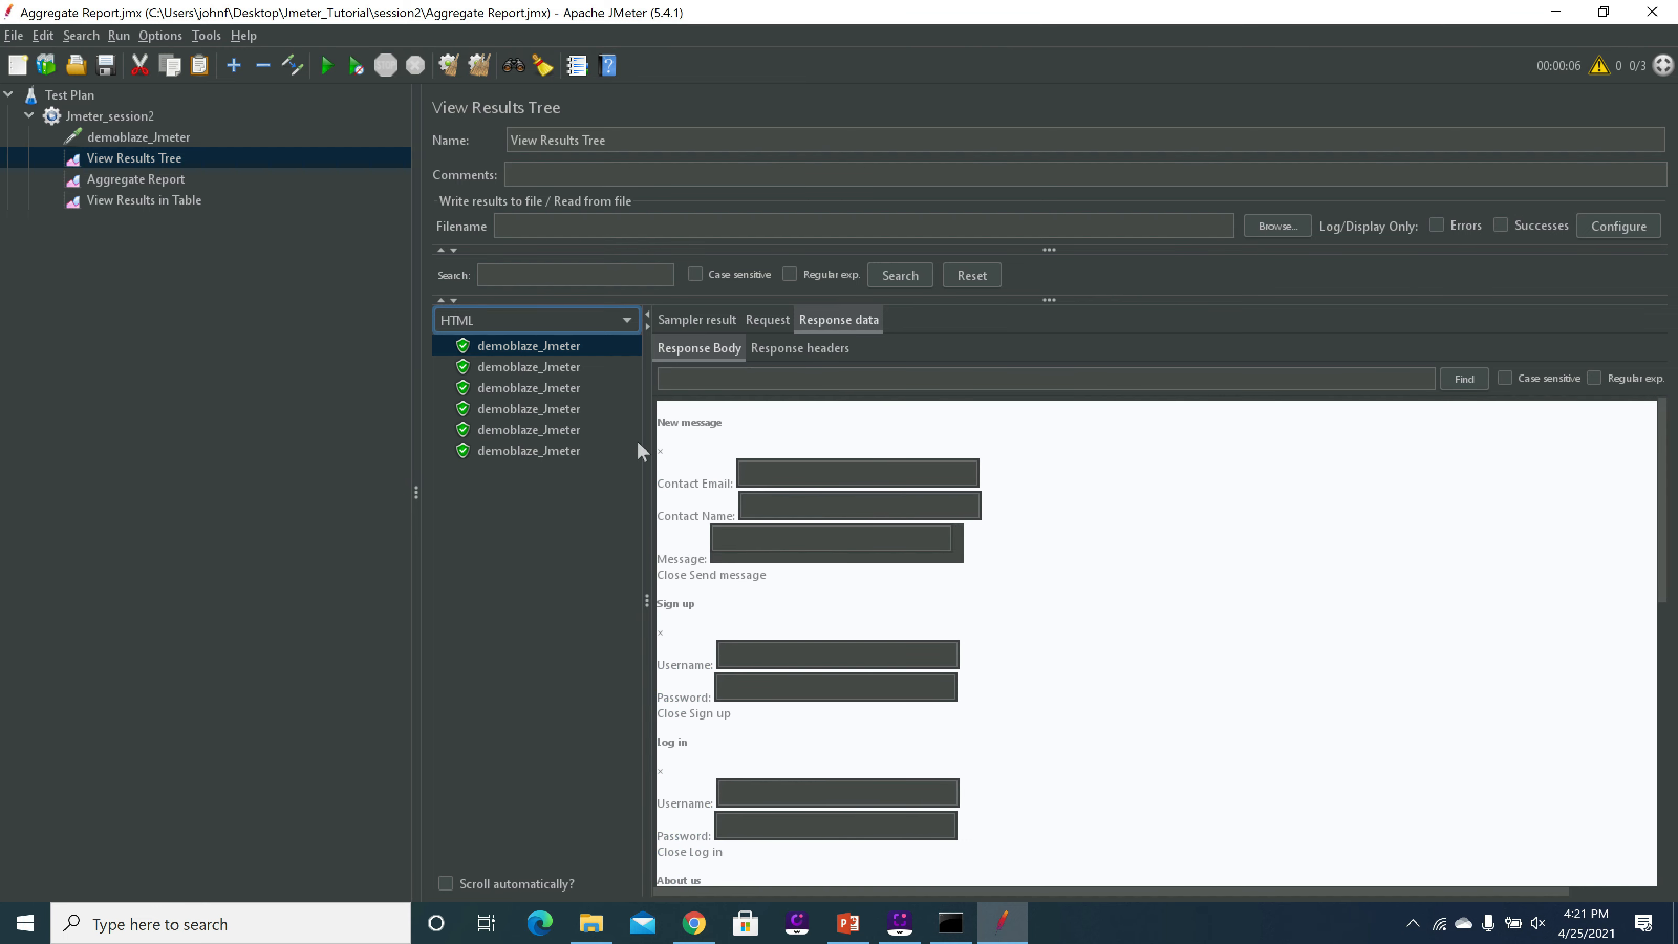
{"action": "left_click", "coordinate": [519, 374]}
{"action": "left_click", "coordinate": [514, 389]}
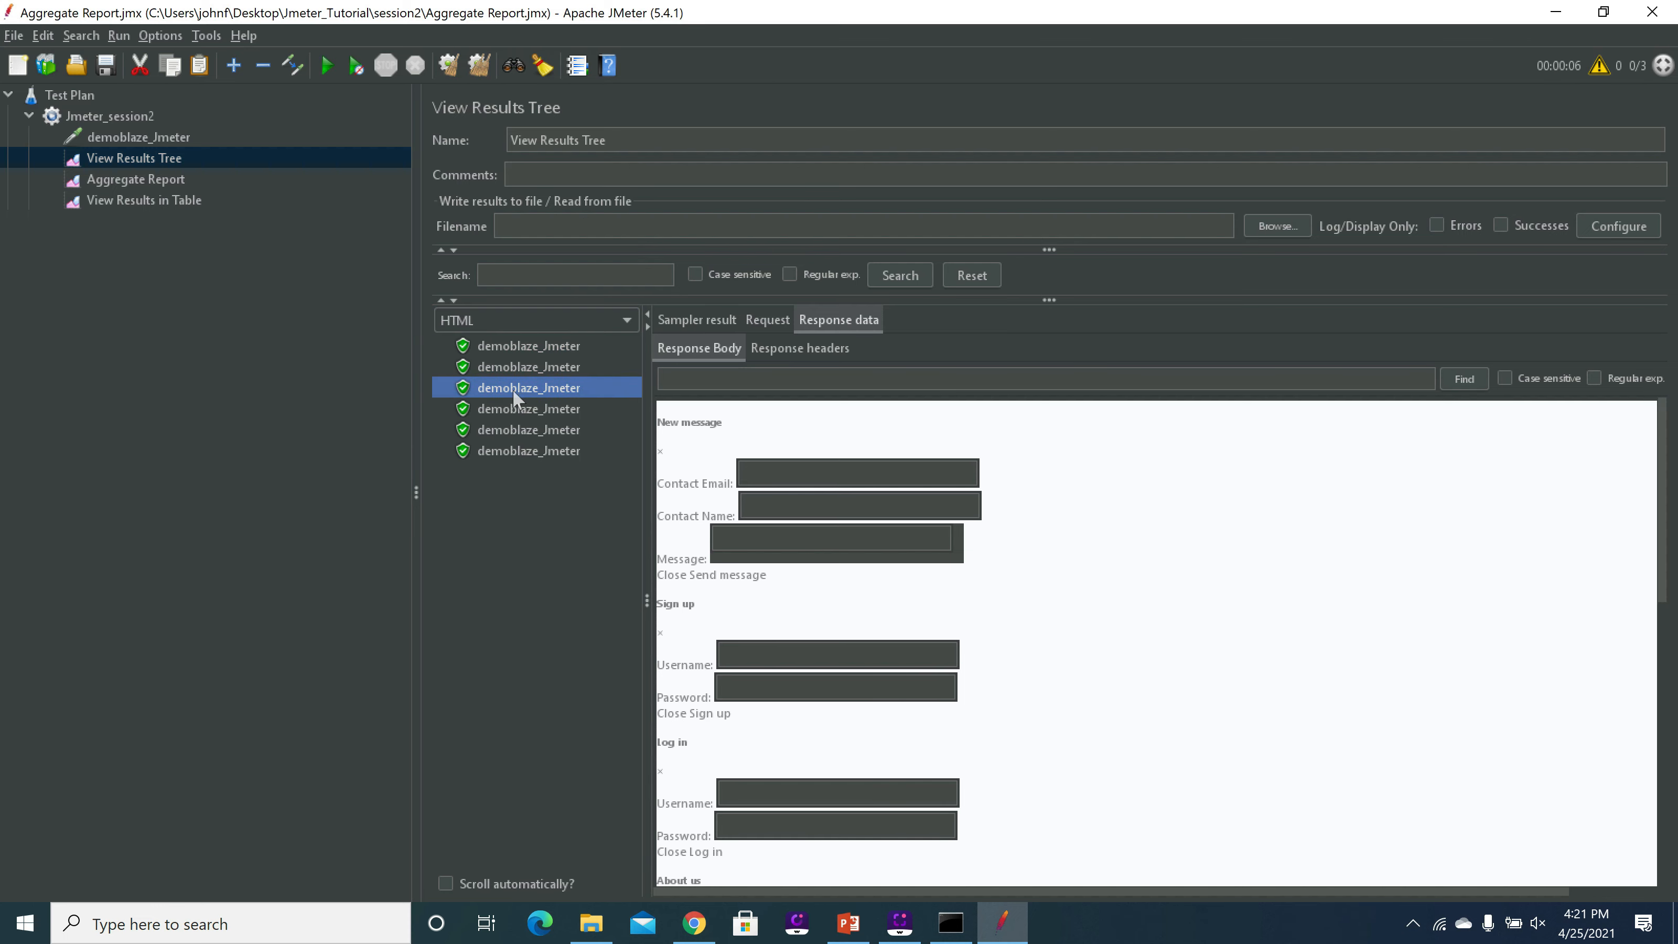
Switch the results tree's response rendering back to Text
{"action": "left_click", "coordinate": [549, 320]}
{"action": "scroll", "coordinate": [537, 438], "scroll_direction": "up", "scroll_amount": 3}
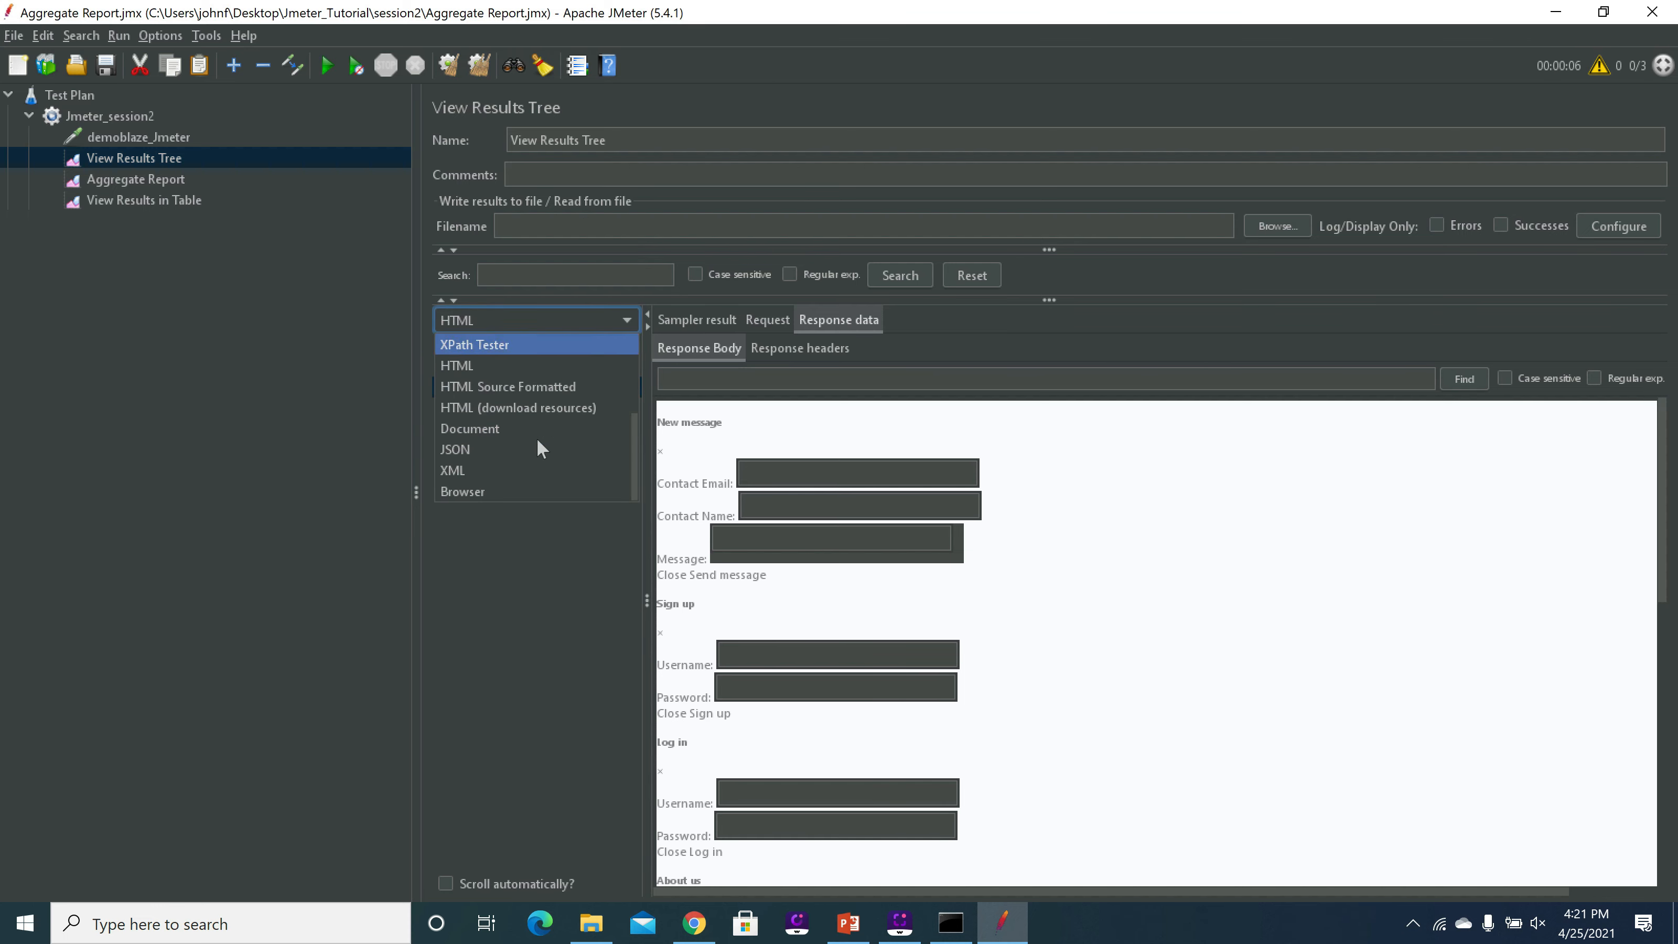
{"action": "left_click", "coordinate": [505, 346]}
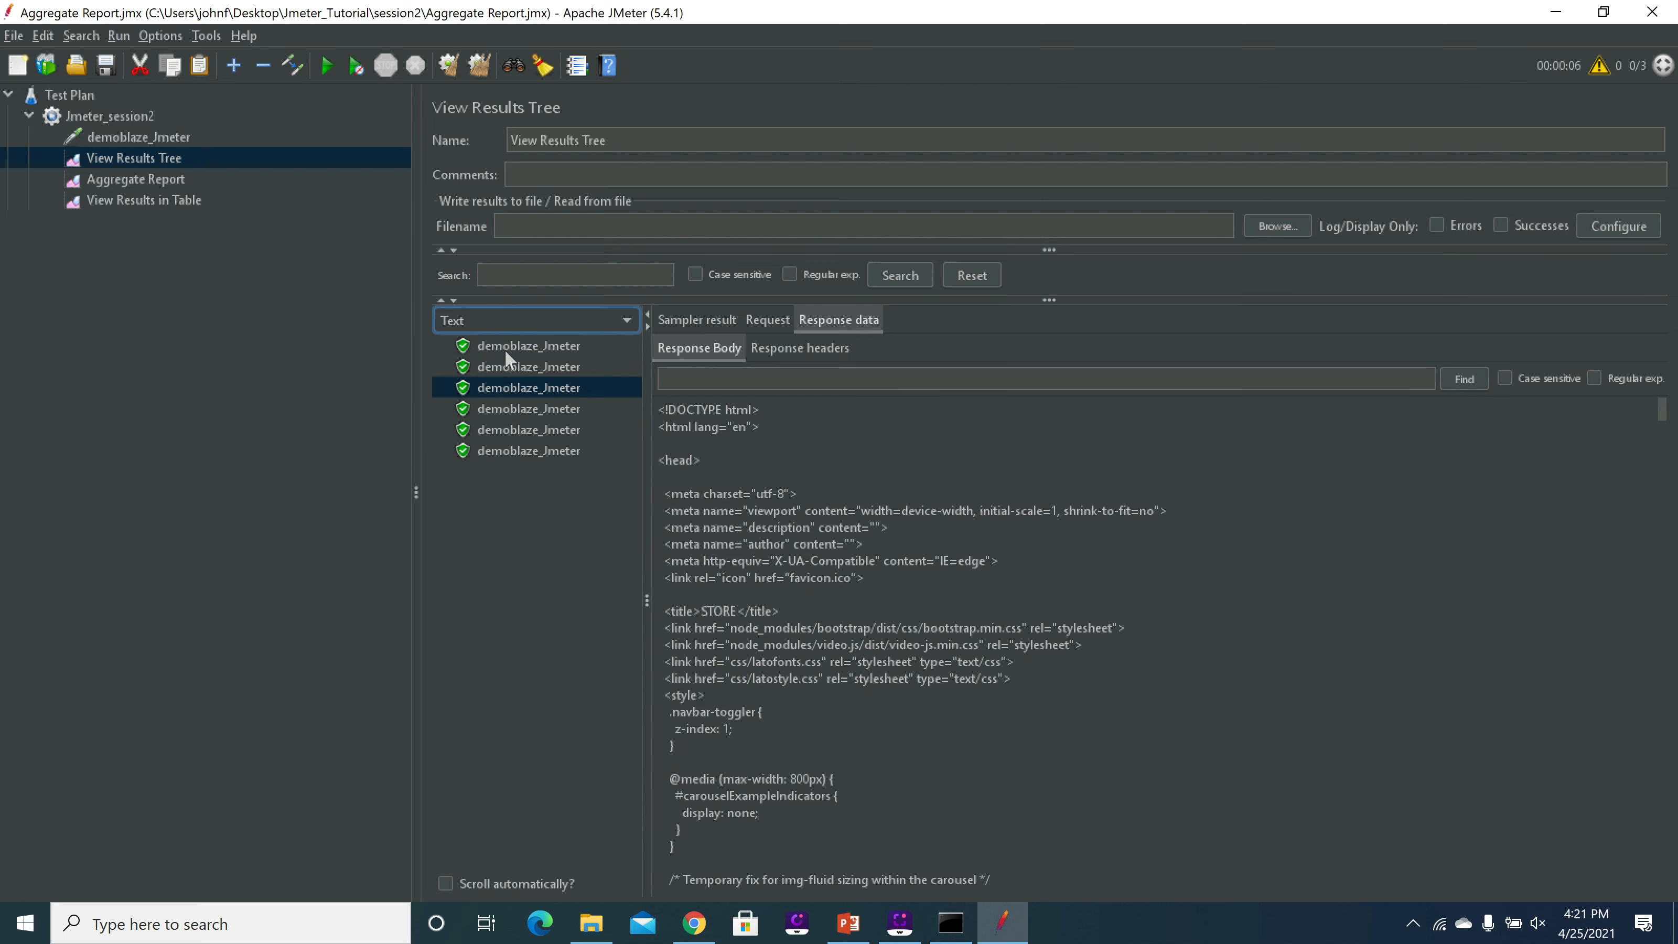
Examine the demoblaze_Jmeter row in the Aggregate Report and the individual samples in View Results in Table
{"action": "left_click", "coordinate": [149, 178]}
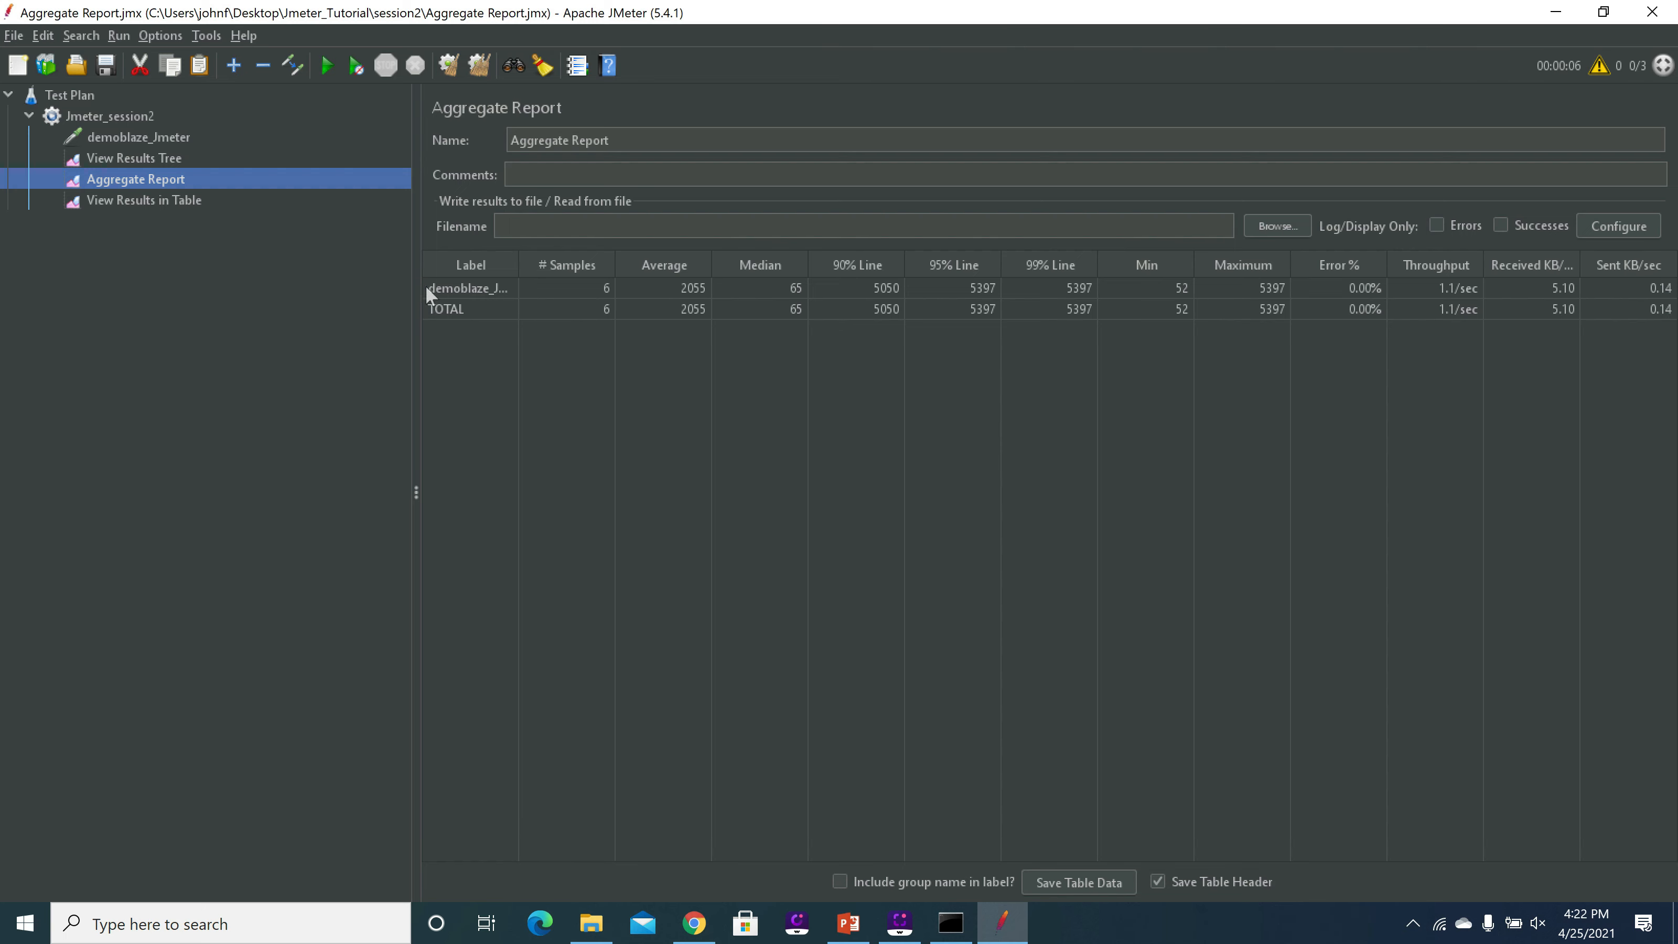
{"action": "left_click", "coordinate": [160, 158]}
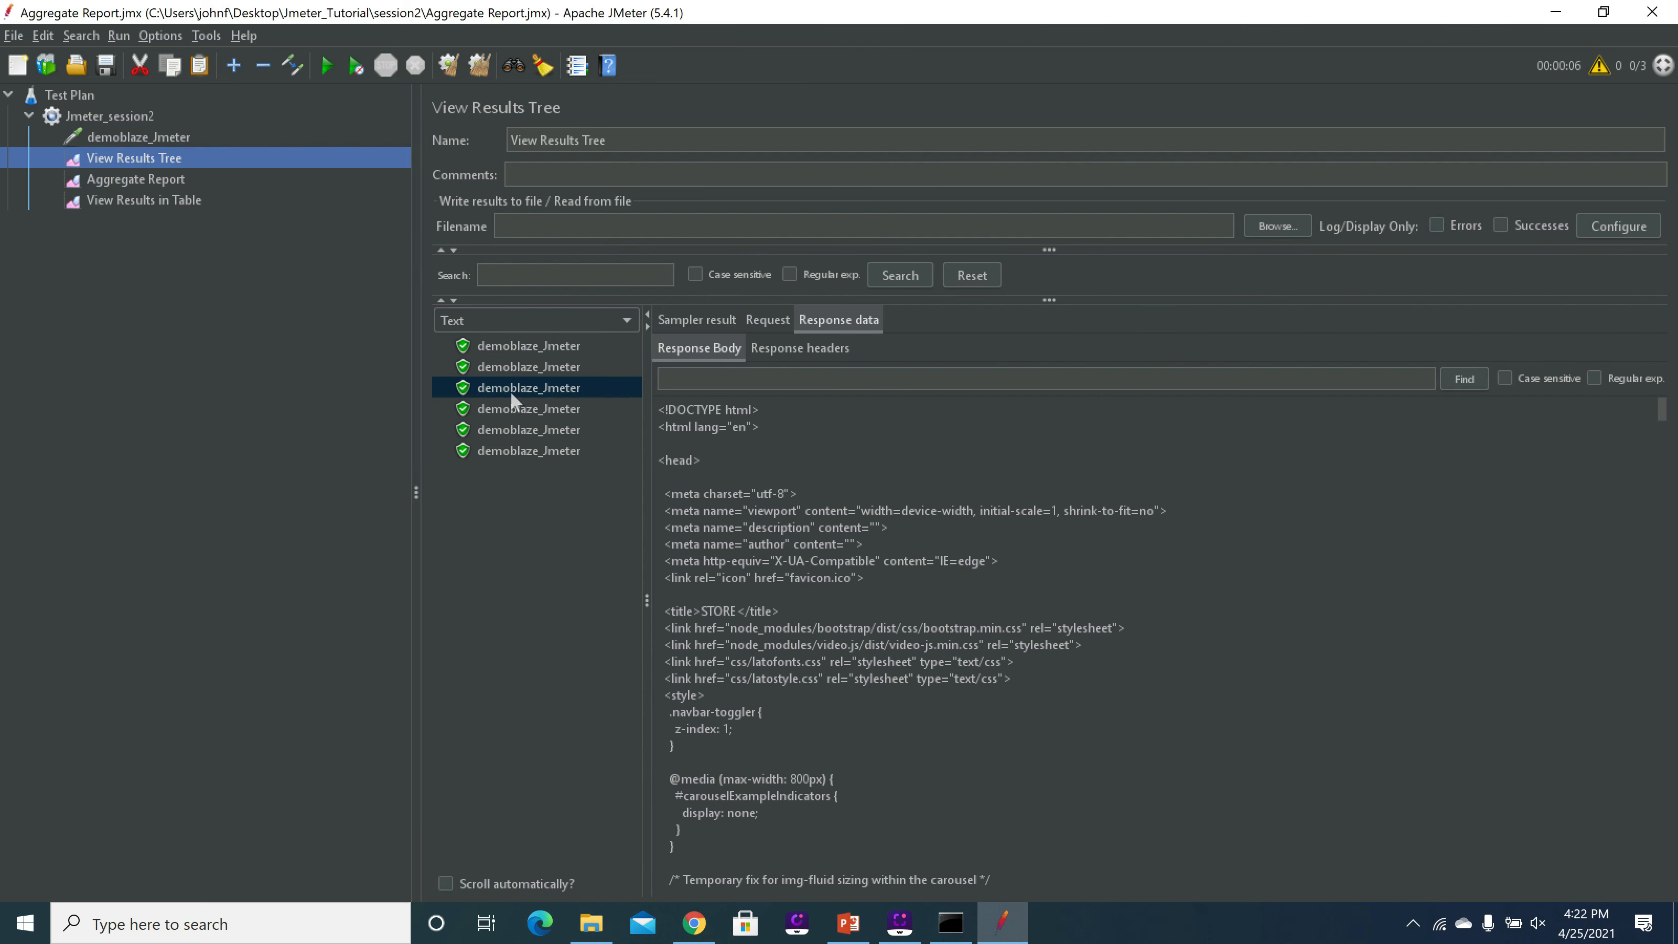
{"action": "left_click", "coordinate": [153, 184]}
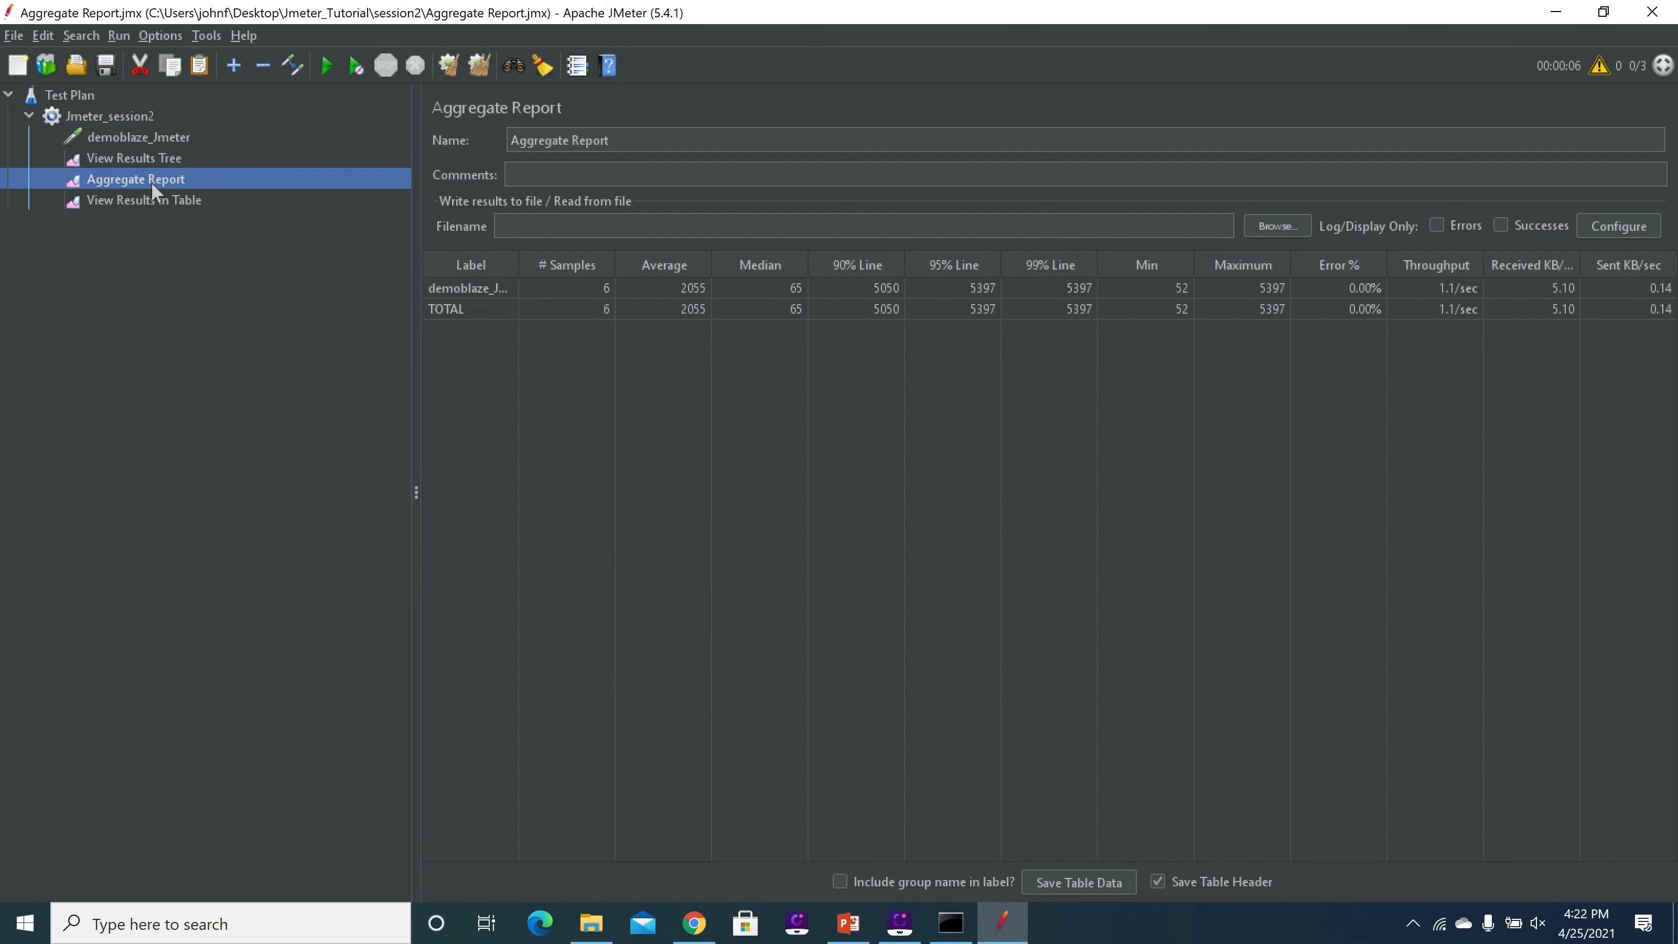
{"action": "left_click", "coordinate": [423, 291]}
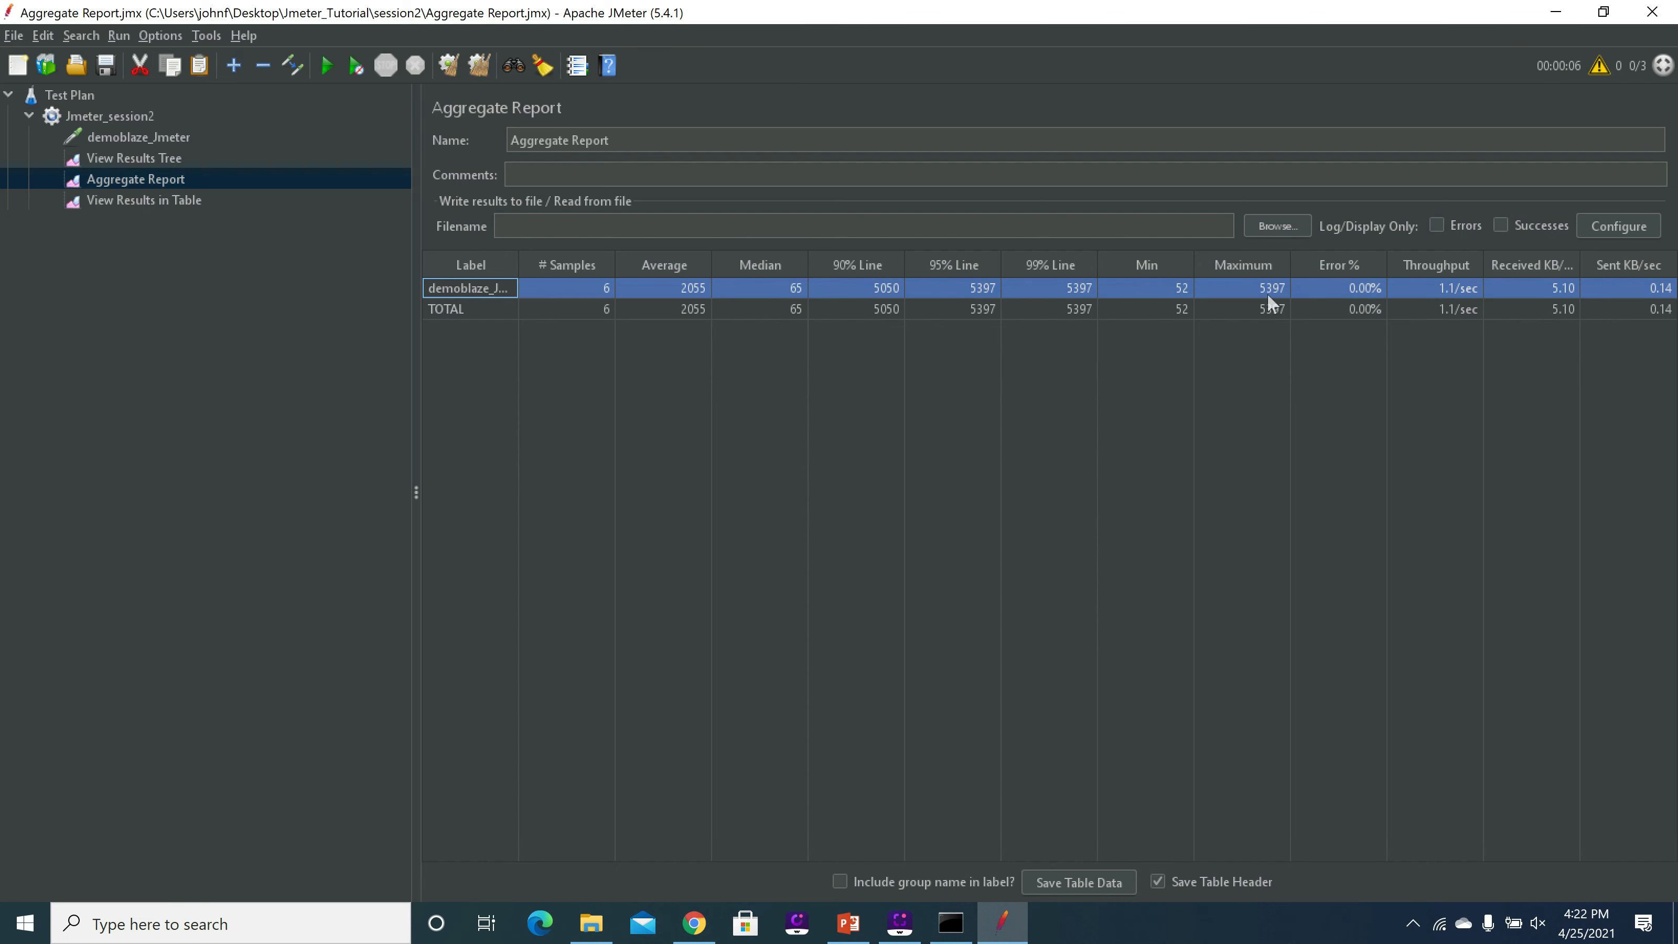
{"action": "left_click", "coordinate": [100, 200]}
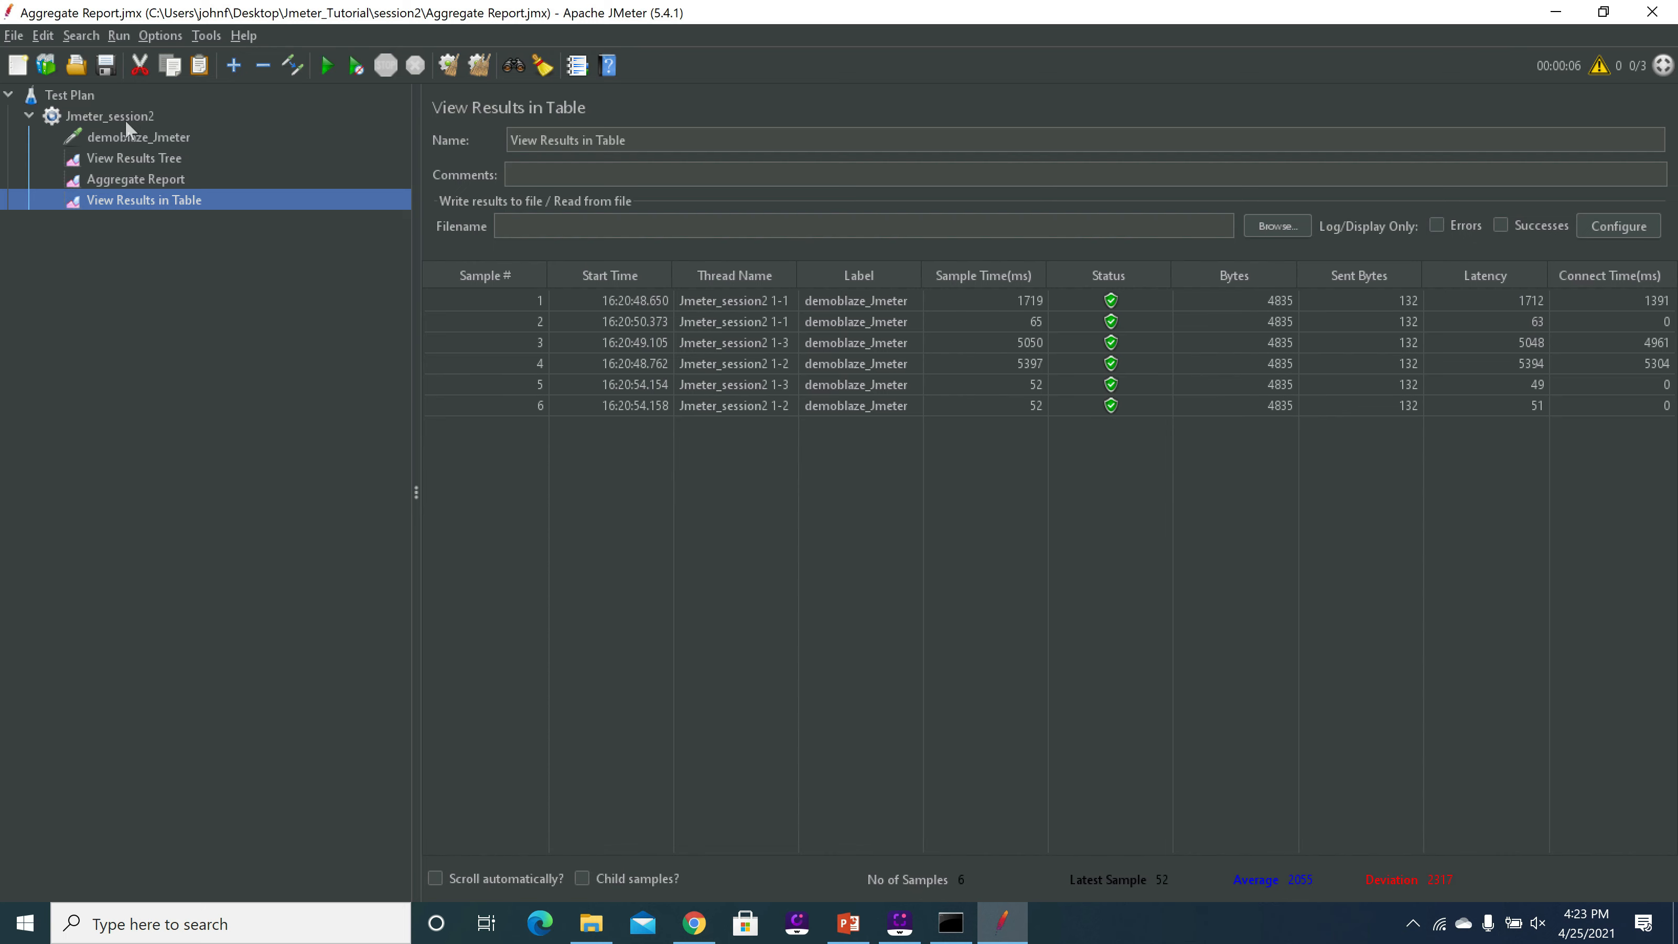
Change the demoblaze_Jmeter request's path to /inde.html and rerun the test plan with View Results Tree open
{"action": "left_click", "coordinate": [115, 139]}
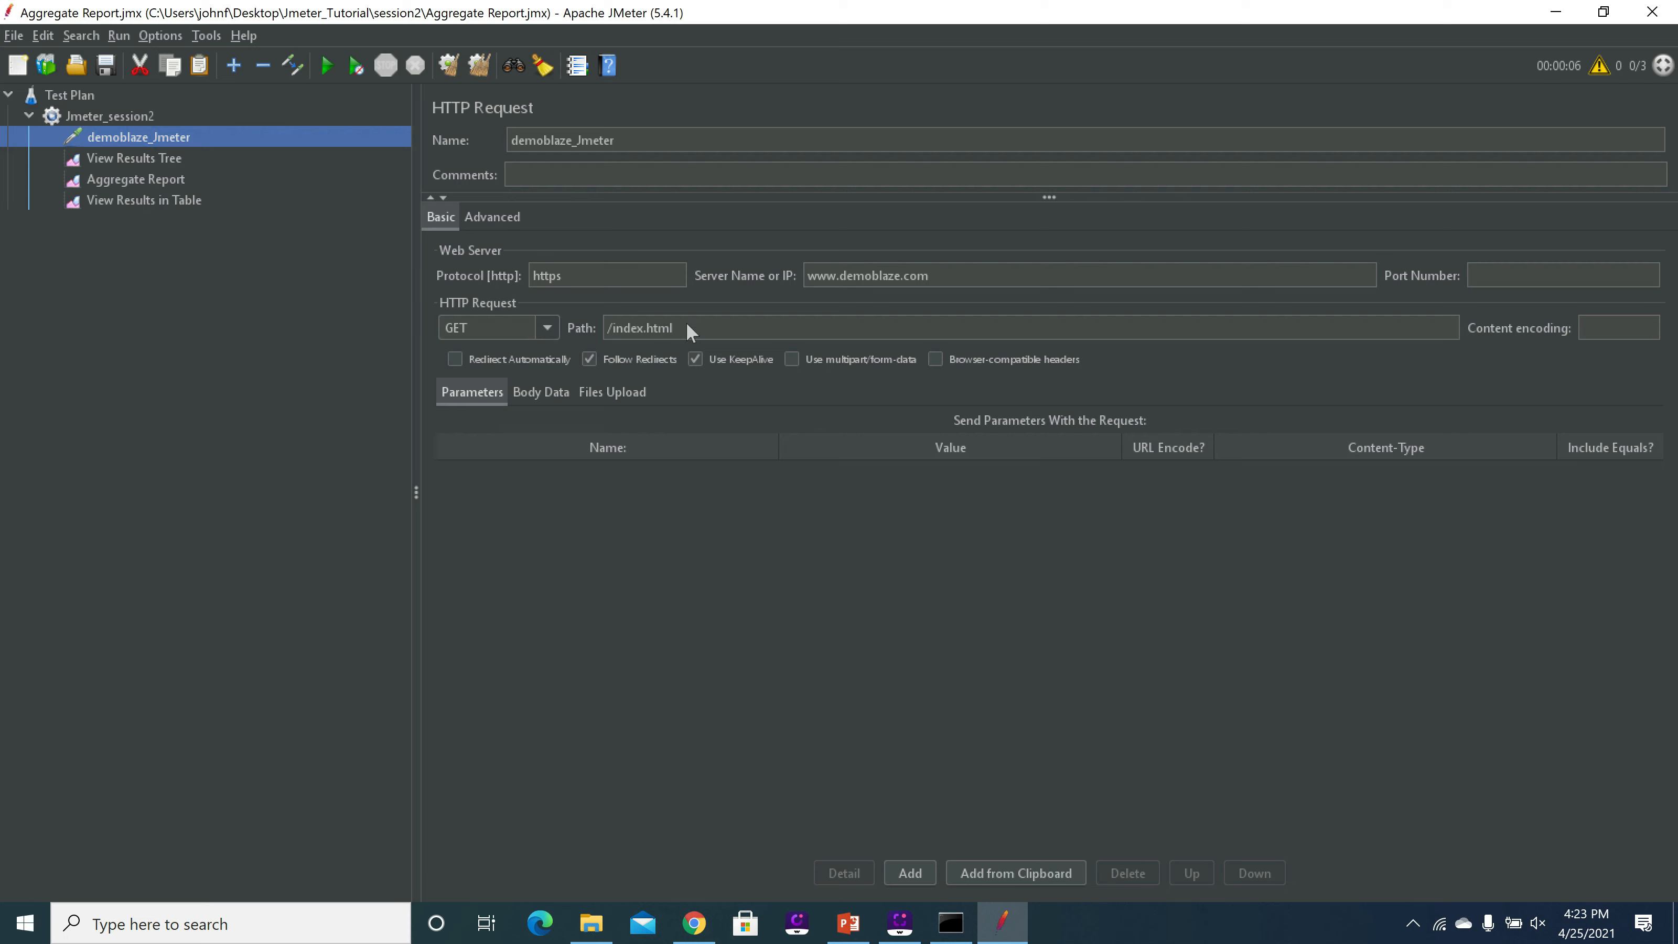
{"action": "left_click", "coordinate": [645, 327]}
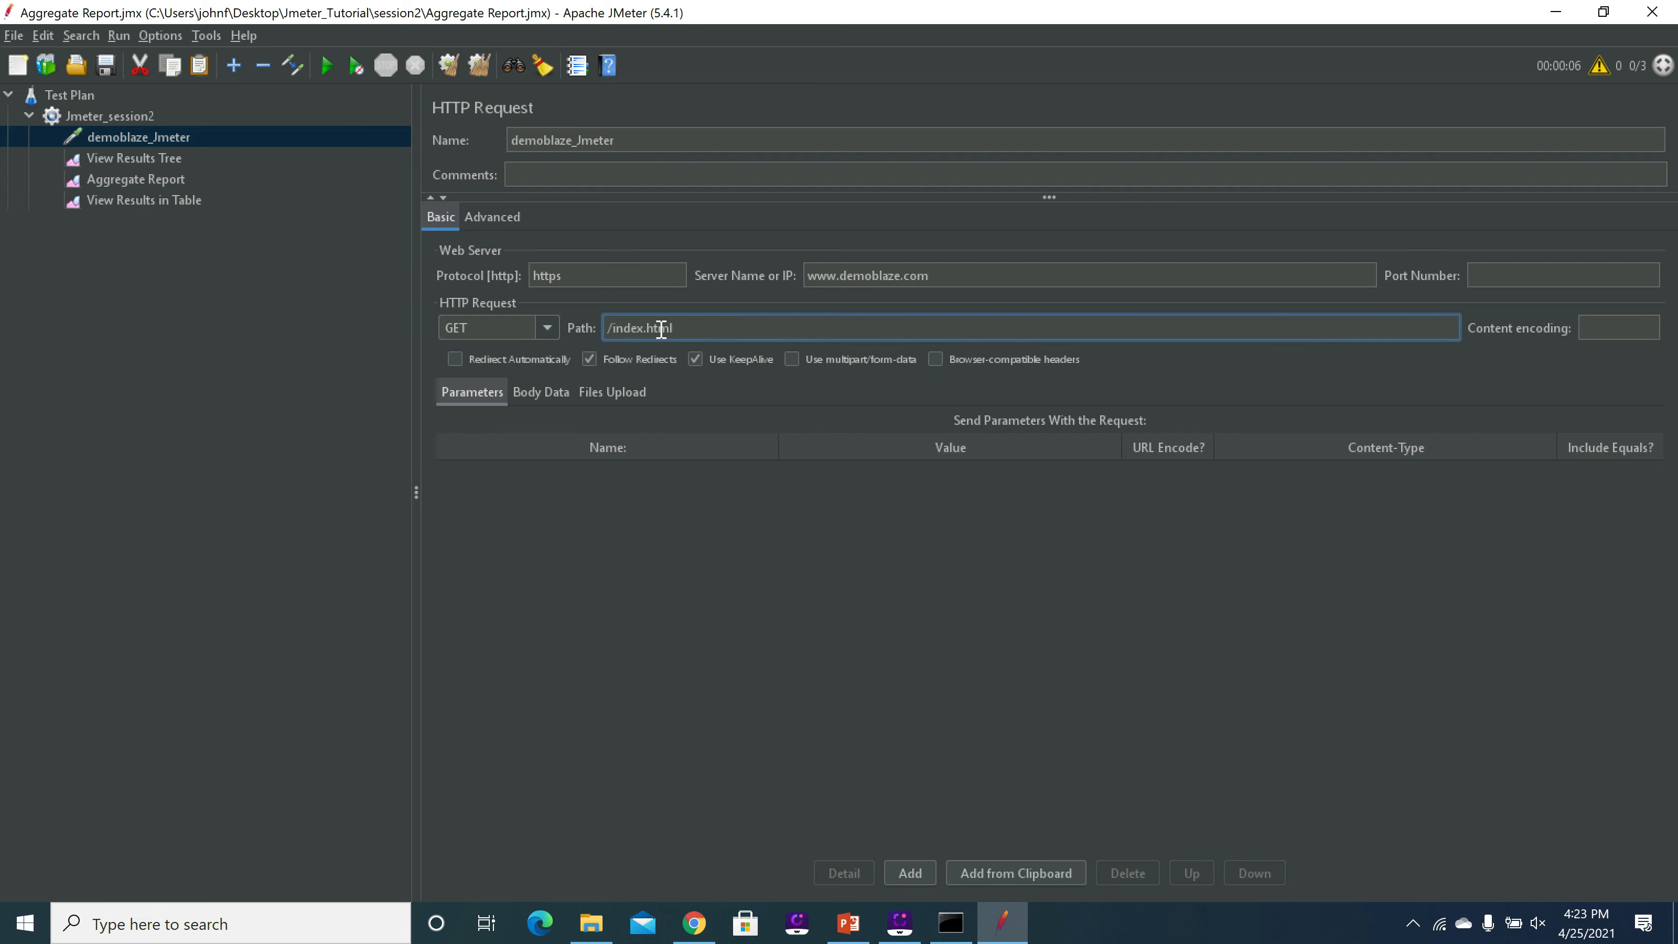
{"action": "key", "text": "BackSpace"}
{"action": "left_click", "coordinate": [130, 158]}
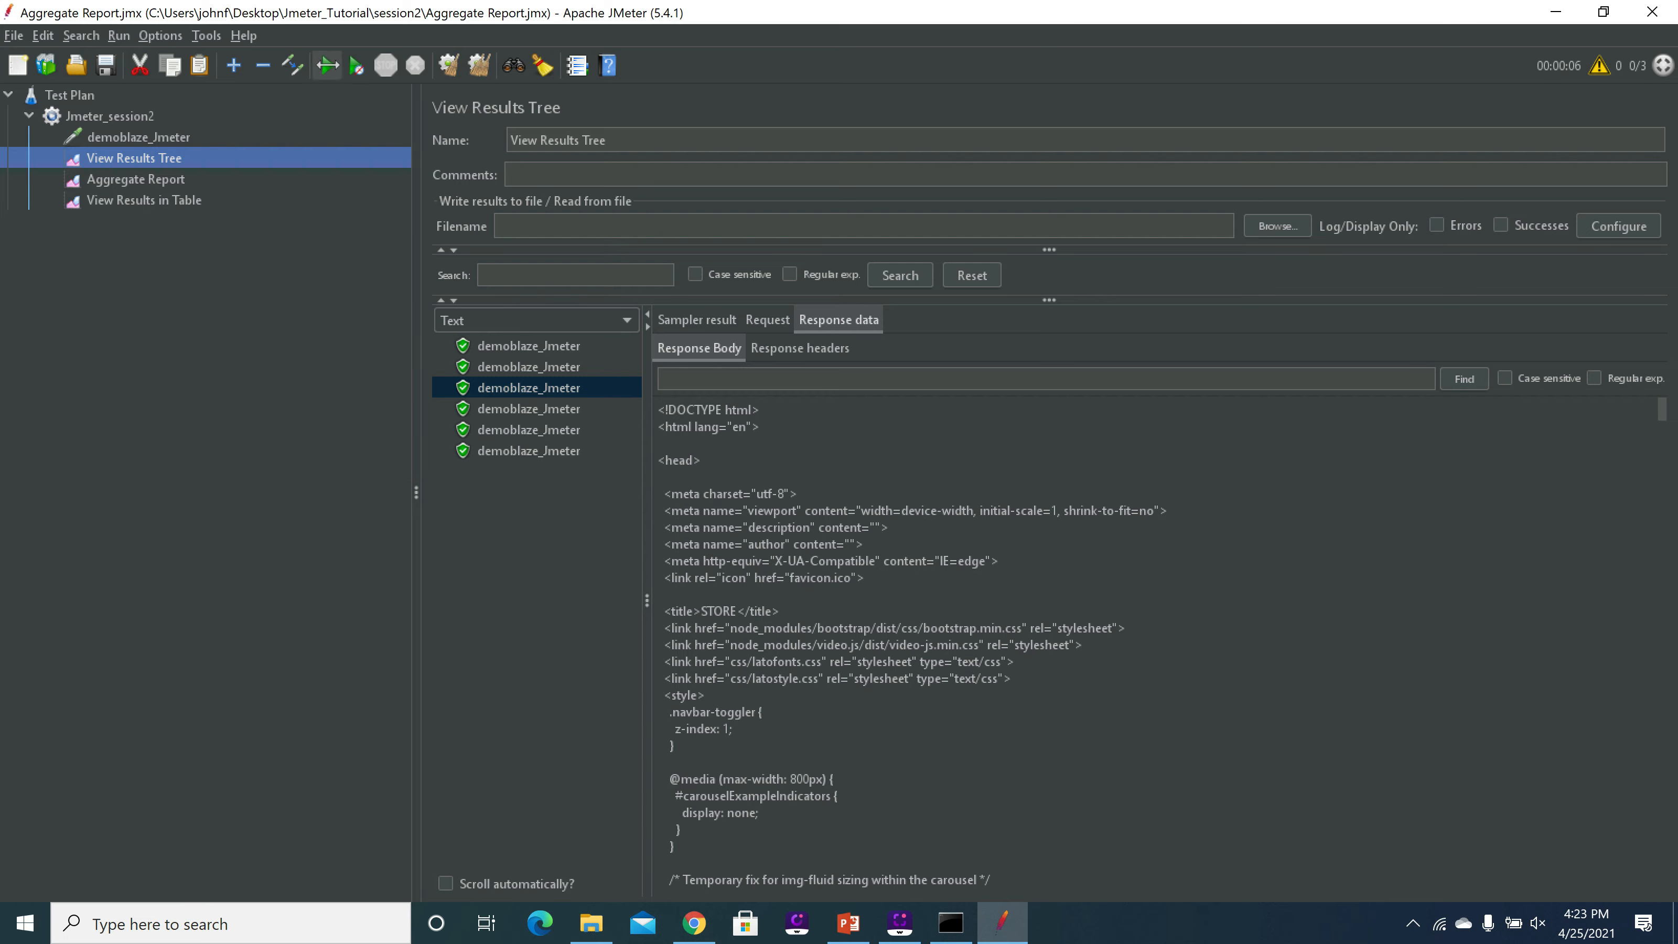
{"action": "left_click", "coordinate": [327, 65]}
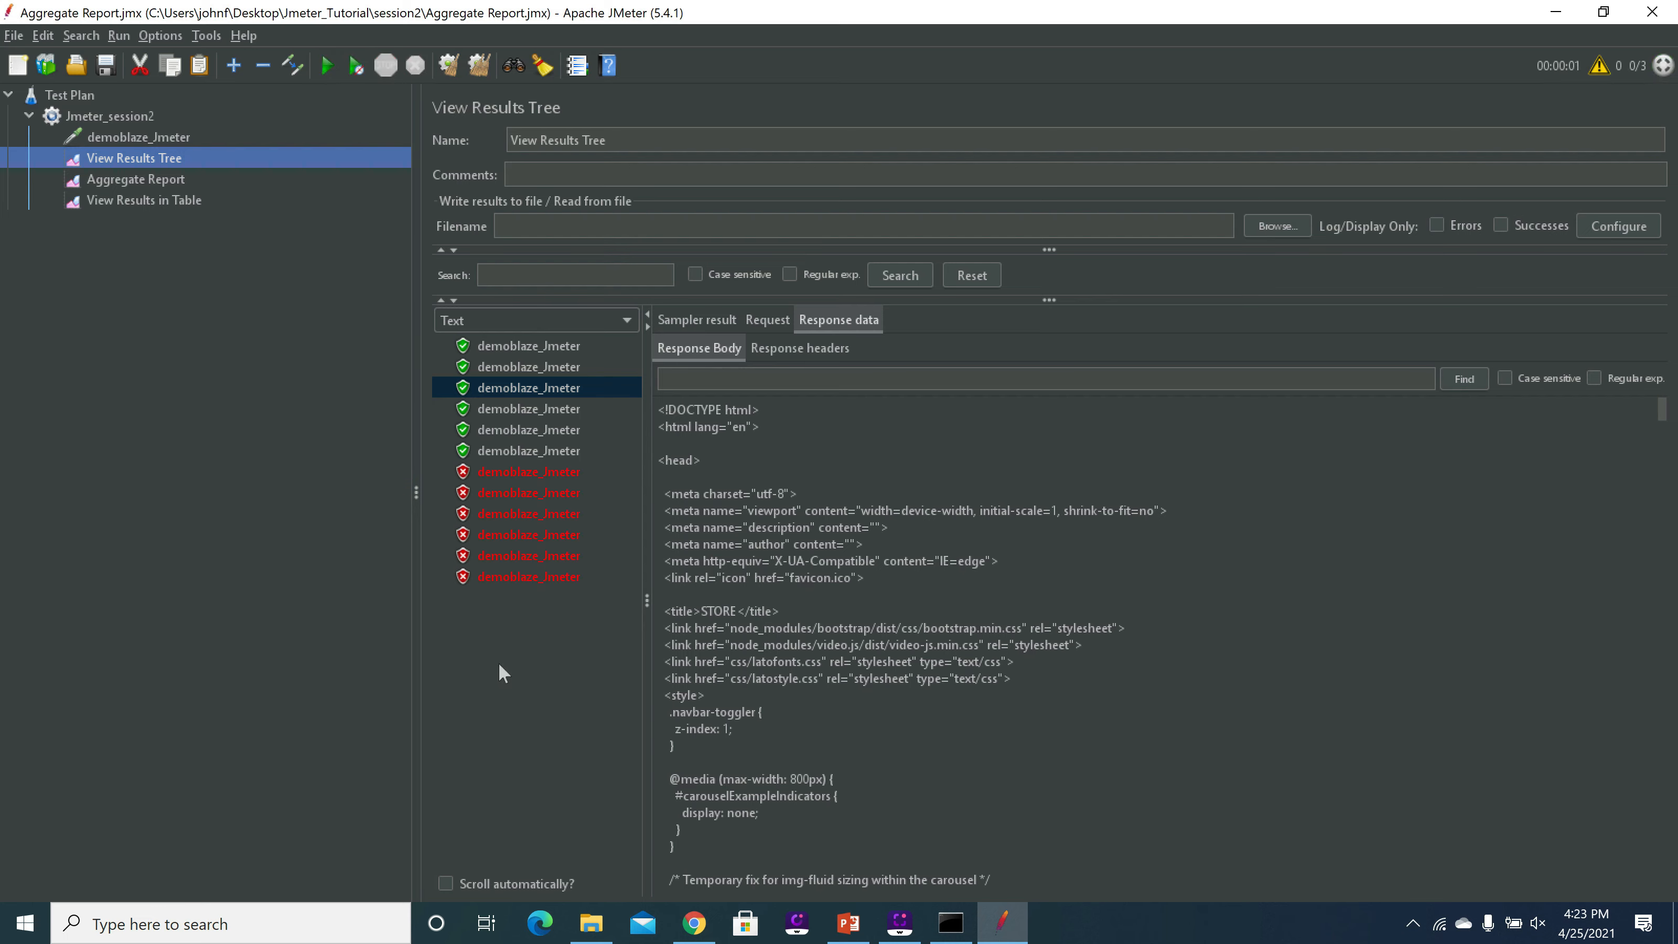
Examine the response body of each failed demoblaze_Jmeter sample in the results tree
{"action": "left_click", "coordinate": [511, 472]}
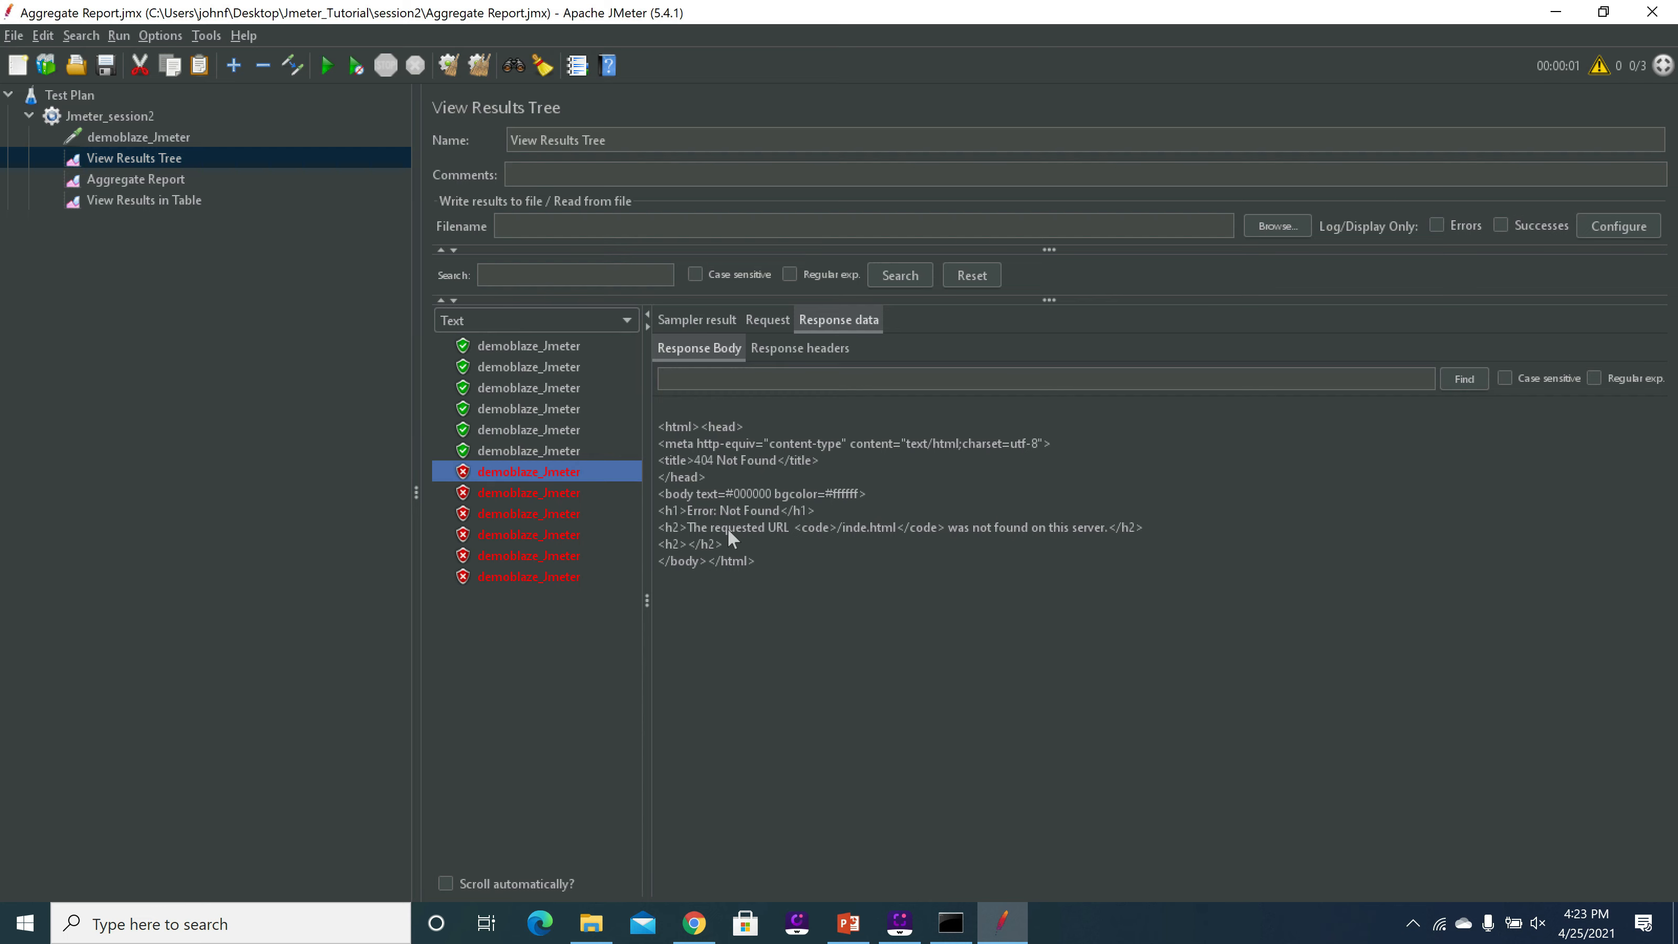
{"action": "left_click", "coordinate": [690, 530]}
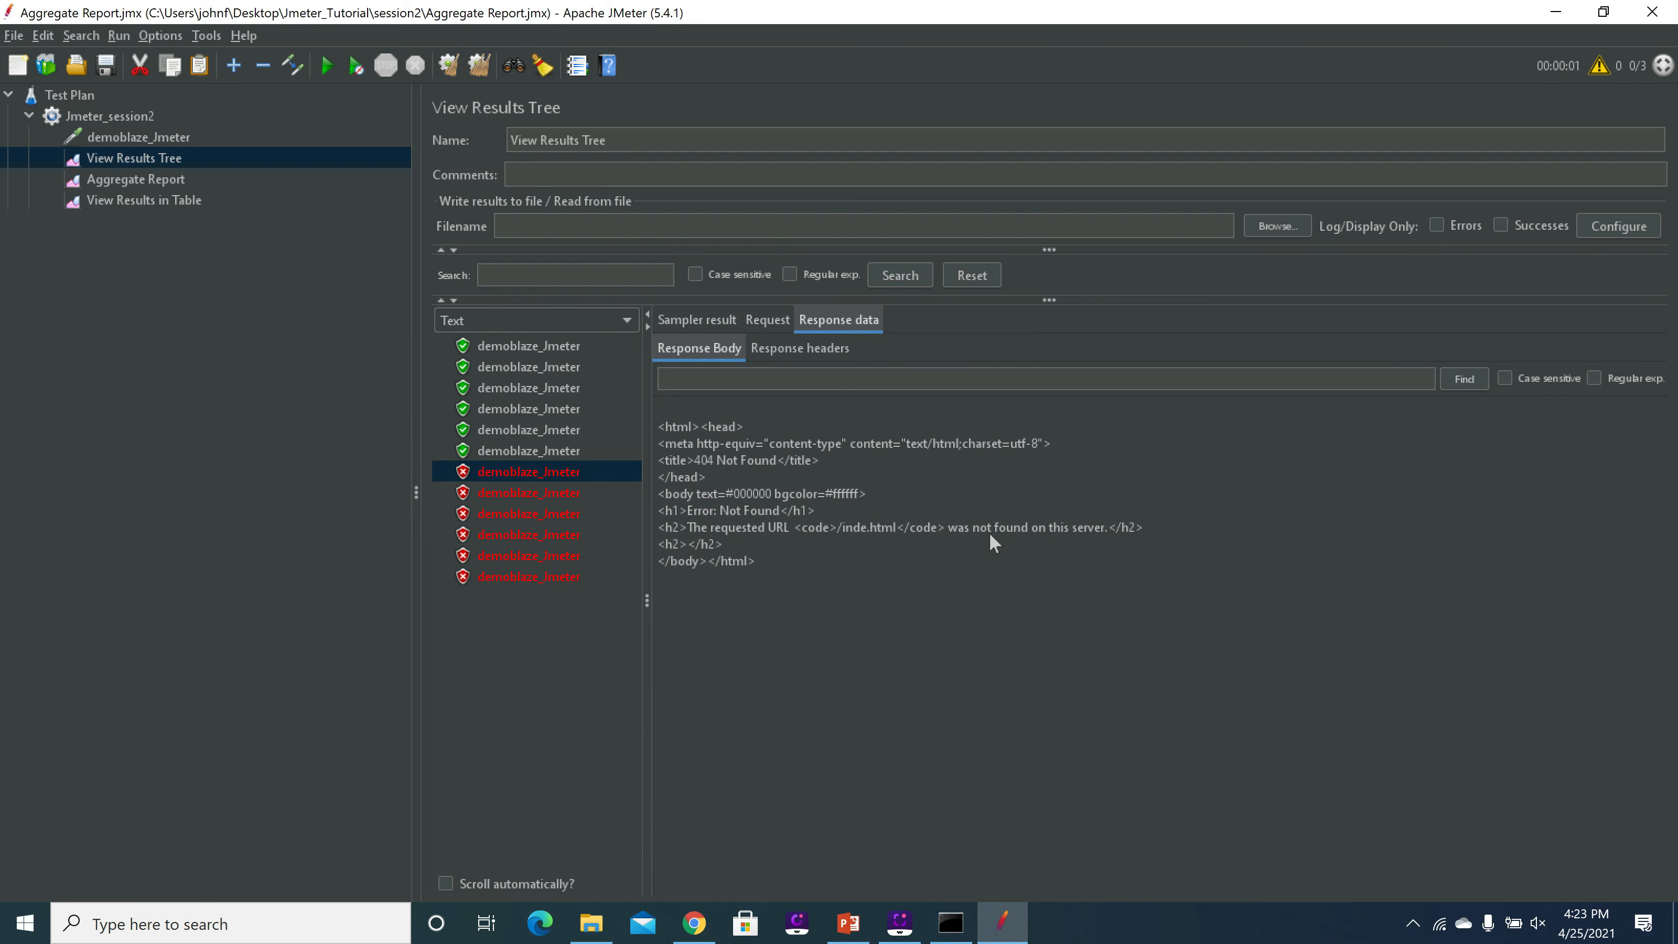
{"action": "left_click", "coordinate": [484, 494]}
{"action": "left_click", "coordinate": [501, 513]}
{"action": "left_click", "coordinate": [507, 533]}
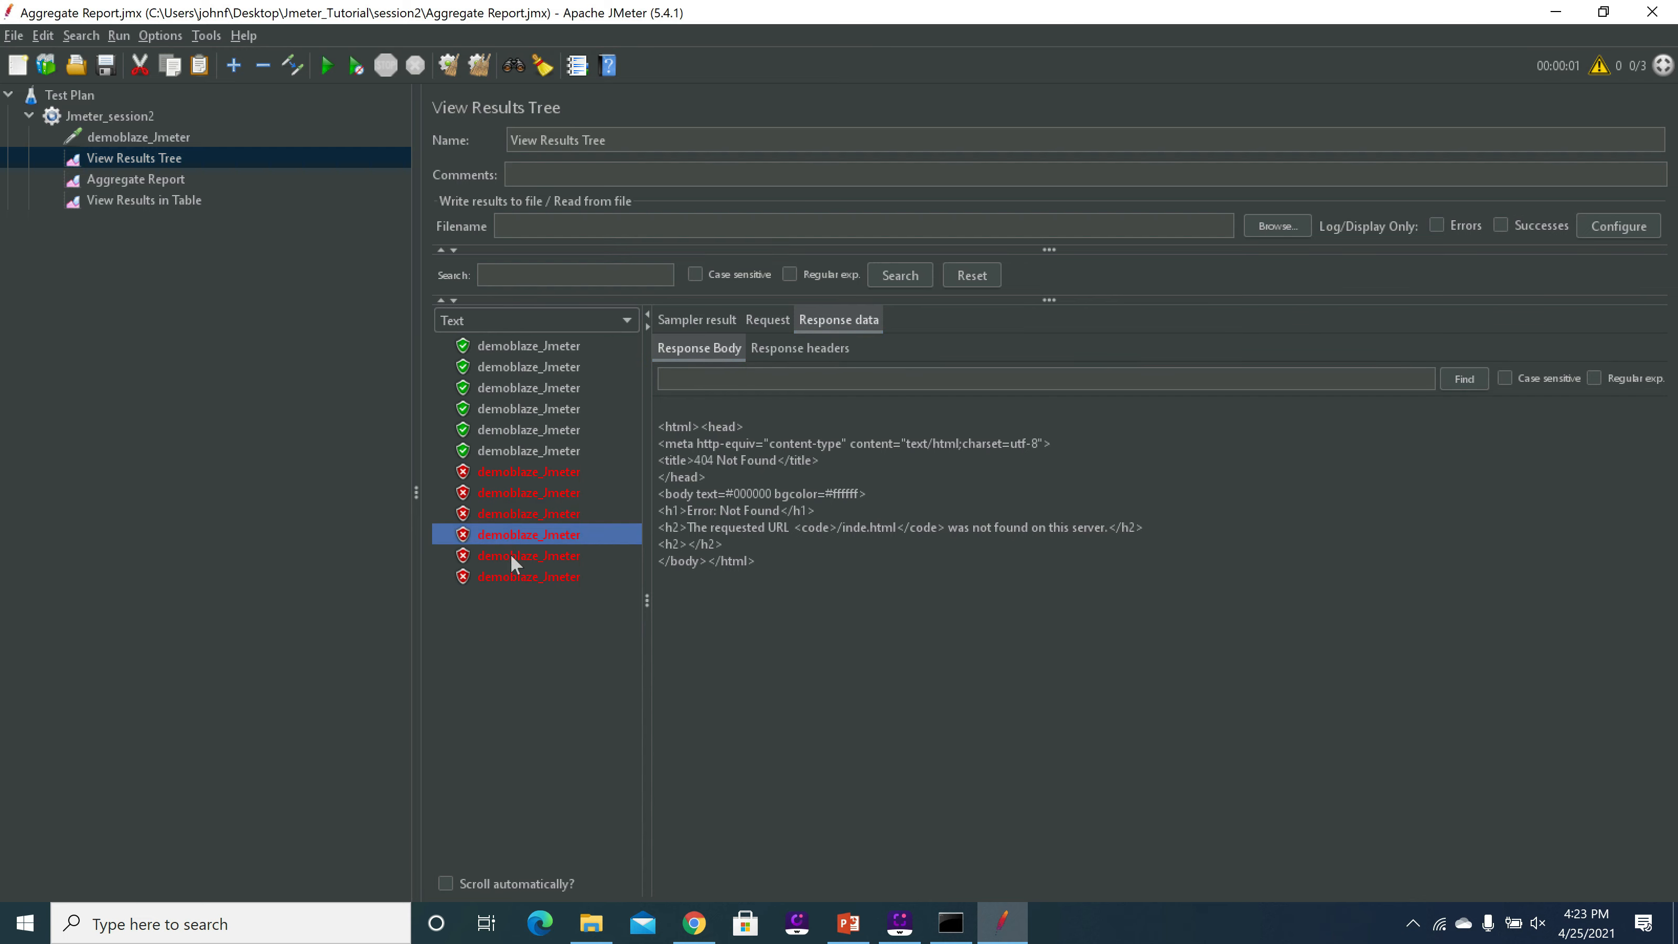
{"action": "left_click", "coordinate": [511, 555]}
{"action": "left_click", "coordinate": [517, 576]}
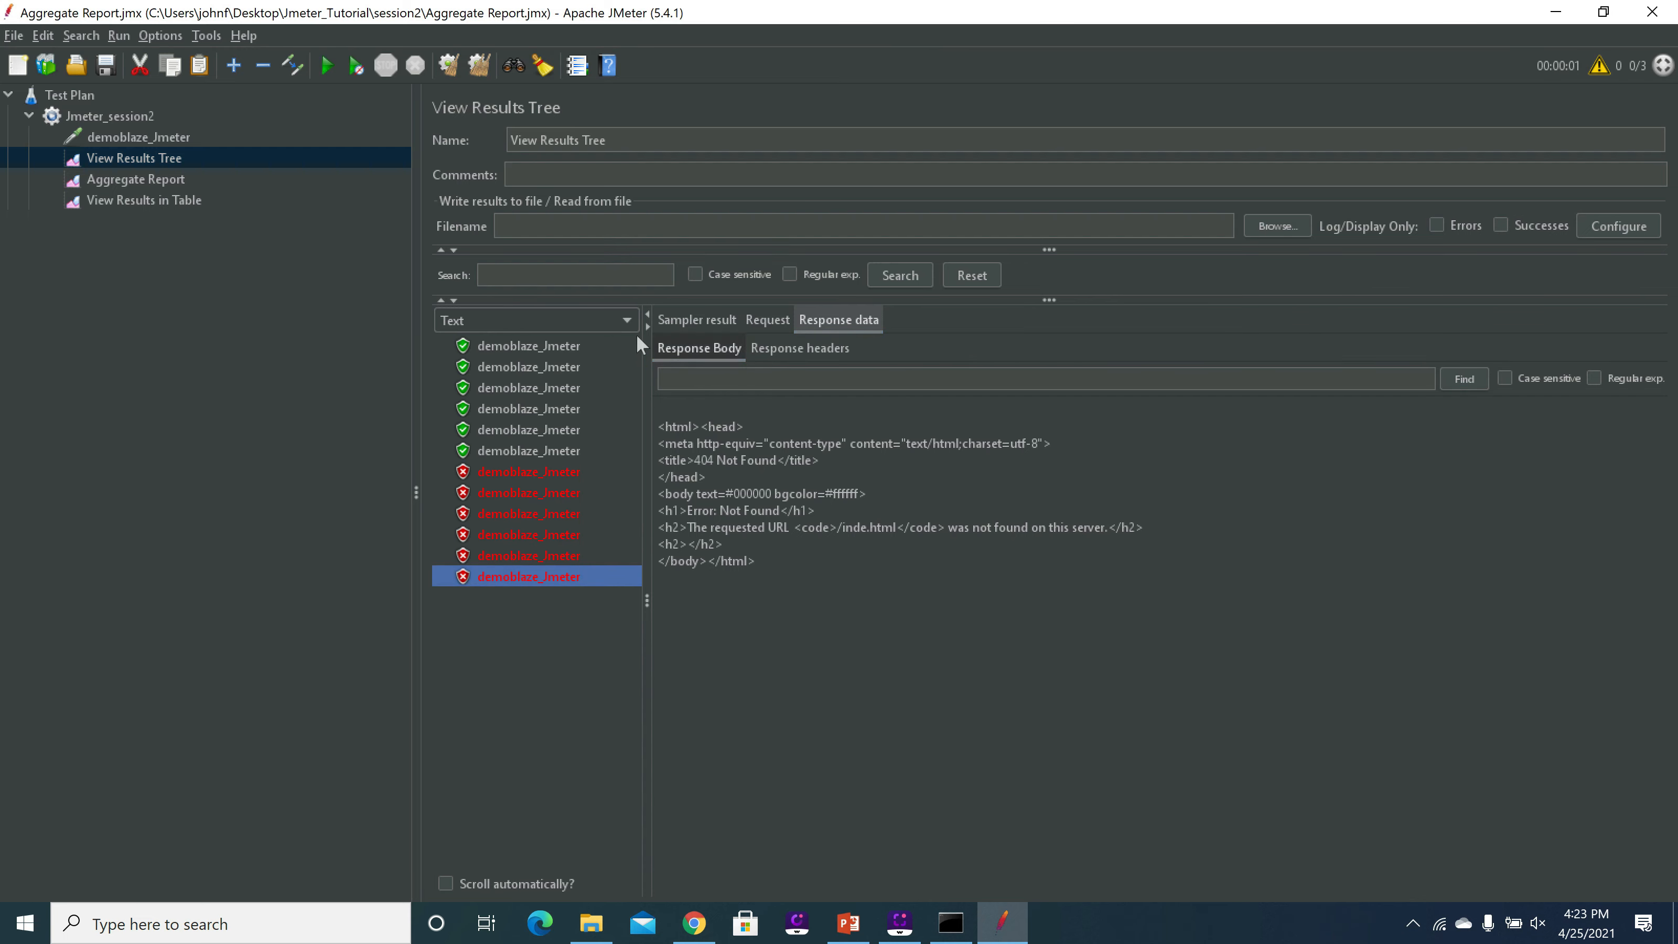
Check the Aggregate Report's statistics and go through the status of samples 7 to 12 in View Results in Table
{"action": "left_click", "coordinate": [142, 181]}
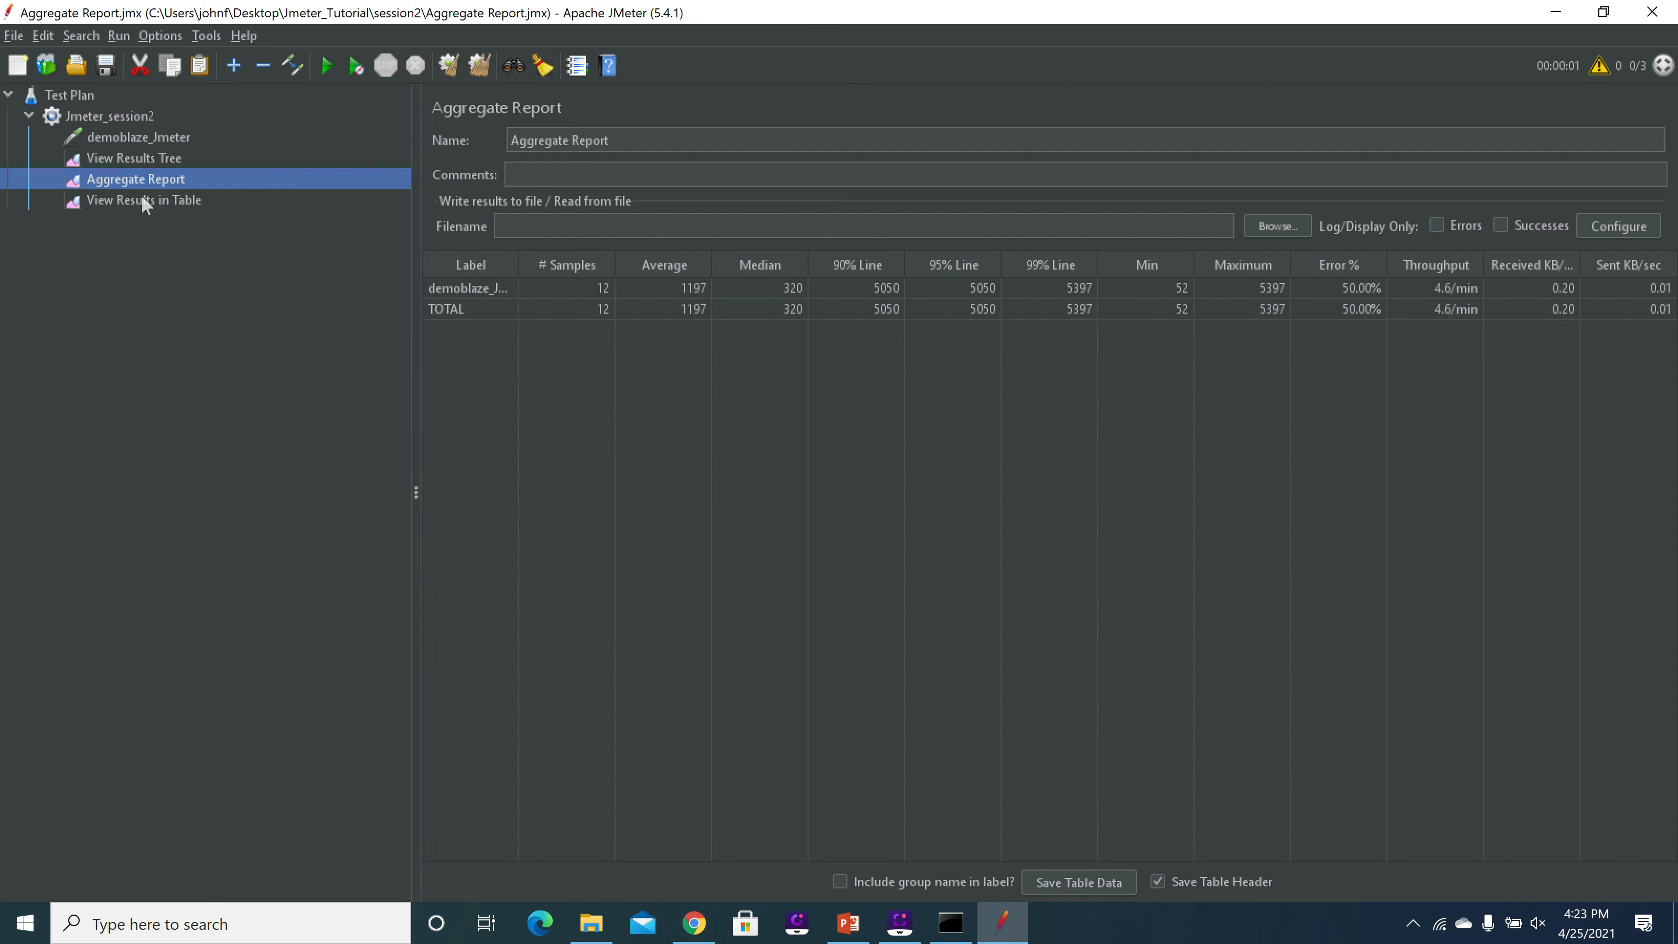
{"action": "left_click", "coordinate": [143, 201]}
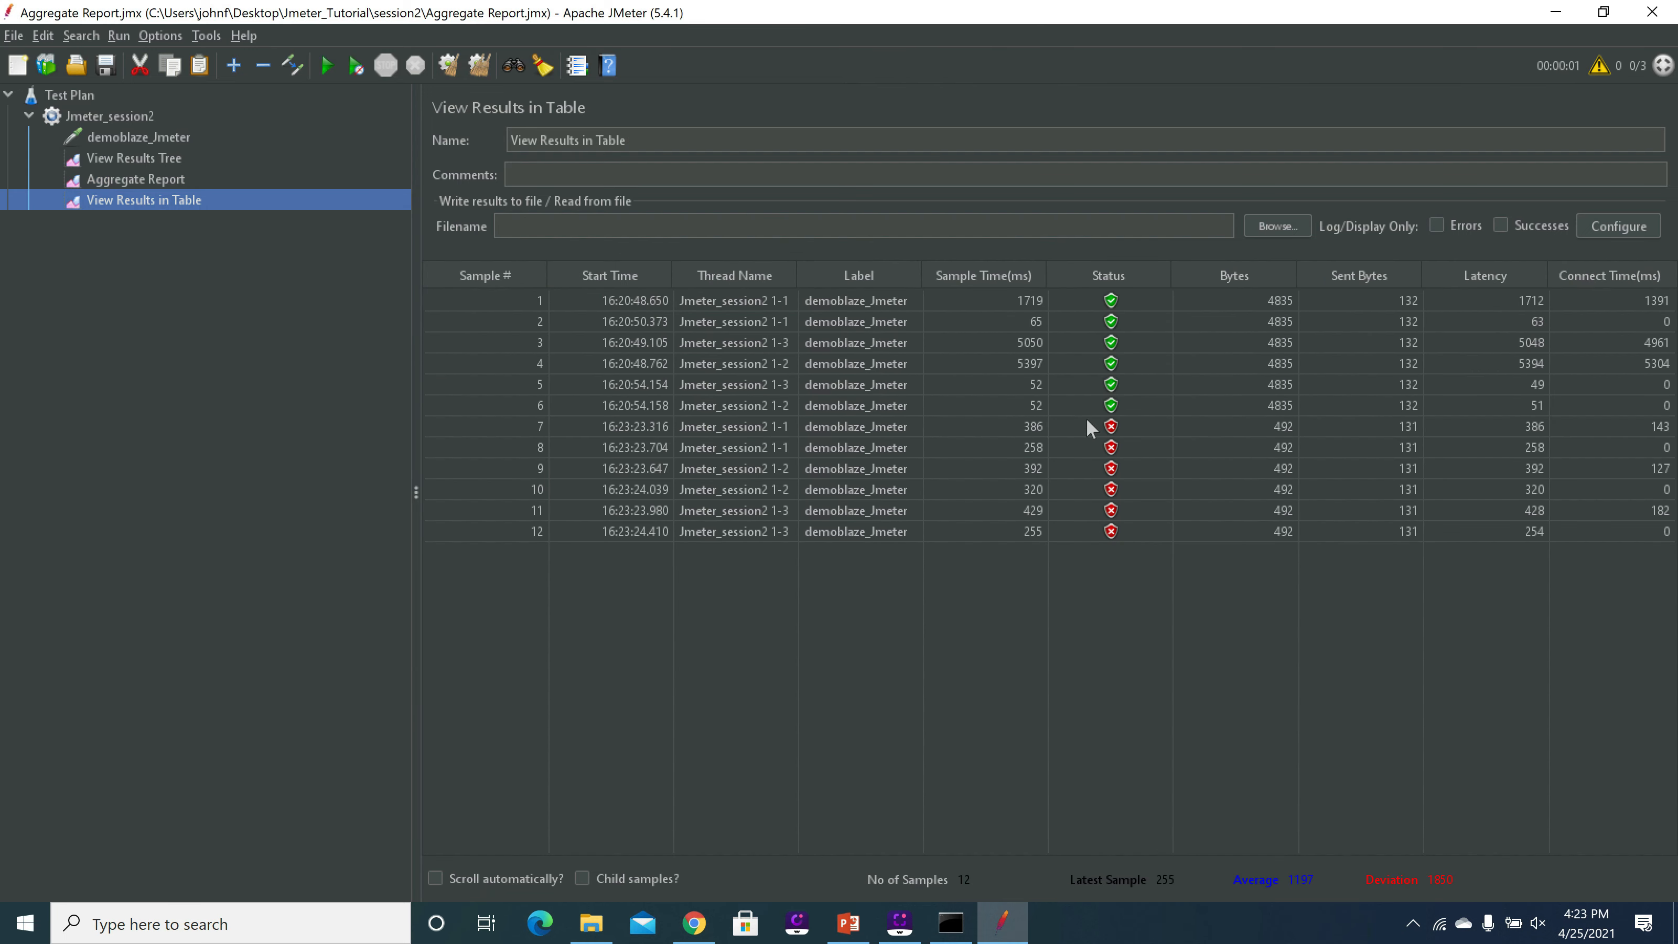
{"action": "left_click", "coordinate": [1131, 426]}
{"action": "left_click", "coordinate": [1136, 447]}
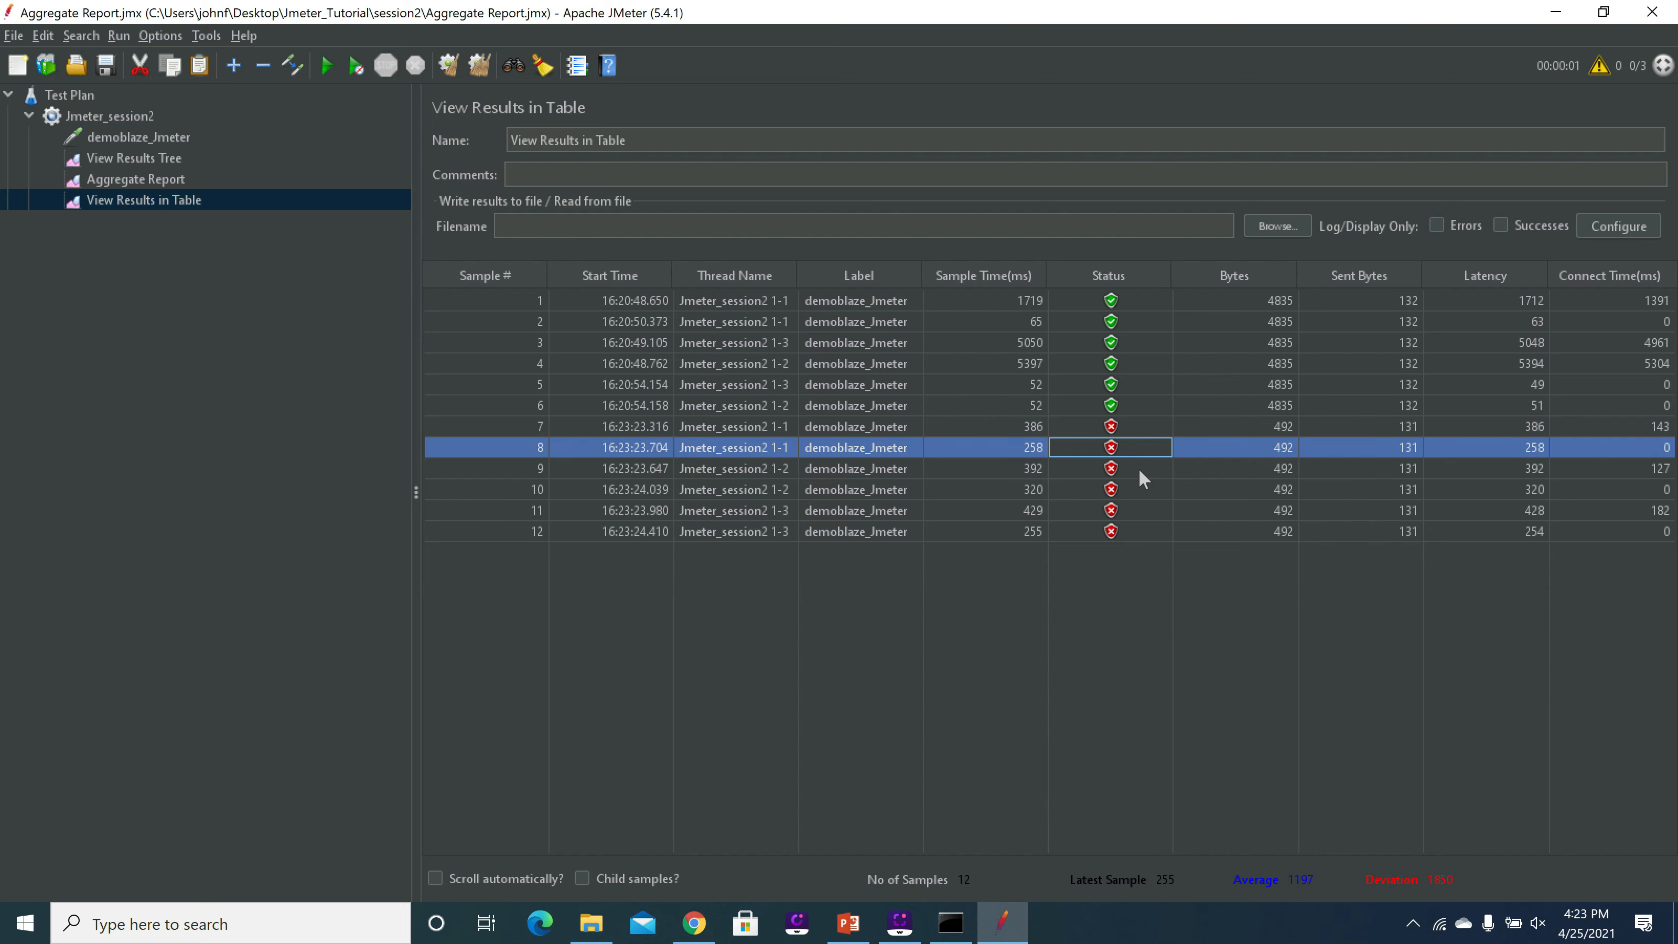
{"action": "left_click", "coordinate": [1137, 468]}
{"action": "left_click", "coordinate": [1139, 490]}
{"action": "left_click", "coordinate": [1141, 509]}
{"action": "left_click", "coordinate": [1137, 530]}
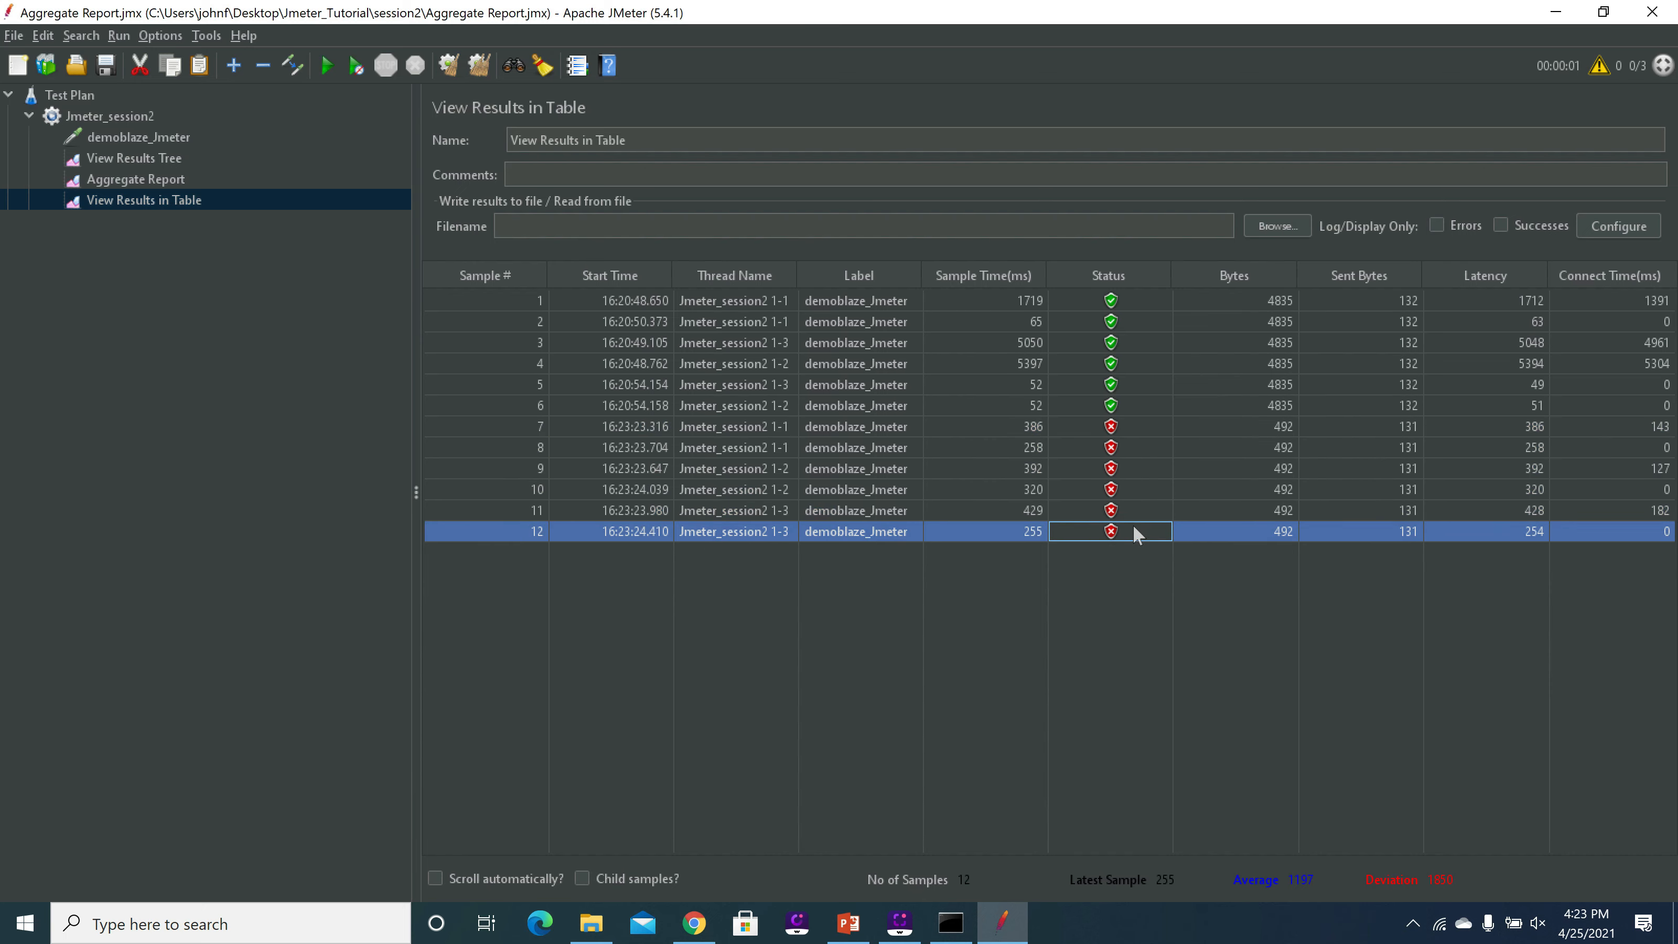
View the fifth sample's response in View Results Tree and clear all results from the listeners
{"action": "left_click", "coordinate": [148, 162]}
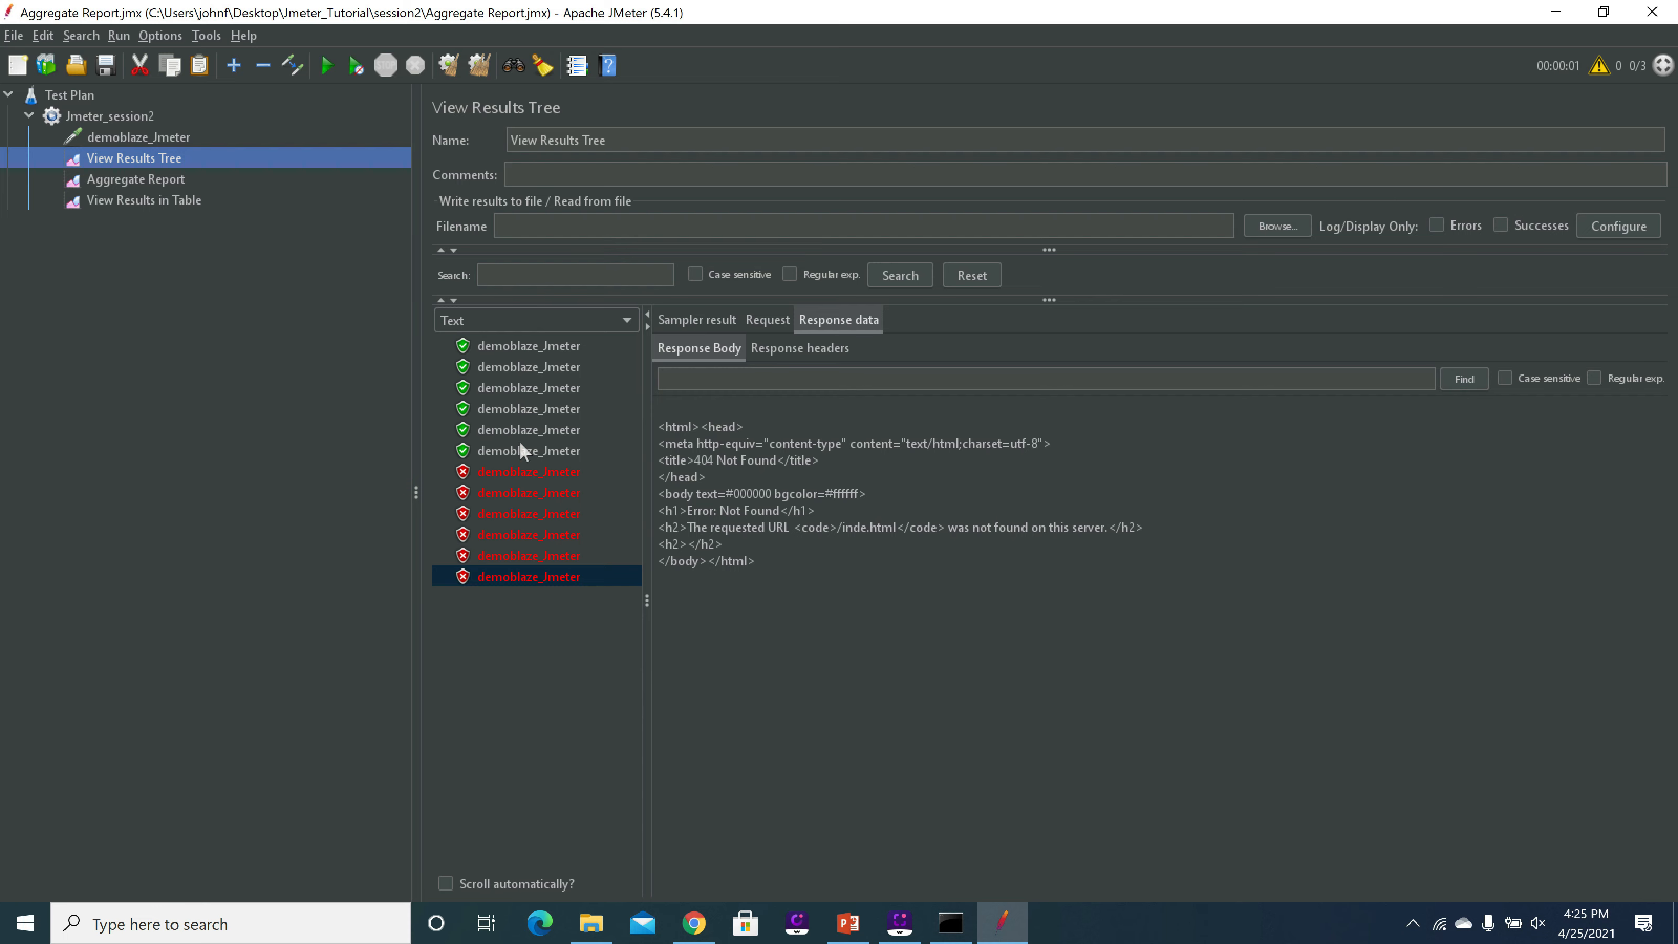
{"action": "left_click", "coordinate": [530, 429]}
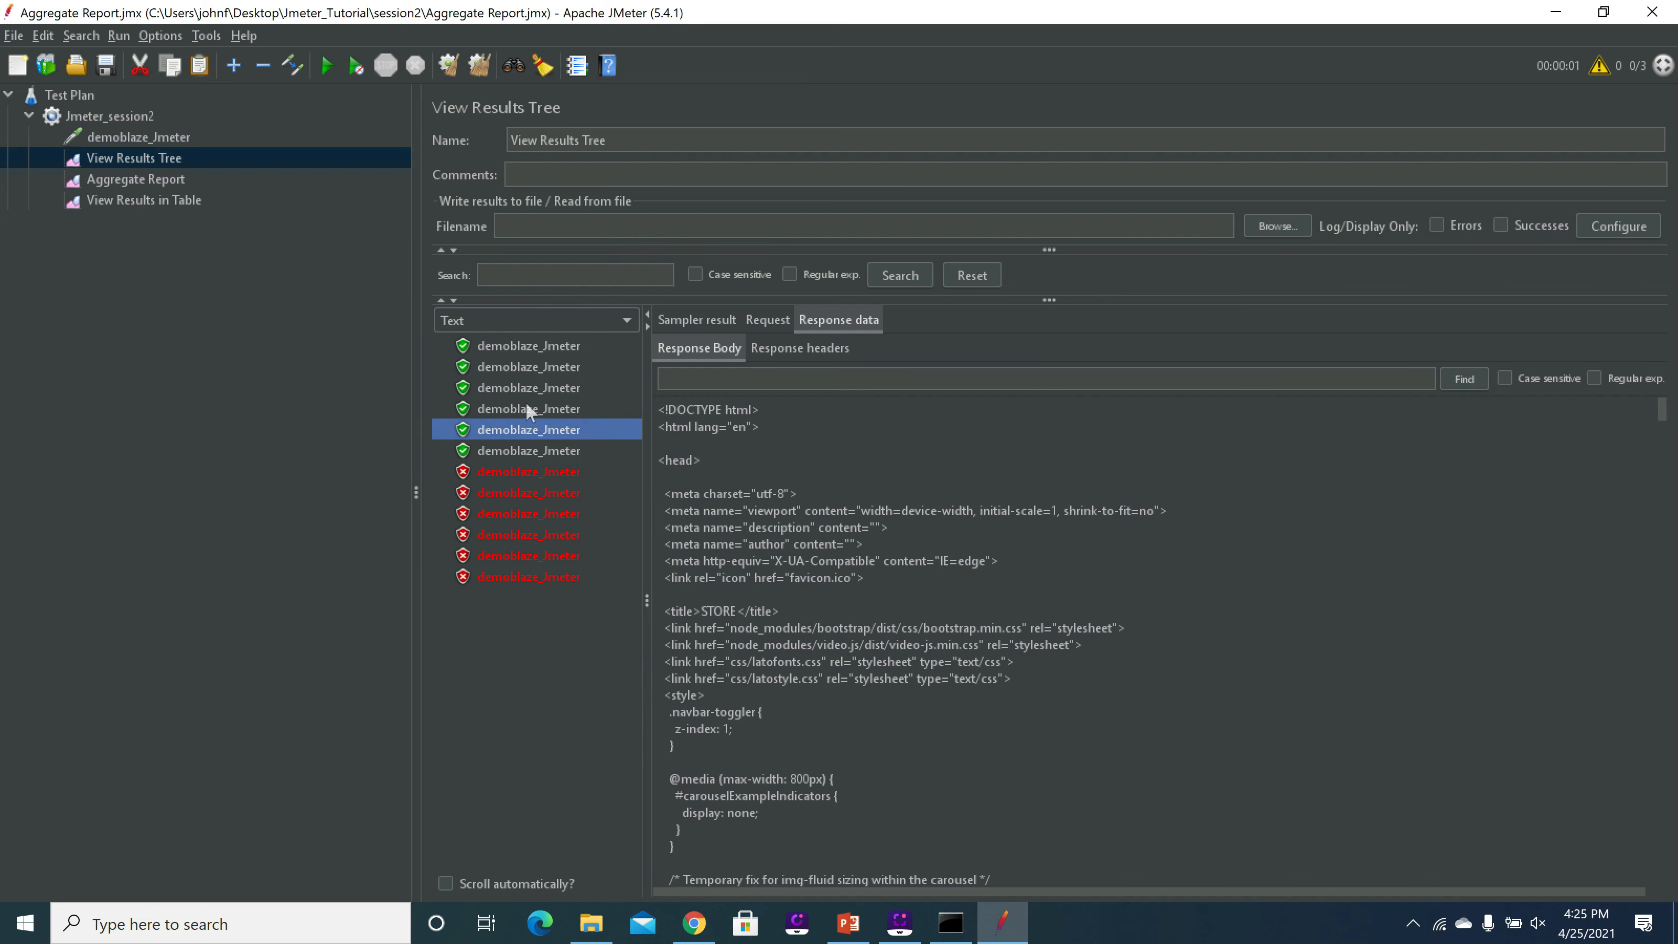
{"action": "left_click", "coordinate": [479, 63]}
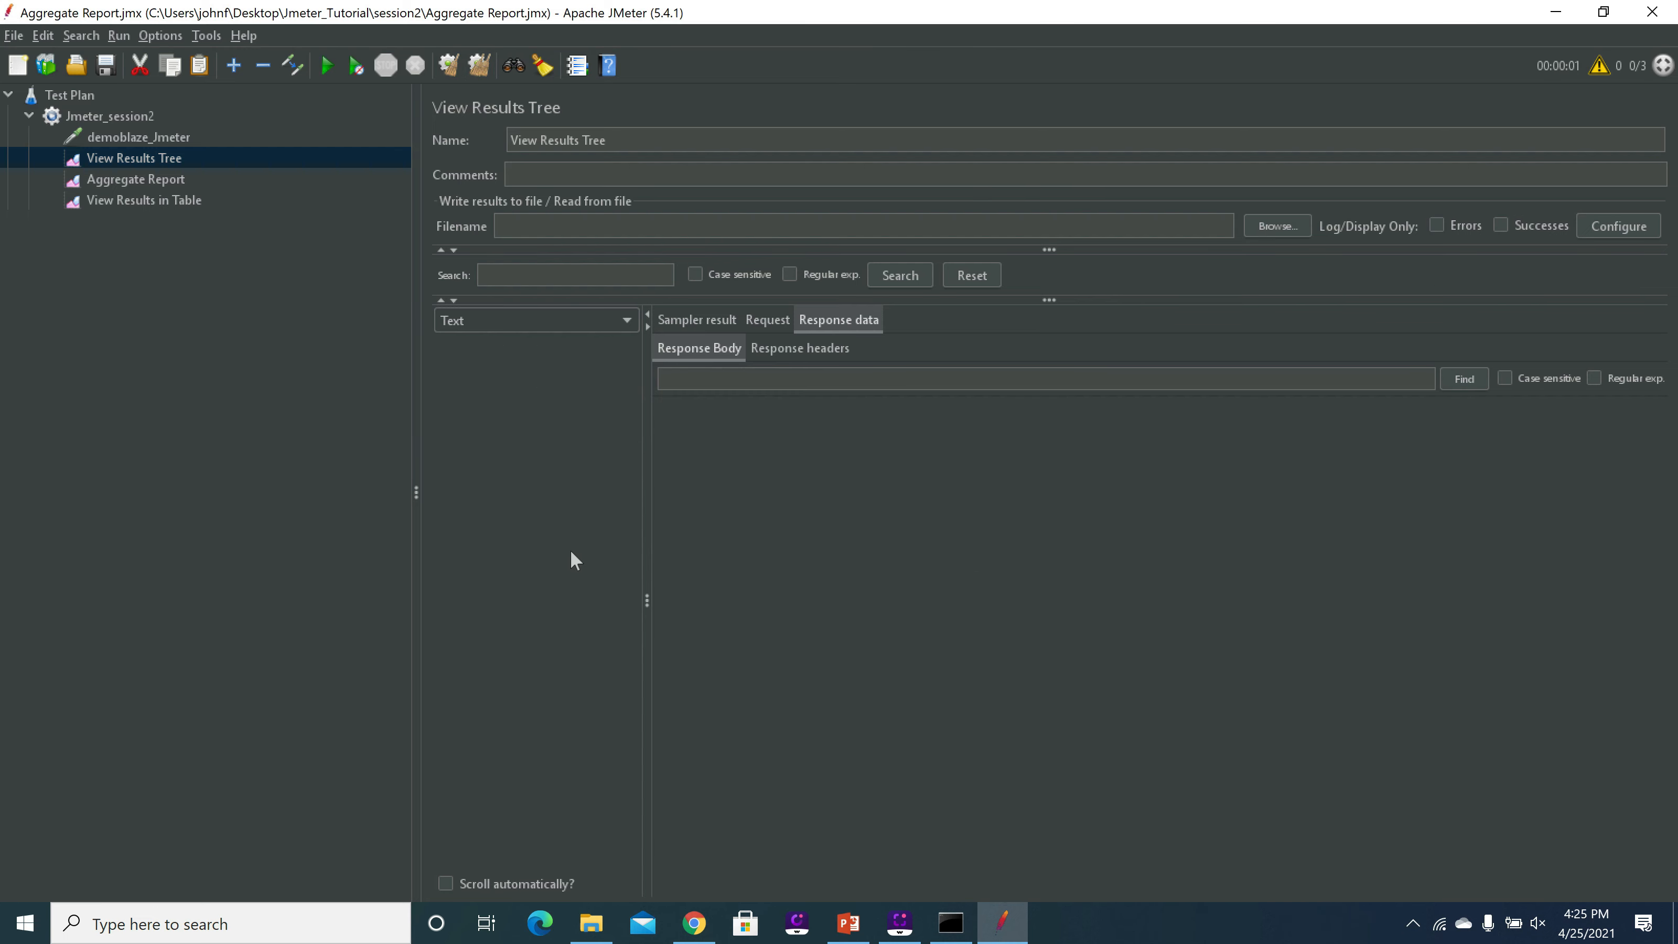
Review the View Results in Table listener, the thread group, the HTTP request settings and the remaining listeners
{"action": "left_click", "coordinate": [159, 199]}
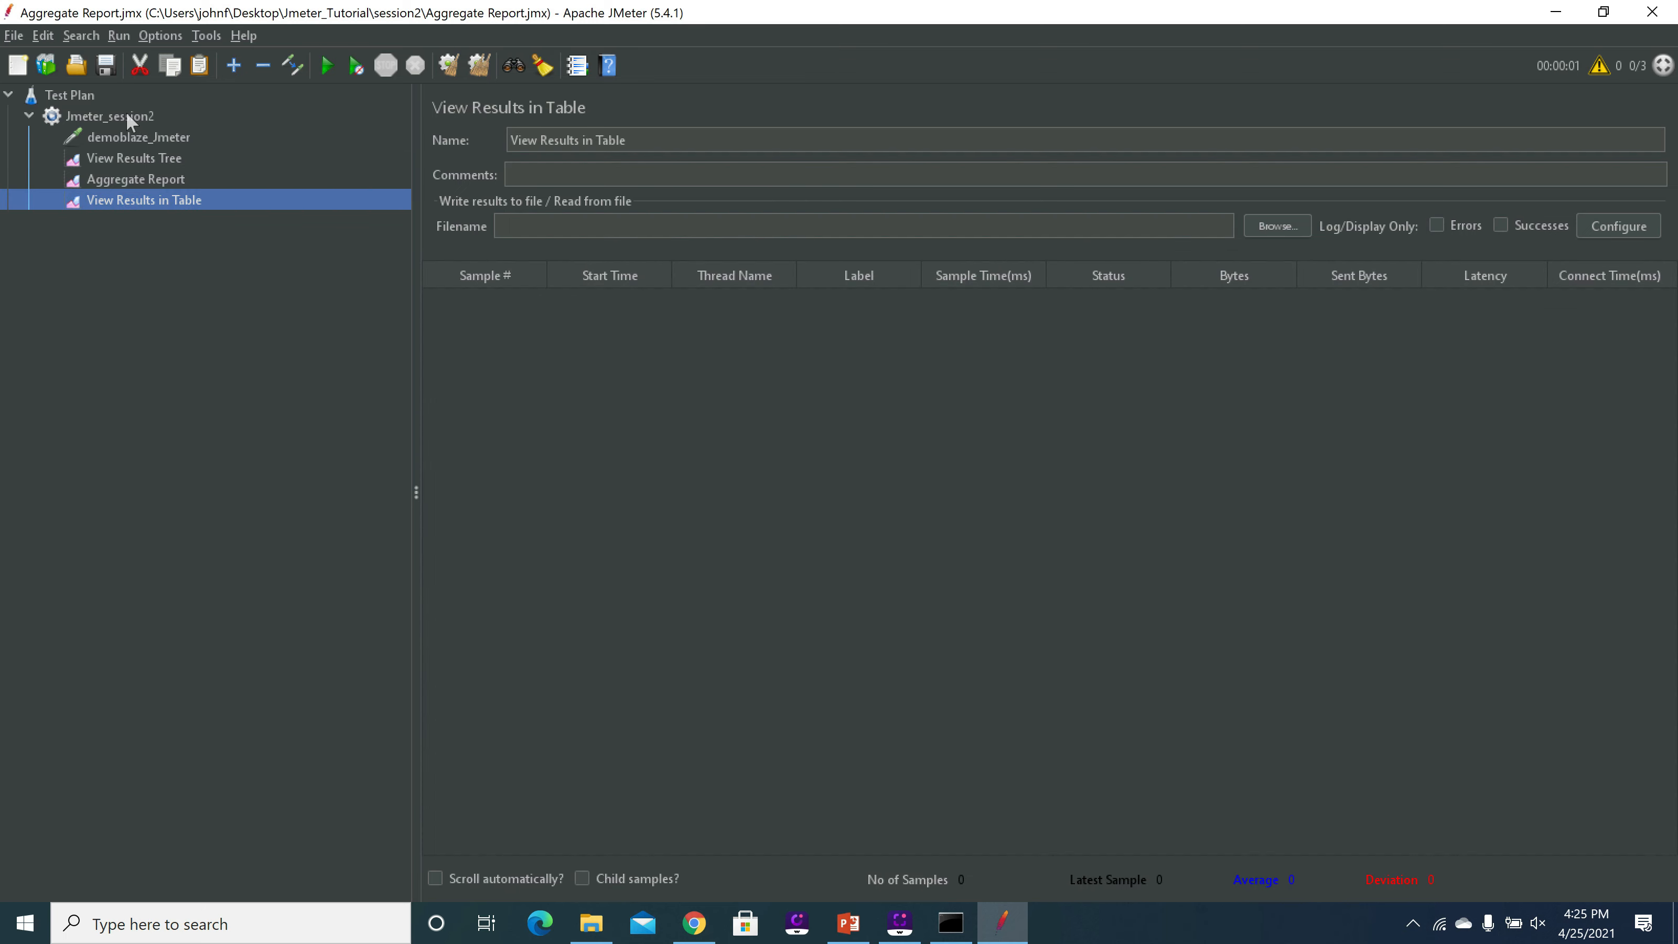
{"action": "left_click", "coordinate": [127, 115]}
{"action": "left_click", "coordinate": [165, 140]}
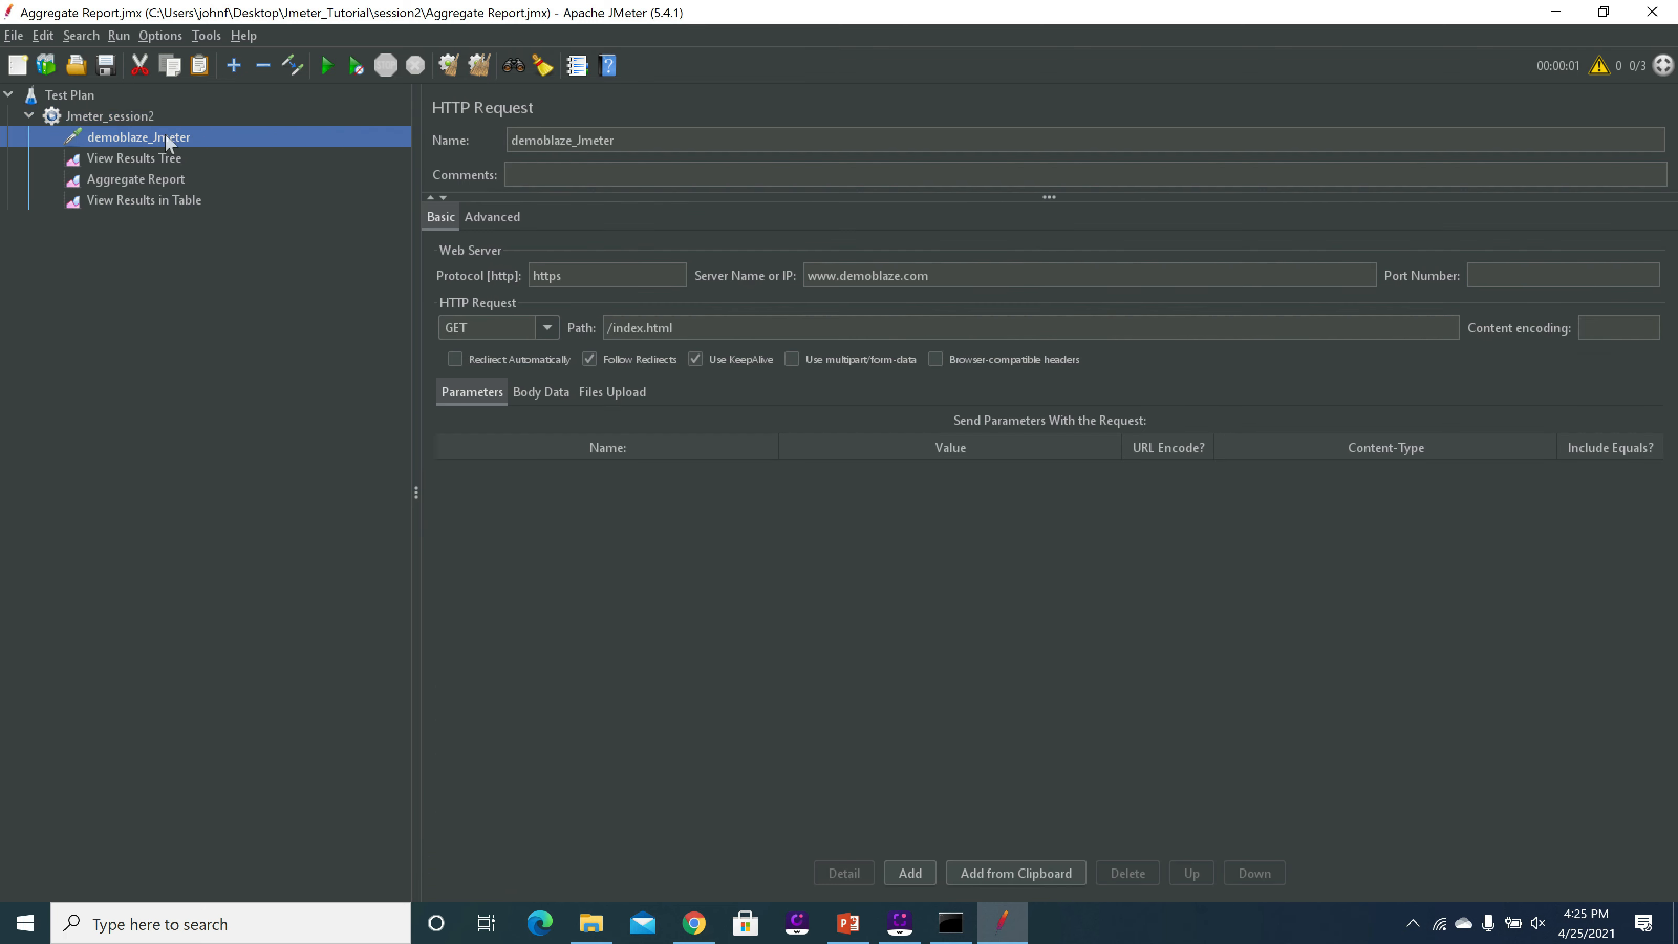
{"action": "left_click", "coordinate": [150, 162]}
{"action": "left_click", "coordinate": [152, 178]}
{"action": "left_click", "coordinate": [158, 201]}
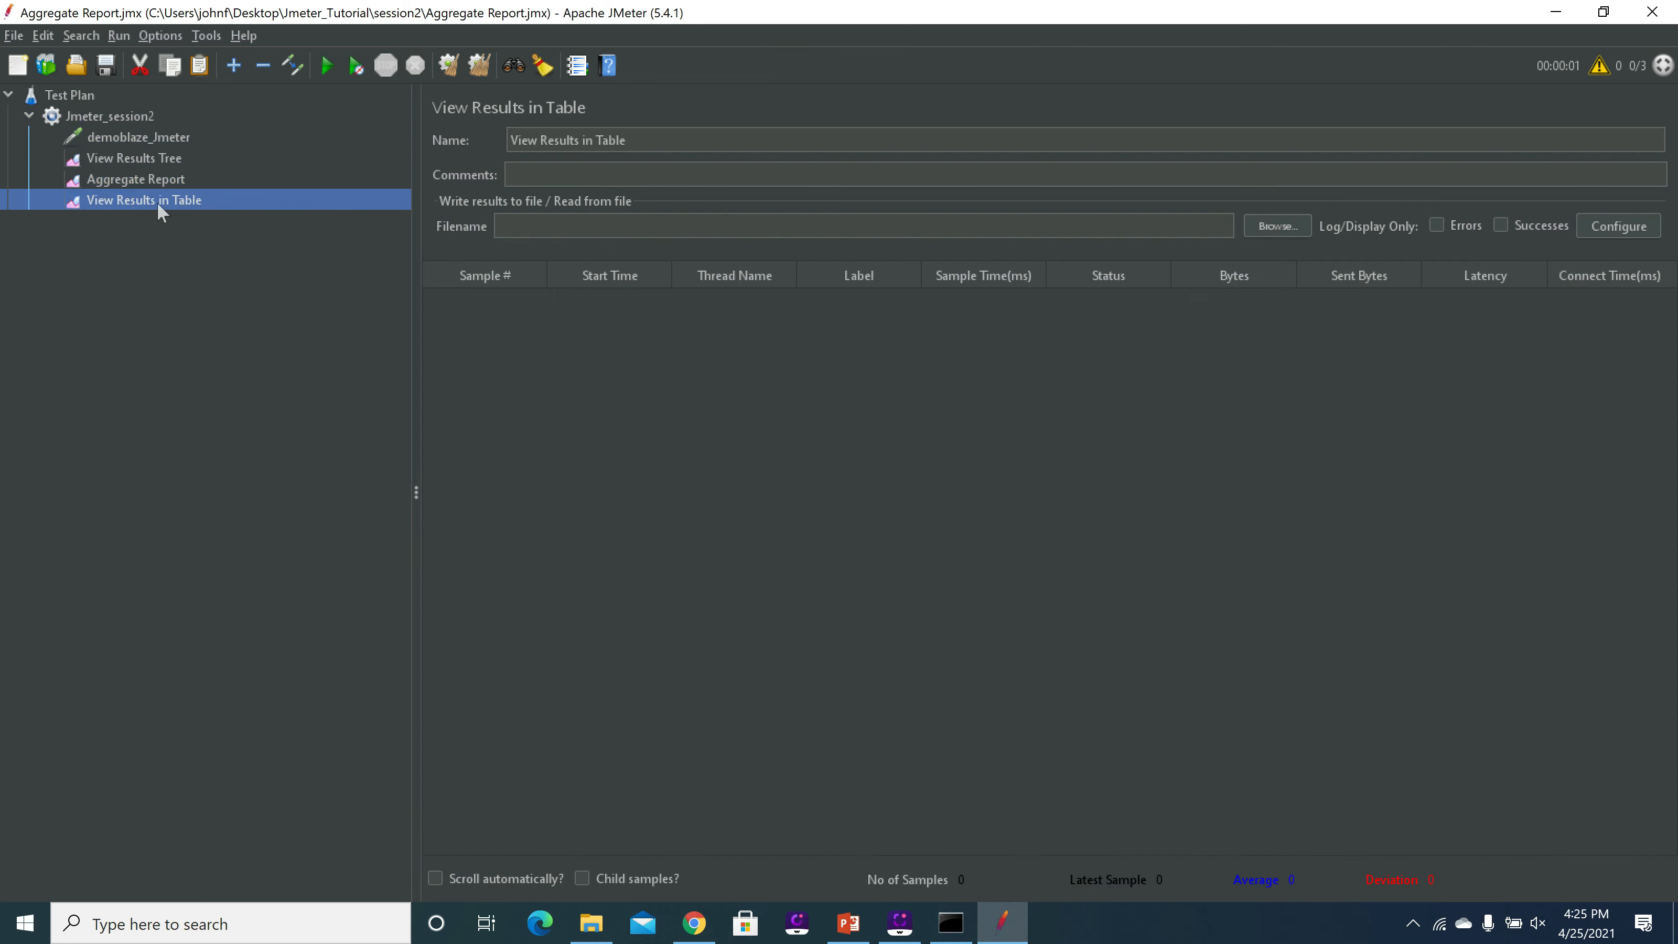